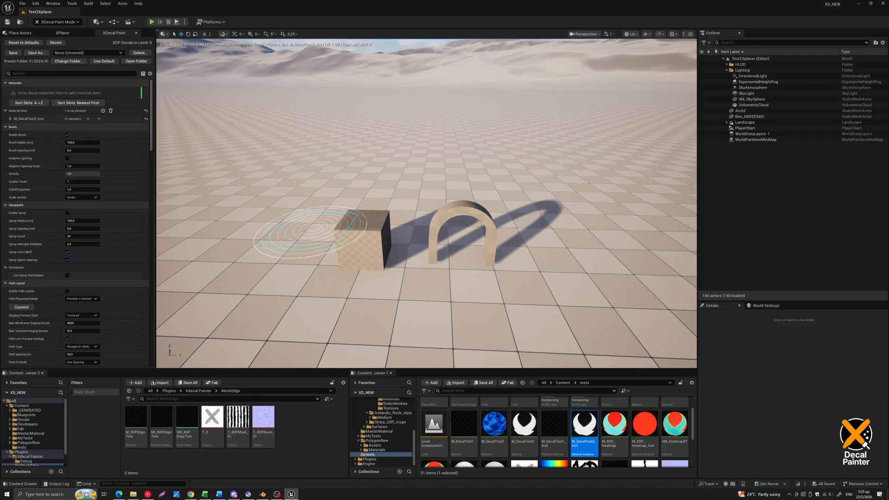
Switch from XDecal Paint to Selection mode and look through the list of available editor modes.
middle_click_drag(310, 227, 318, 236)
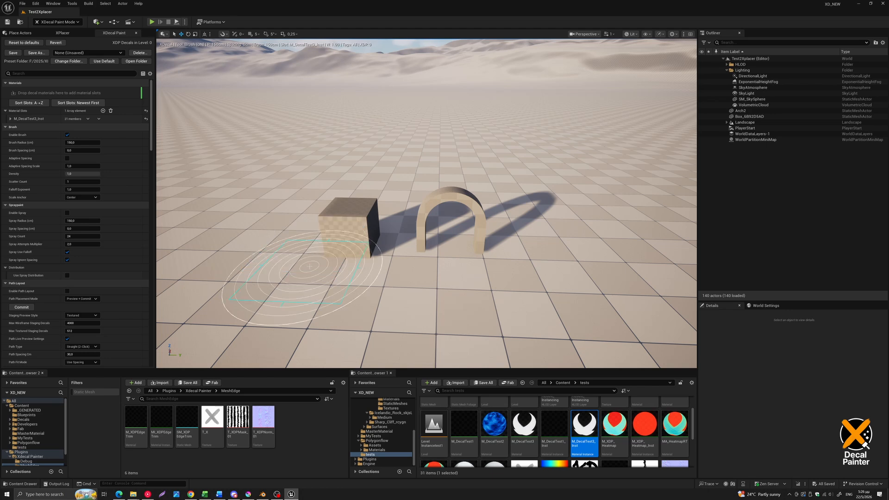
key("shift+1")
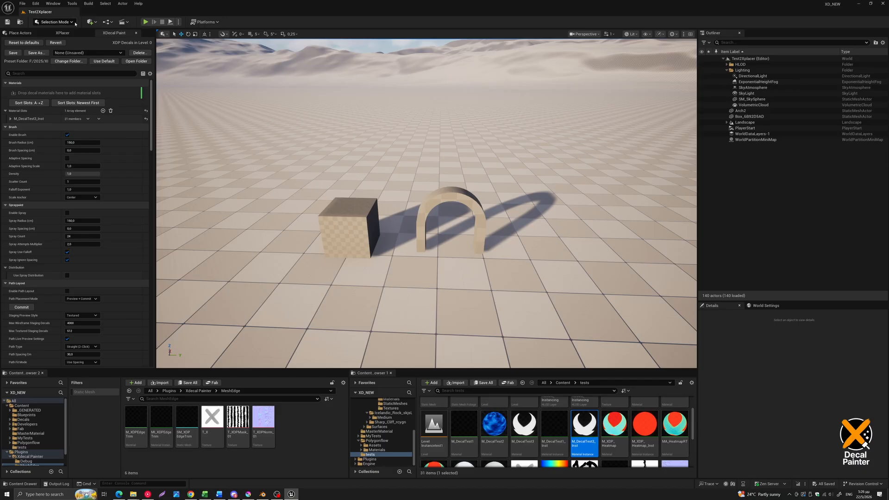
left_click(57, 22)
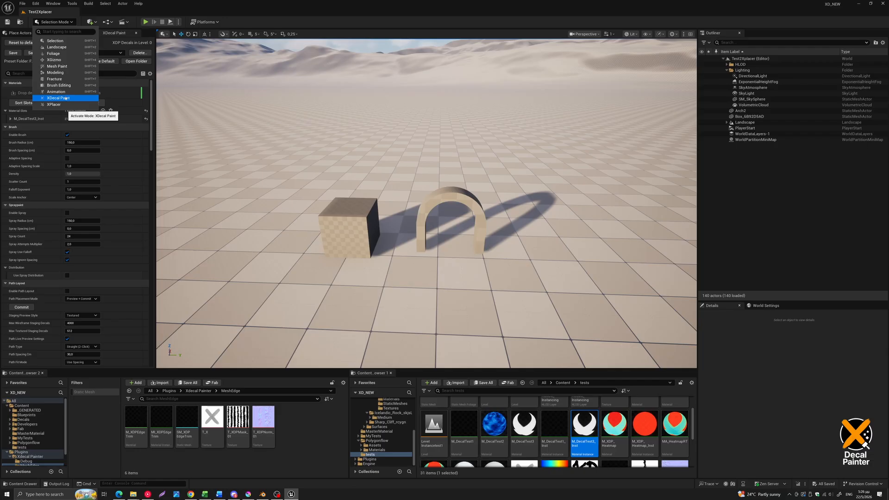
left_click(171, 2)
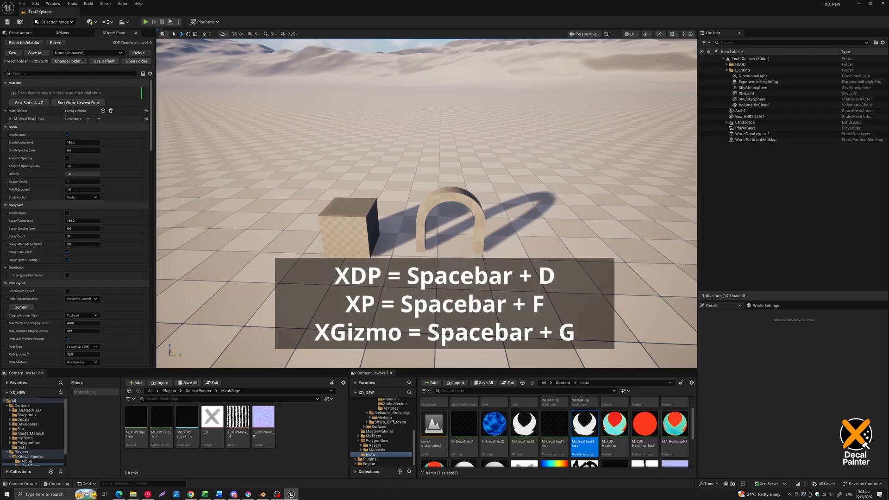
Toggle XDecal Paint mode on and off, leaving it active for decal painting.
key("space+d")
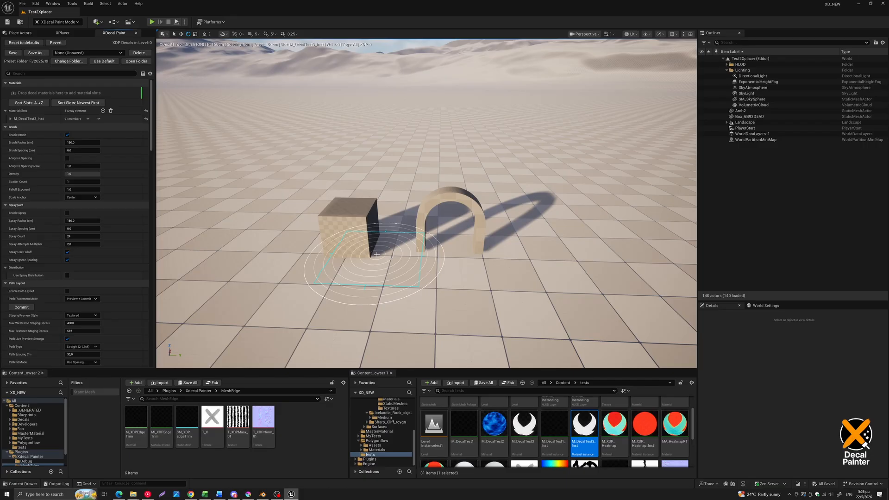
key("space+d")
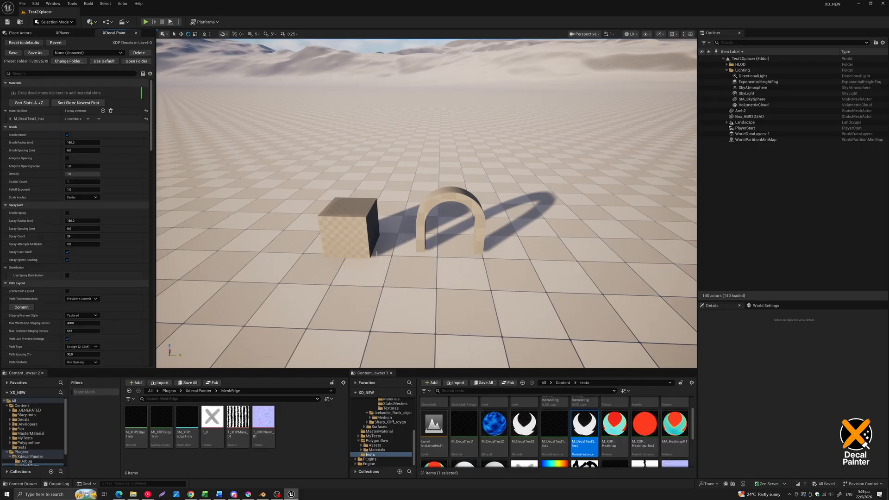
key("space+d")
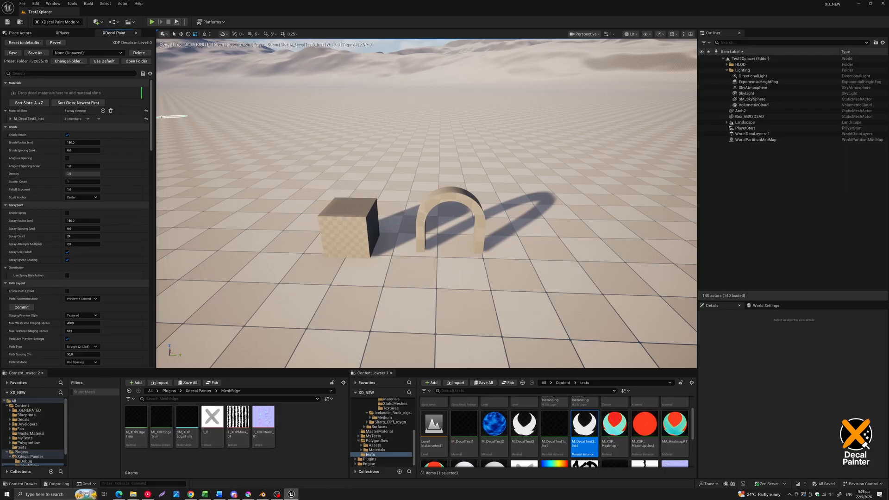
Enable Path Layout and increase the path spacing to about 200 cm.
scroll(151, 126, "down", 1)
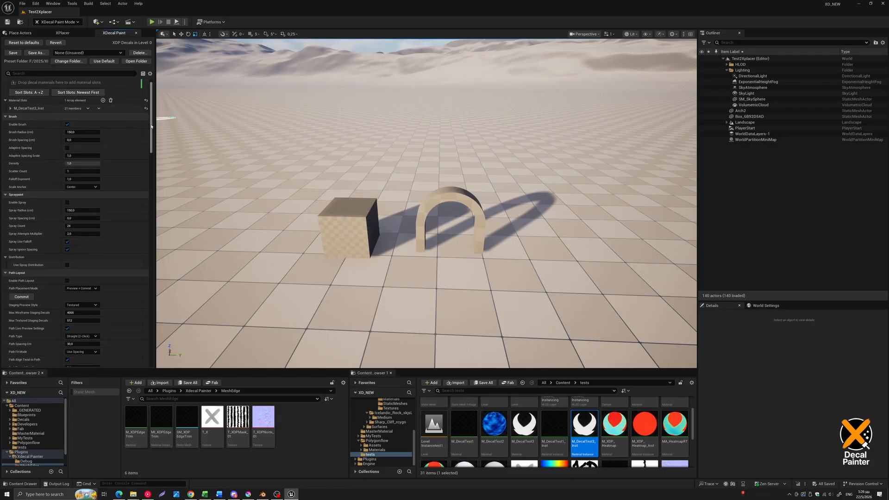
scroll(151, 126, "down", 4)
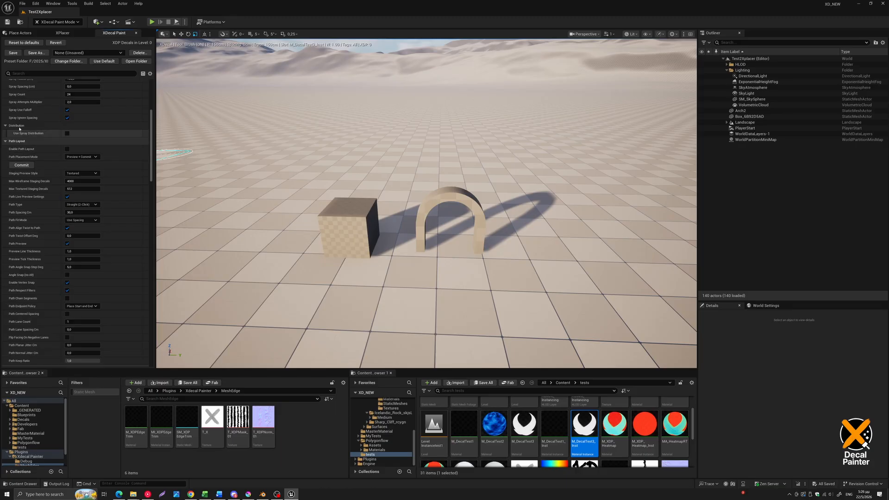
left_click(66, 149)
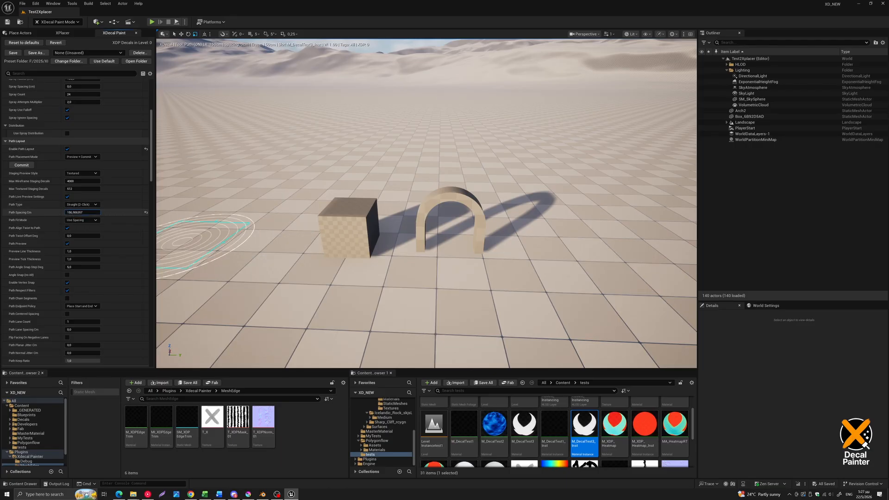
left_click_drag(82, 212, 91, 212)
key("e")
right_click_drag(294, 209, 282, 217)
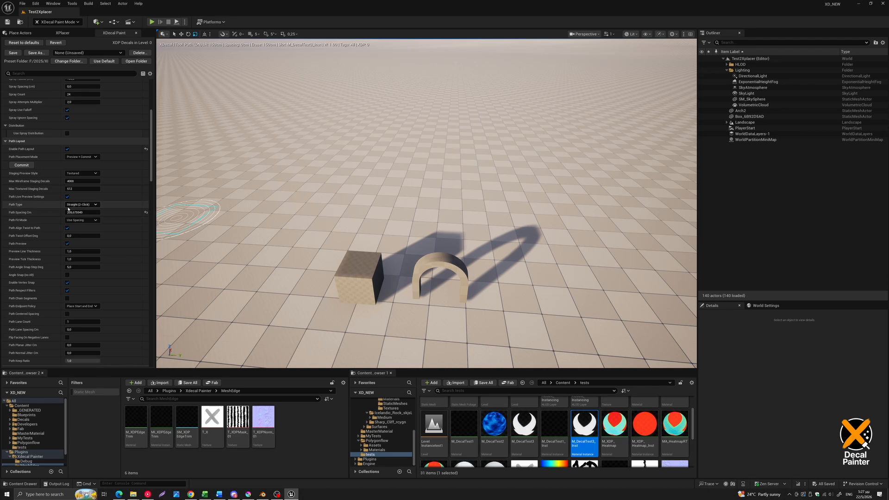
Lay a straight path of decals across the floor behind the cube and arch, running diagonally into the distance.
left_click(225, 242)
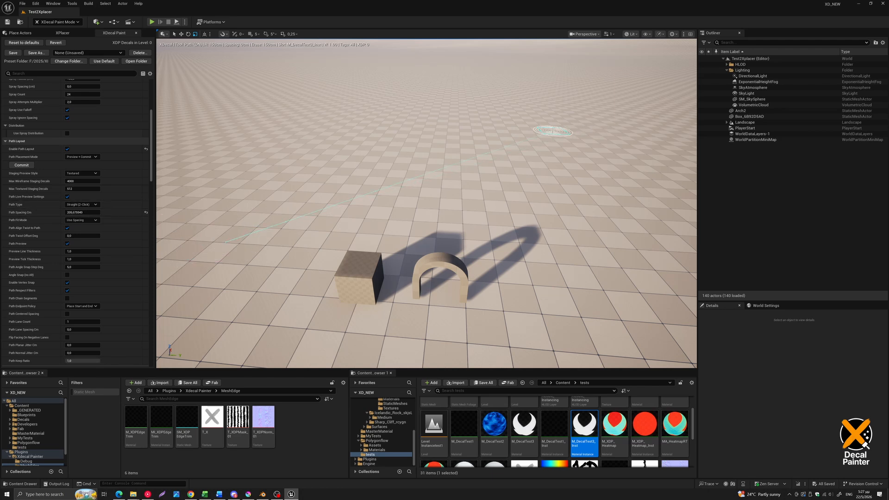
left_click(553, 132)
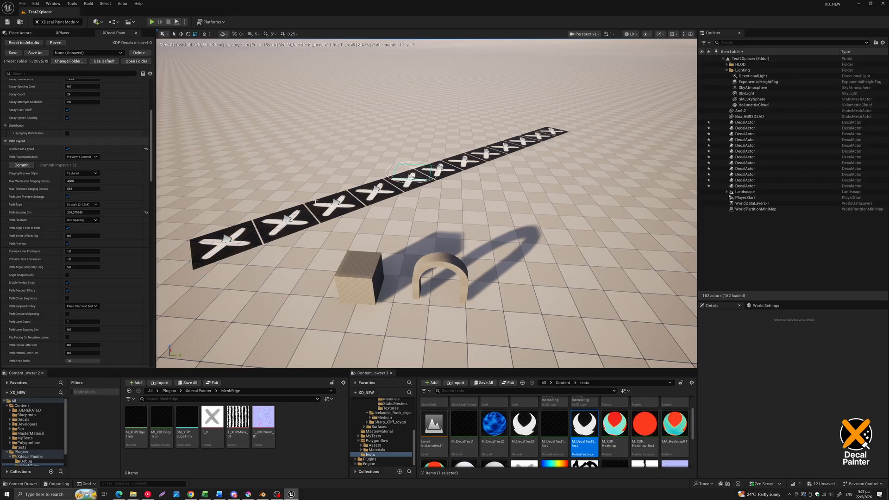
right_click_drag(370, 181, 377, 181)
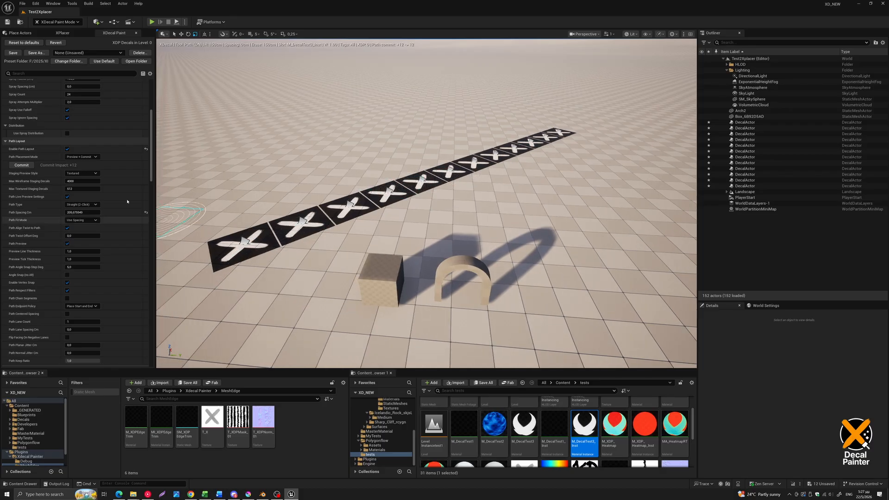
Change the path type to Drag Draw (Smooth Spline) and draw a winding decal path around the cube and arch.
left_click(81, 204)
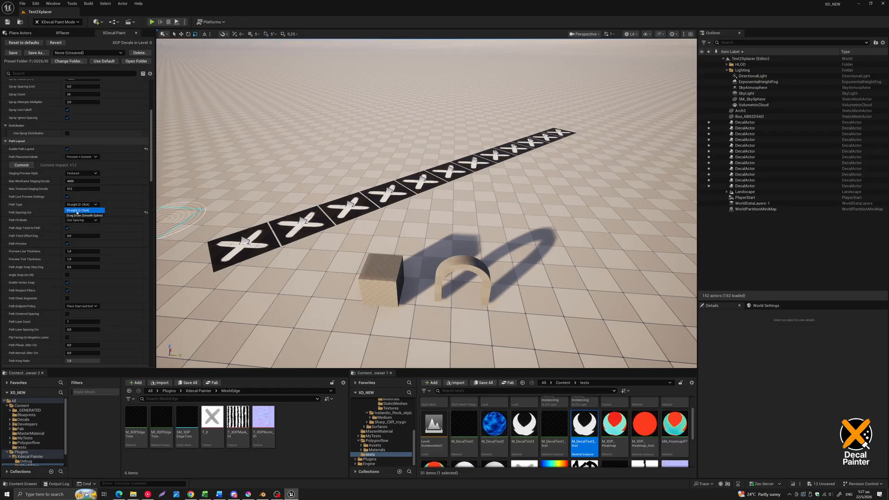
left_click(77, 215)
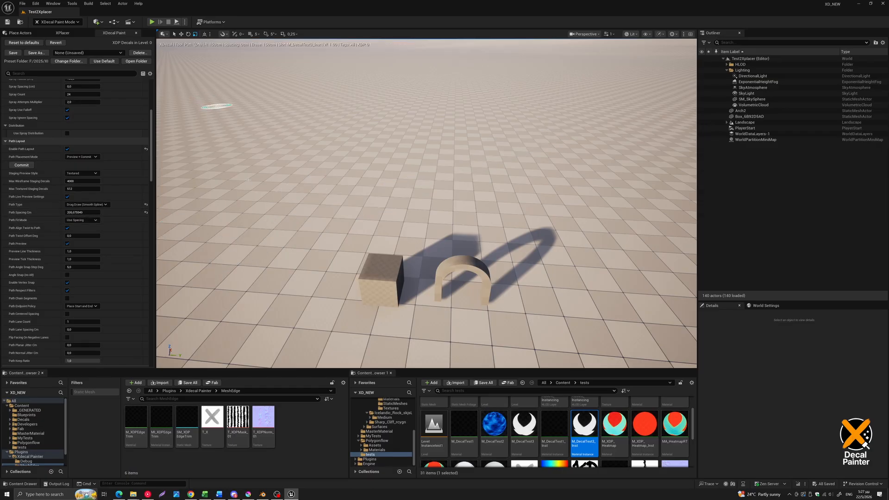
mouse_move(216, 106)
left_mouse_down()
mouse_move(292, 188)
mouse_move(514, 178)
mouse_move(543, 279)
left_mouse_up()
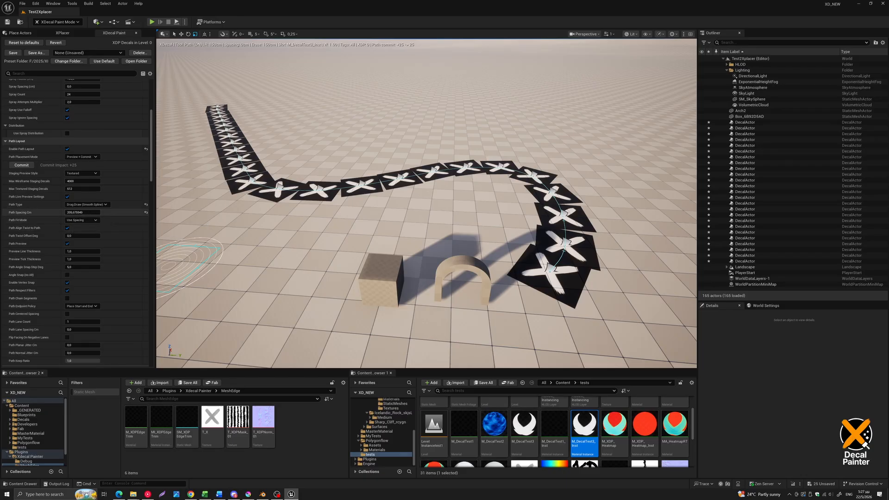
Set the path spacing to about 436 cm and move the spline's control points to bend the path into wider curves.
mouse_move(91, 213)
left_mouse_down()
mouse_move(137, 212)
mouse_move(122, 213)
left_mouse_up()
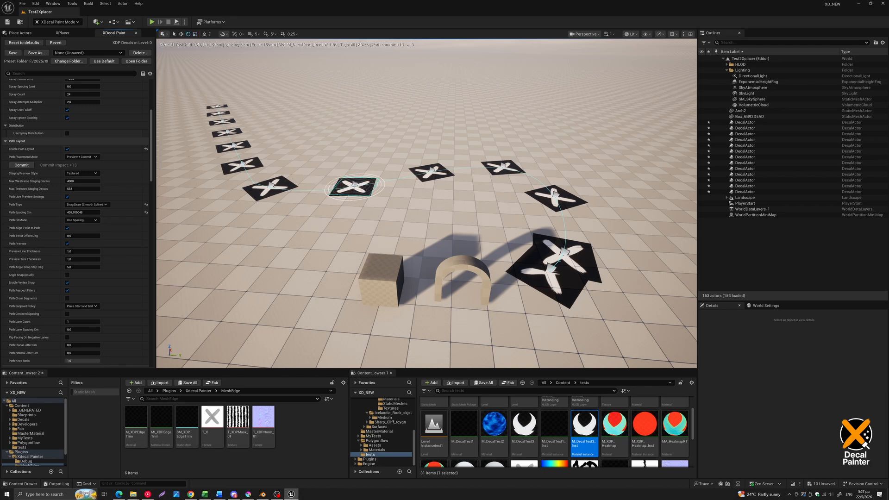
key("e")
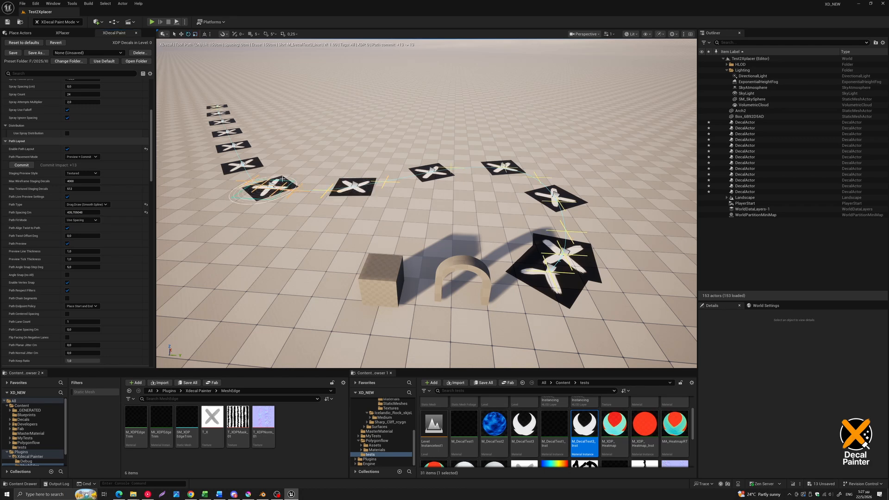
left_click_drag(328, 191, 347, 122)
left_click_drag(388, 181, 455, 126)
left_click_drag(253, 180, 231, 227)
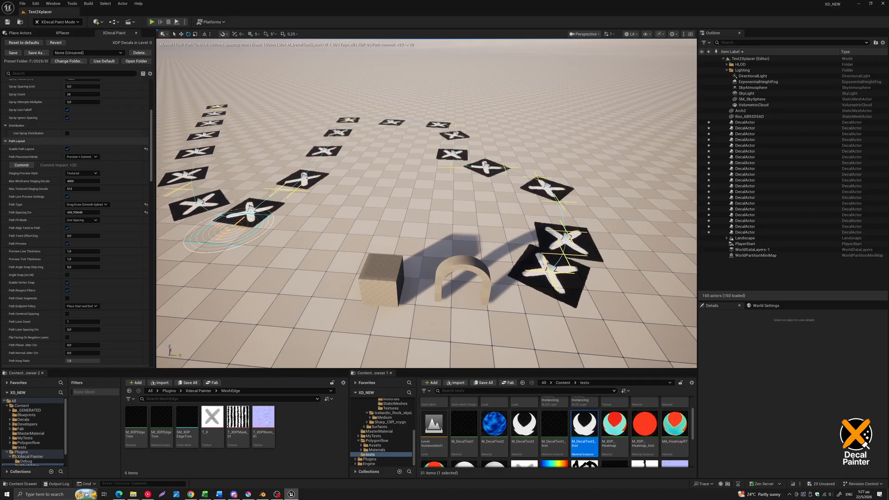
mouse_move(504, 166)
left_mouse_down()
mouse_move(528, 150)
mouse_move(587, 166)
left_mouse_up()
mouse_move(446, 169)
left_mouse_down()
mouse_move(516, 145)
mouse_move(534, 116)
left_mouse_up()
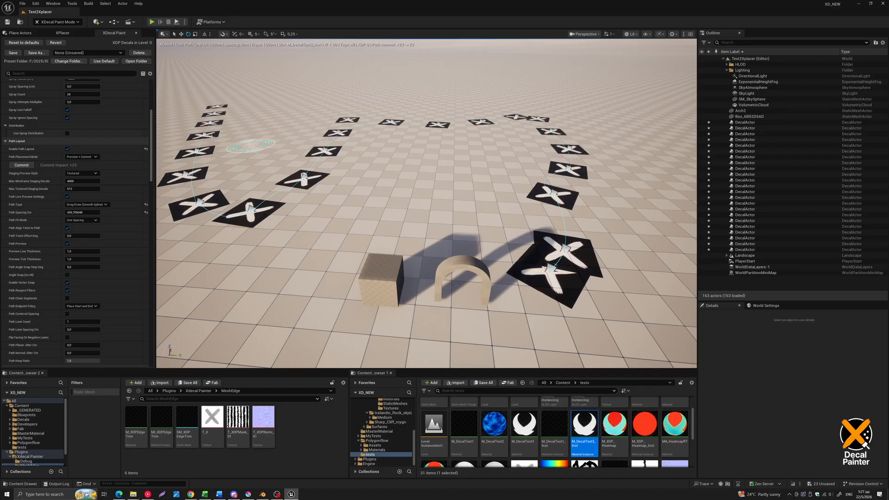
mouse_move(182, 187)
left_mouse_down()
mouse_move(240, 158)
mouse_move(198, 170)
left_mouse_up()
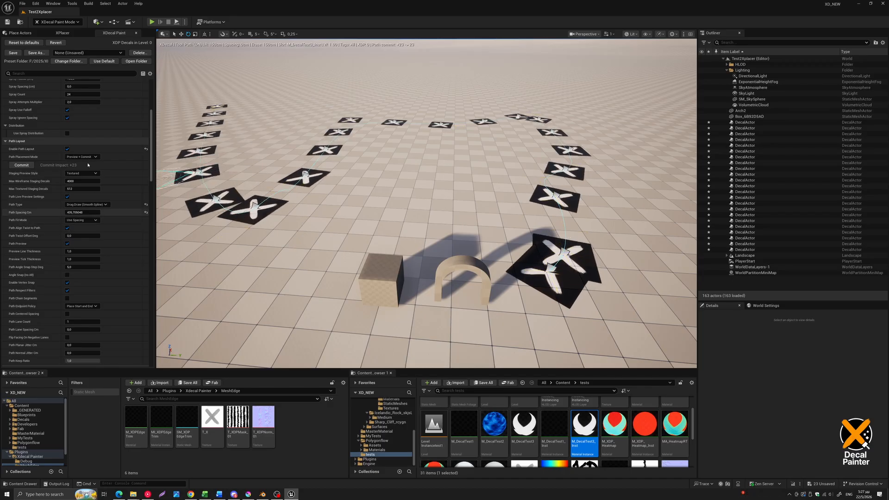
Set the decal slot's maximum Z rotation to about 350° and its maximum uniform scale to about 1.9.
scroll(305, 197, "down", 2)
middle_click_drag(304, 196, 318, 250)
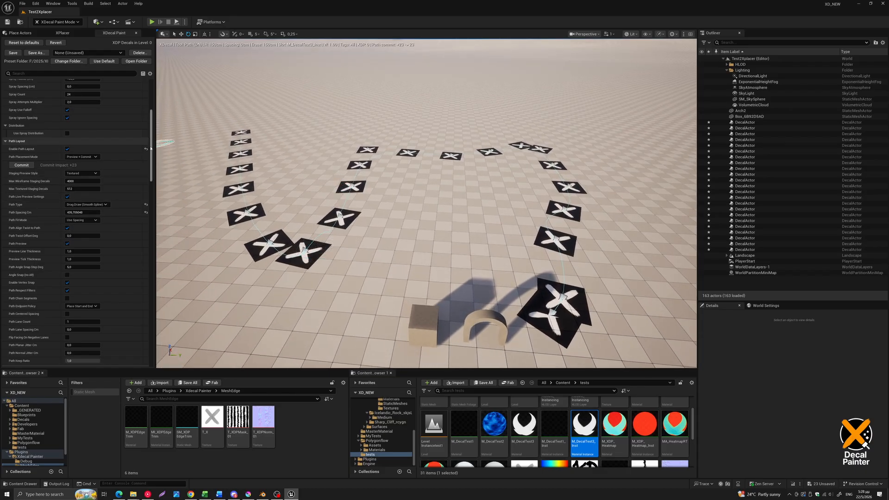
left_click_drag(151, 148, 151, 119)
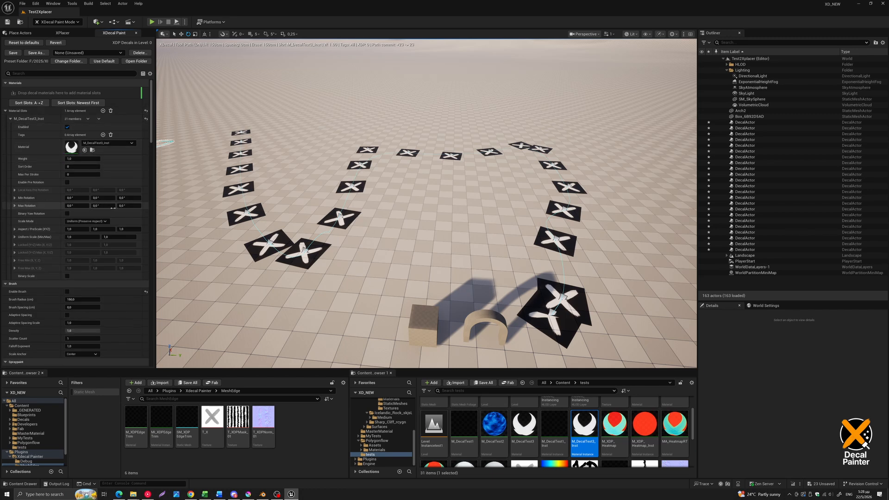
left_click_drag(129, 206, 239, 206)
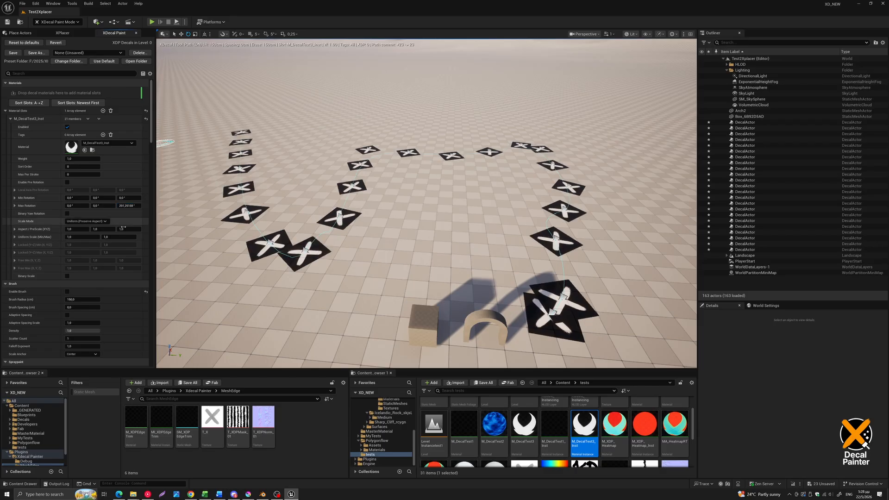
mouse_move(119, 237)
left_mouse_down()
mouse_move(148, 237)
mouse_move(134, 237)
left_mouse_up()
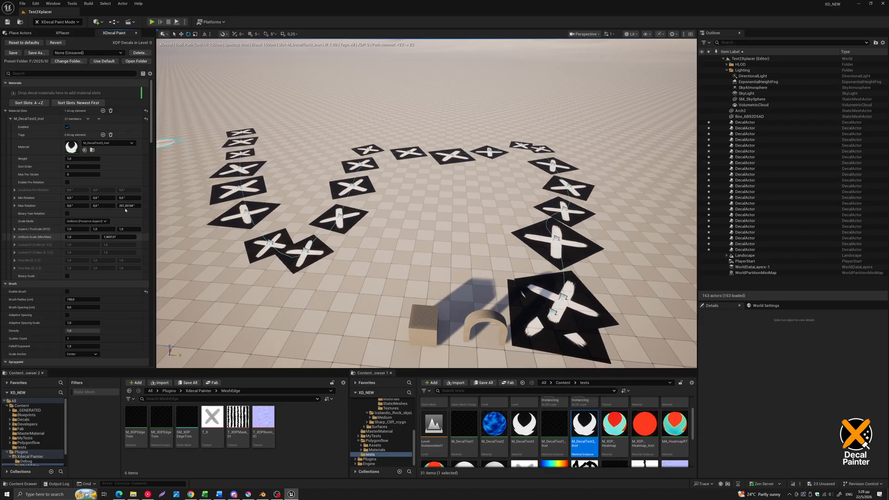
Undo the winding decal path and draw a new, nearly straight path on the open floor beside the cube.
mouse_move(151, 124)
left_mouse_down()
mouse_move(151, 226)
mouse_move(151, 187)
left_mouse_up()
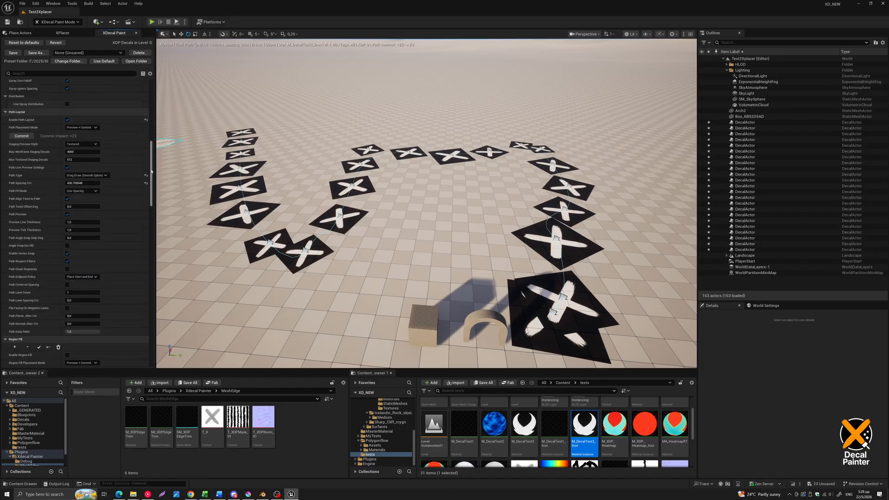
mouse_move(151, 170)
left_mouse_down()
mouse_move(151, 214)
mouse_move(150, 182)
left_mouse_up()
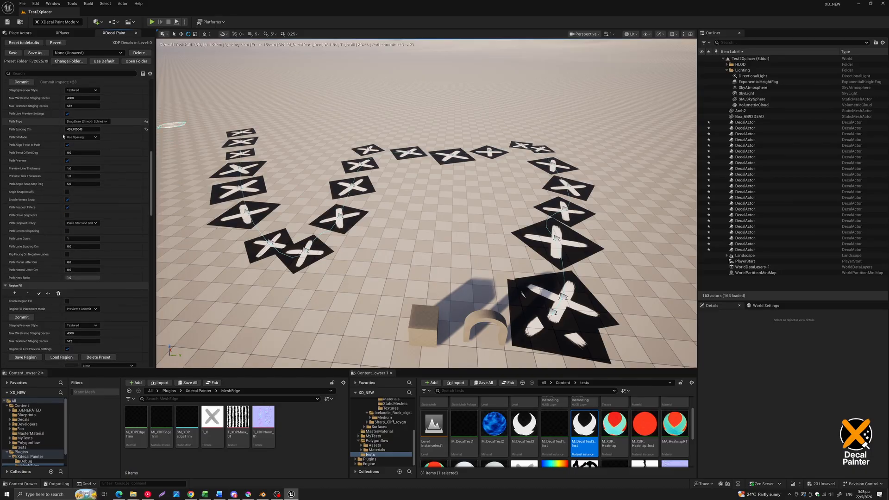
scroll(42, 153, "up", 2)
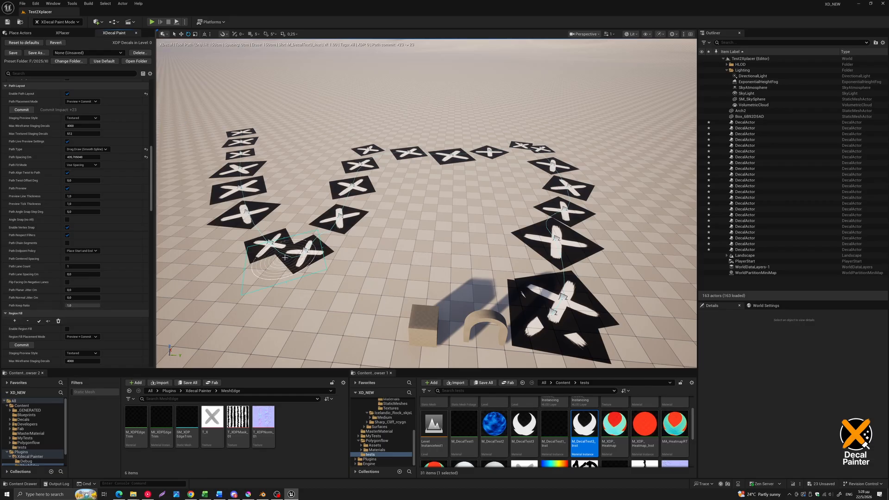
scroll(287, 265, "down", 3)
middle_click_drag(282, 258, 302, 271)
key("ctrl+z")
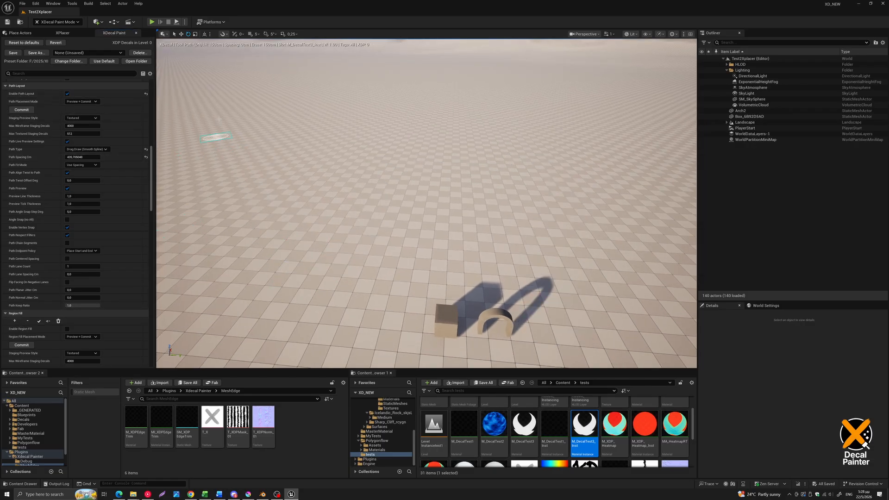
left_click_drag(206, 113, 277, 288)
right_click_drag(373, 198, 382, 199)
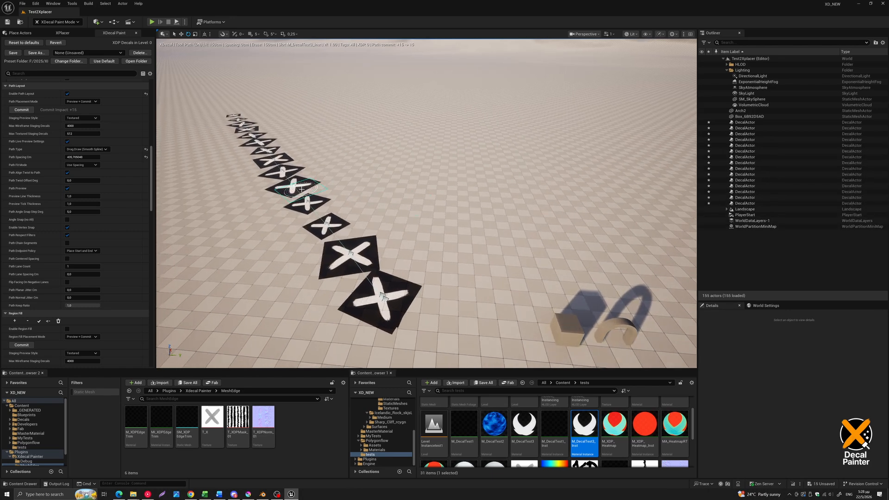
Give the path 2 lanes spaced a bit over 1000 cm apart and enable Flip Facing On Negative Lanes.
left_click(71, 267)
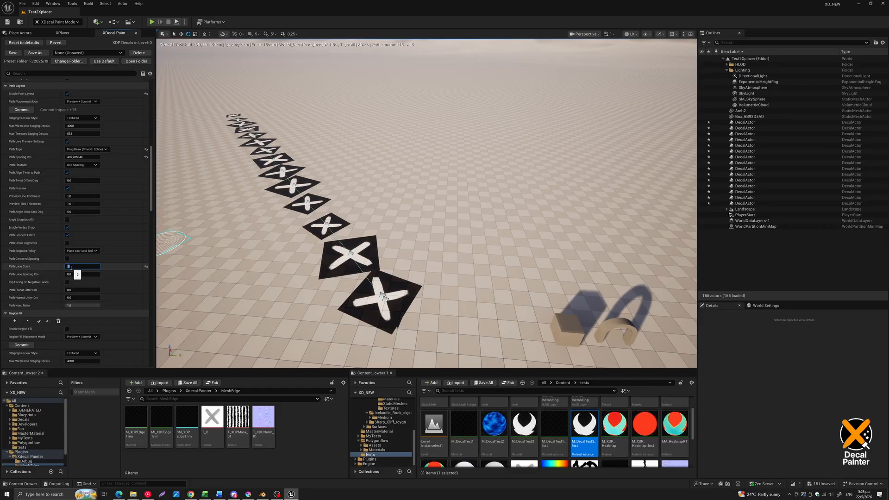
left_click_drag(87, 274, 257, 274)
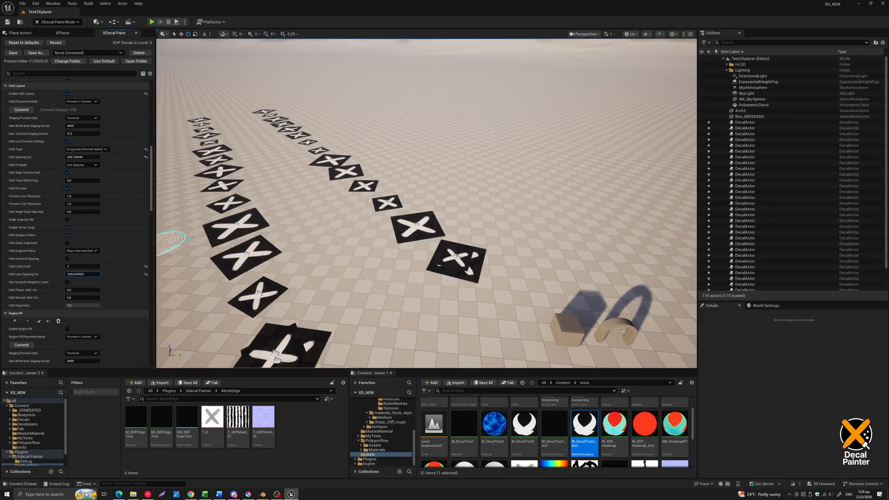
right_click_drag(286, 260, 259, 287)
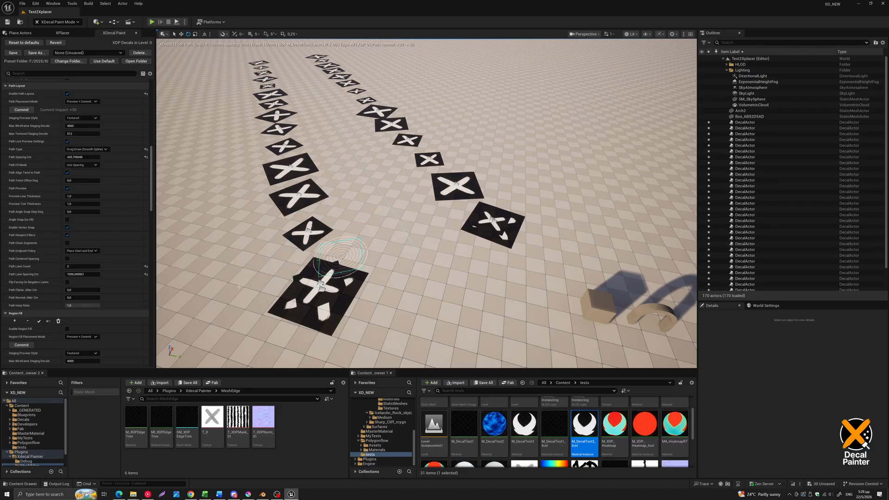
left_click(67, 283)
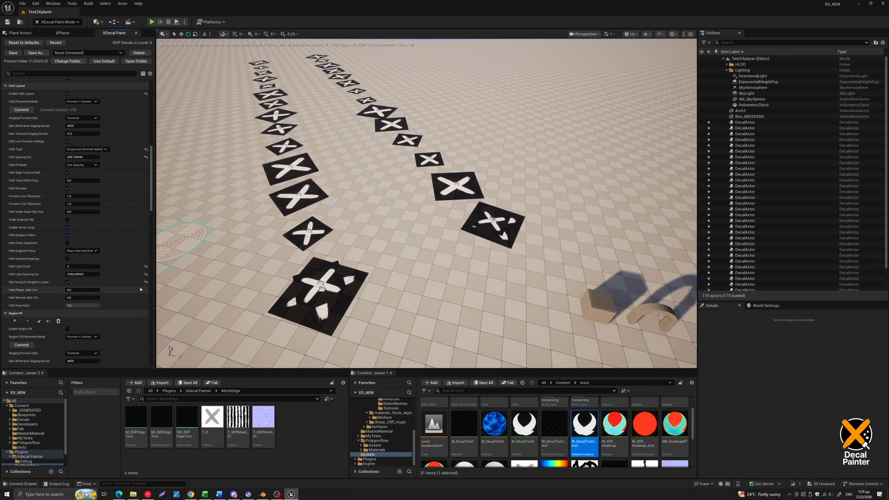
Undo the two-lane decal path so the floor is clear.
scroll(148, 179, "down", 3)
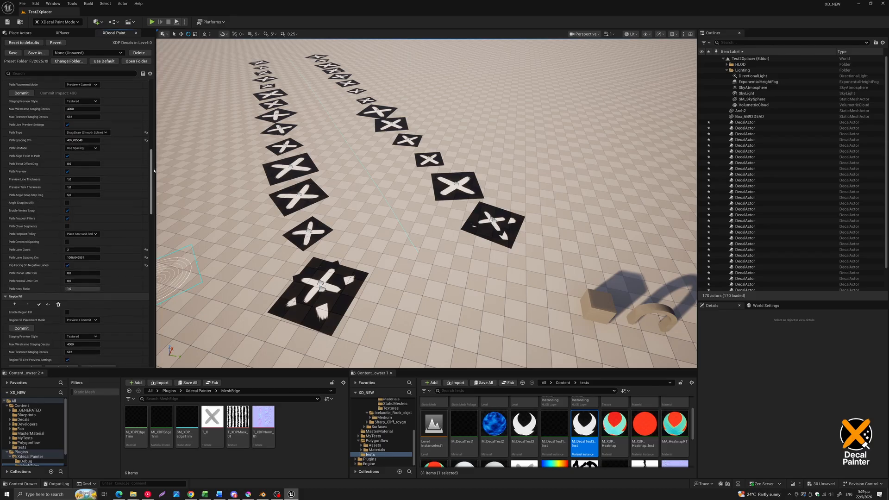
scroll(153, 174, "down", 8)
right_click(306, 206)
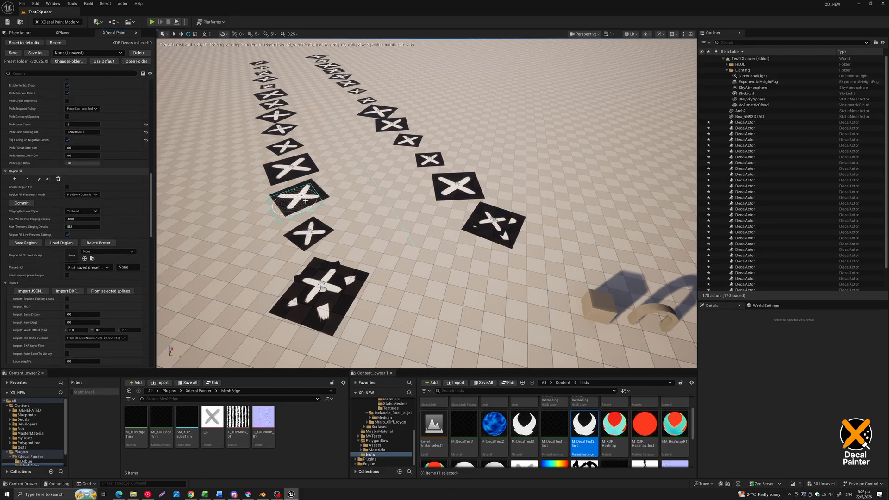
key("ctrl+z")
Enable Region Fill and draw a closed, roughly hexagonal region on the open floor beside the cube to fill with decals.
left_click(14, 179)
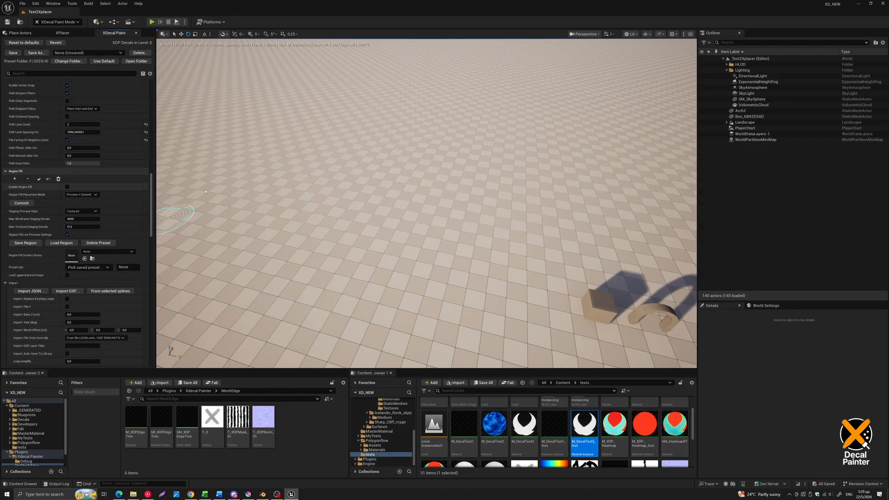
left_click(67, 186)
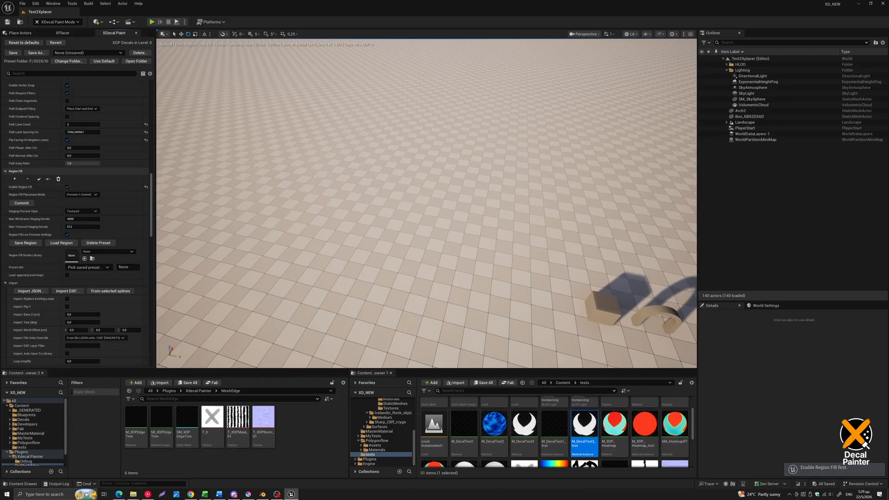
left_click(15, 179)
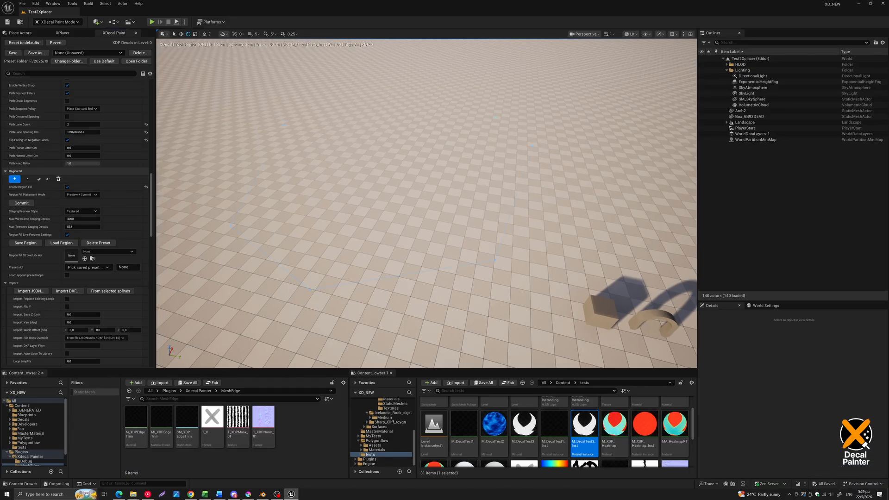
key("Return")
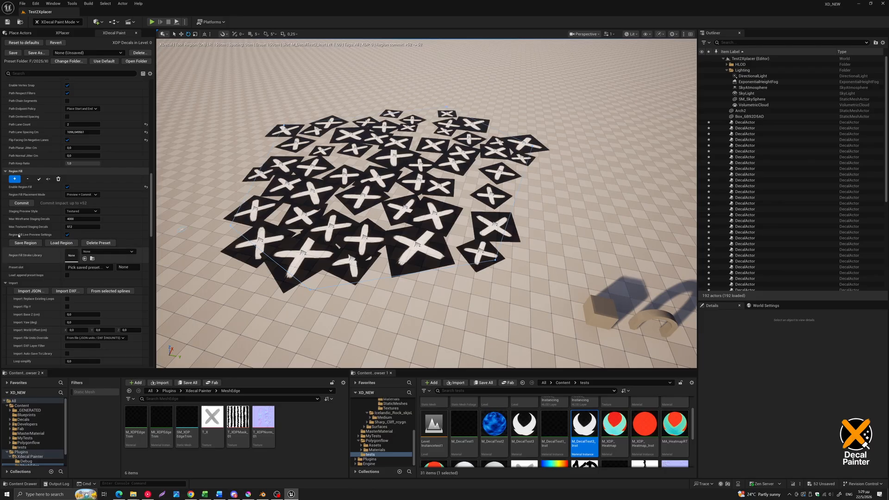
Lower the region fill's density slightly below 0.1 and set its clustering to about 0.57.
scroll(74, 255, "down", 3)
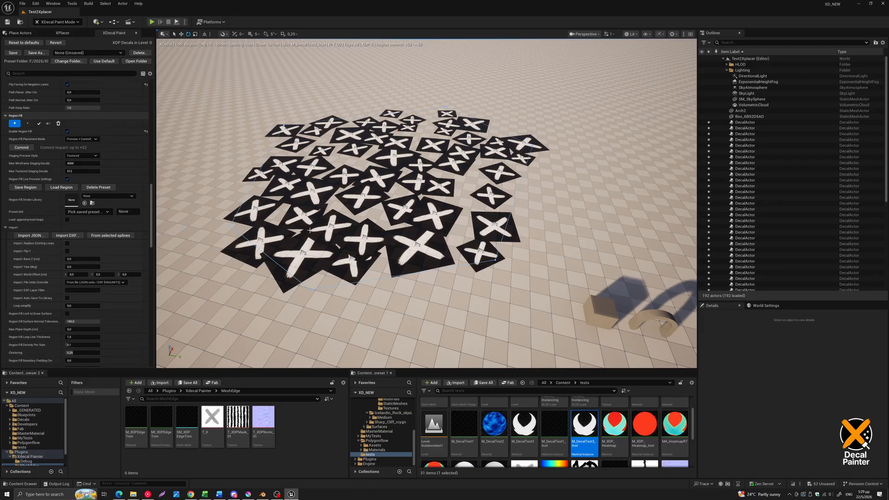
scroll(90, 275, "down", 3)
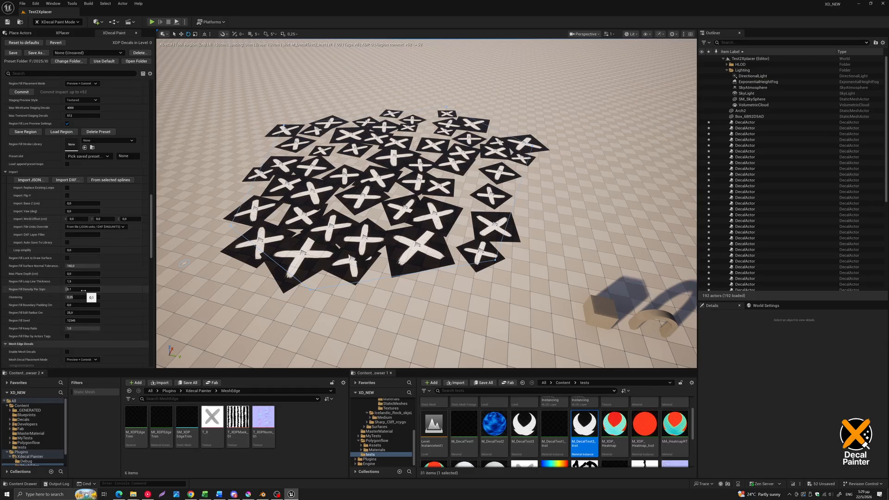
mouse_move(86, 289)
left_mouse_down()
mouse_move(97, 289)
mouse_move(82, 288)
mouse_move(85, 297)
left_mouse_up()
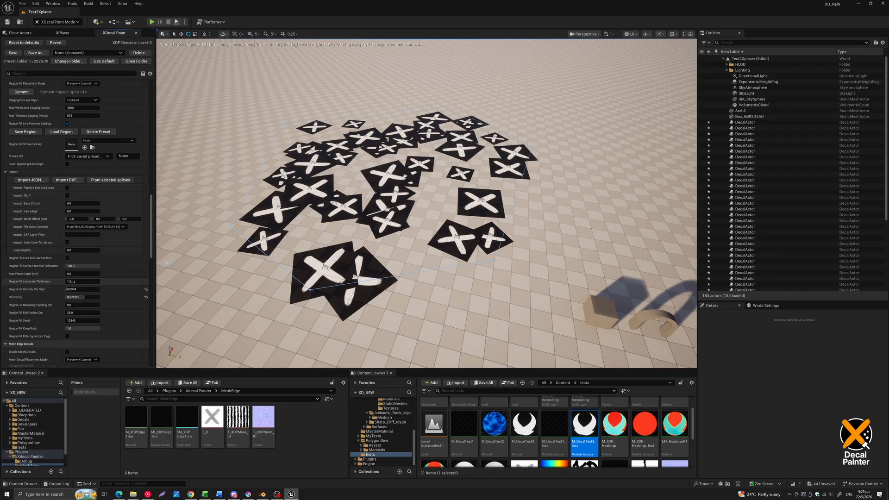
Set the region fill's loop line thickness to about 13 and its edit radius to a bit over 100 cm.
left_click_drag(73, 281, 91, 281)
middle_click_drag(269, 279, 269, 271)
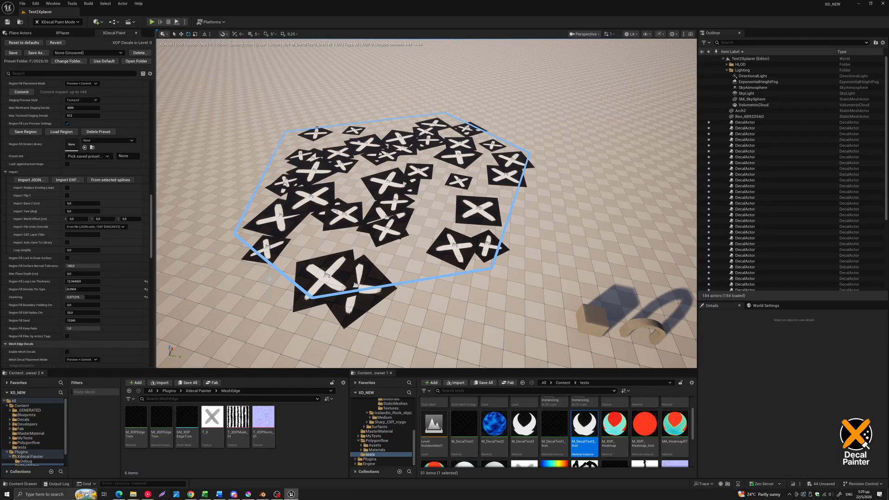
scroll(269, 279, "down", 1)
left_click_drag(74, 313, 75, 312)
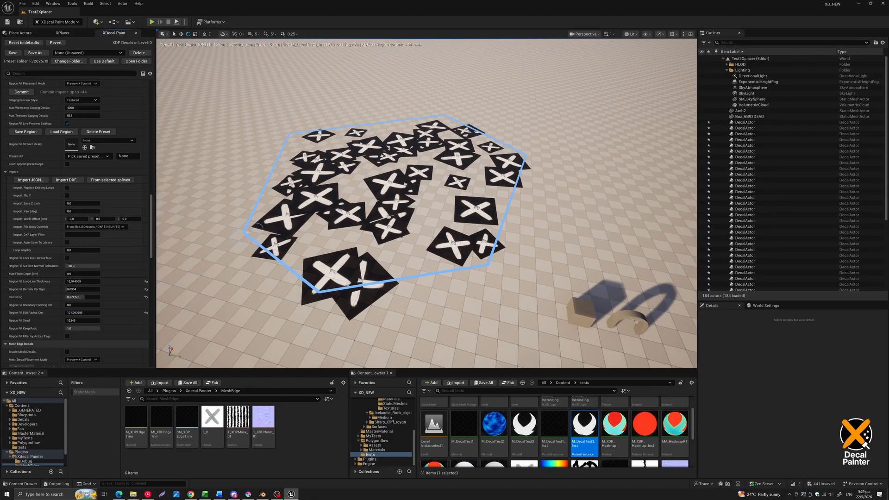
Move the region loop's corner points outward to enlarge the decal-filled area into an irregular shape.
left_click_drag(247, 232, 183, 175)
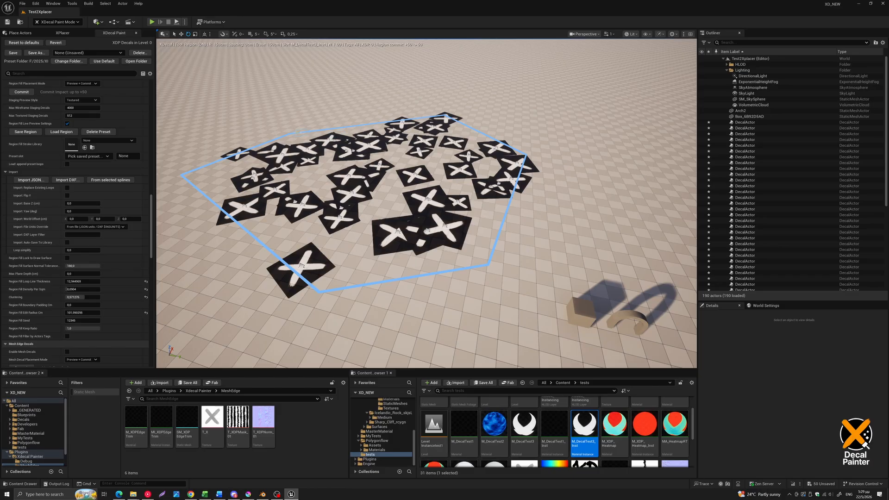
left_click_drag(298, 133, 308, 83)
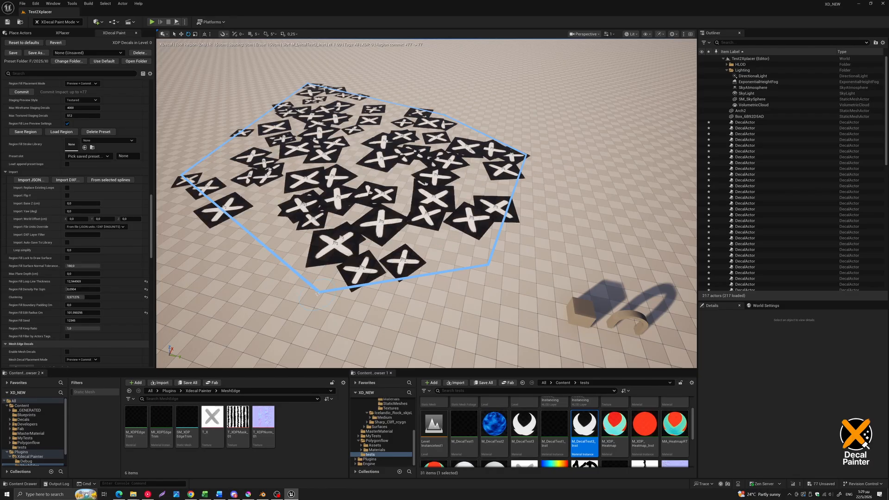
left_click_drag(318, 294, 221, 335)
scroll(221, 335, "down", 1)
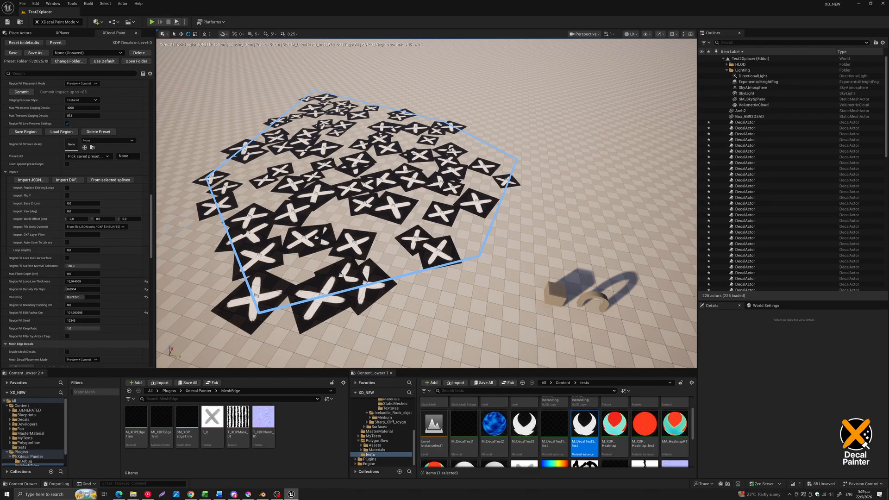
scroll(348, 186, "down", 3)
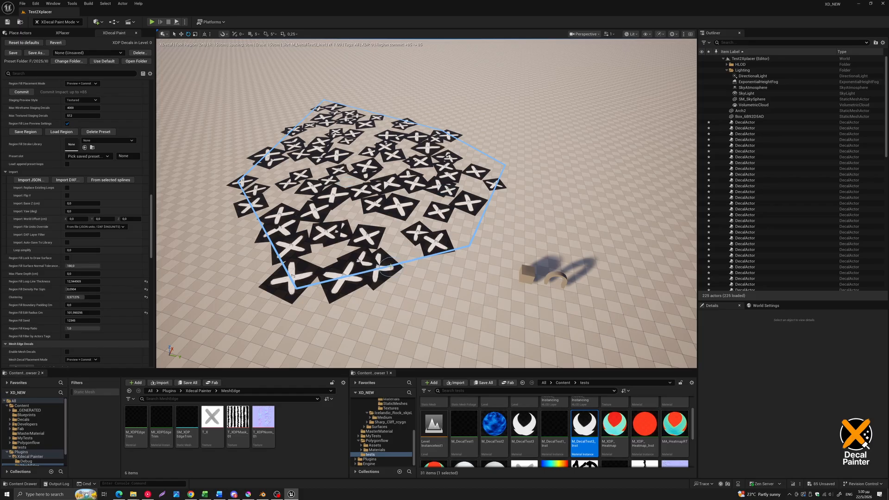
left_click_drag(388, 267, 444, 323)
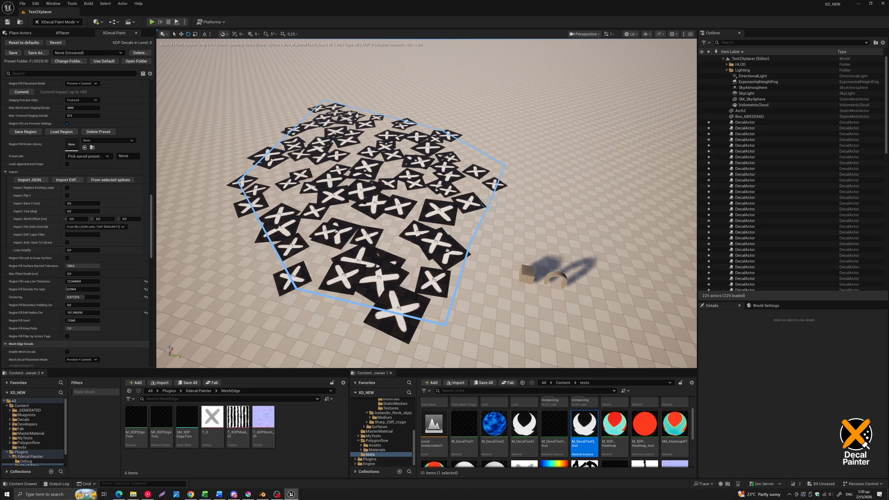
left_click_drag(483, 201, 618, 206)
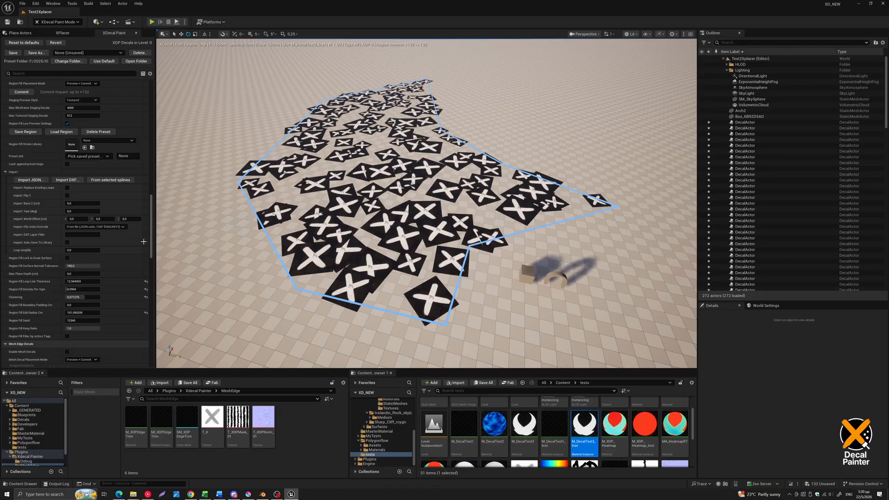
Examine the Region Fill stroke library and preset slot options for saving and loading regions.
scroll(110, 280, "down", 2)
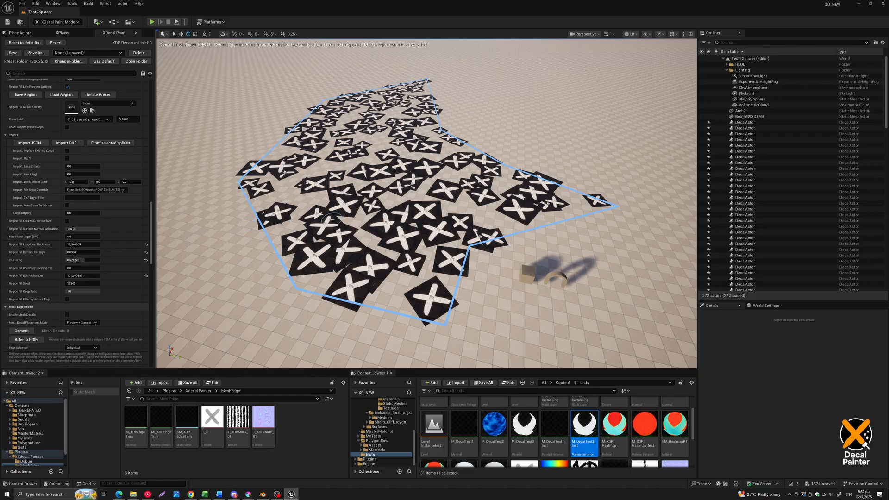
middle_click_drag(331, 219, 344, 207)
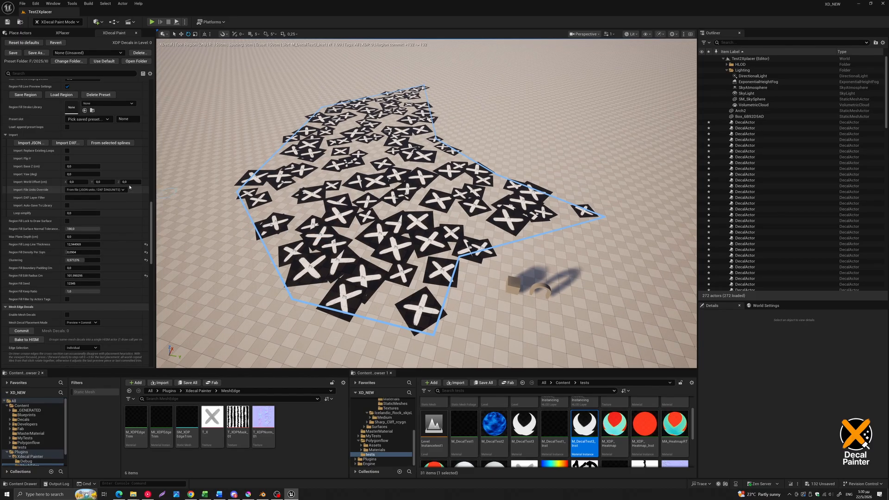
scroll(130, 187, "up", 5)
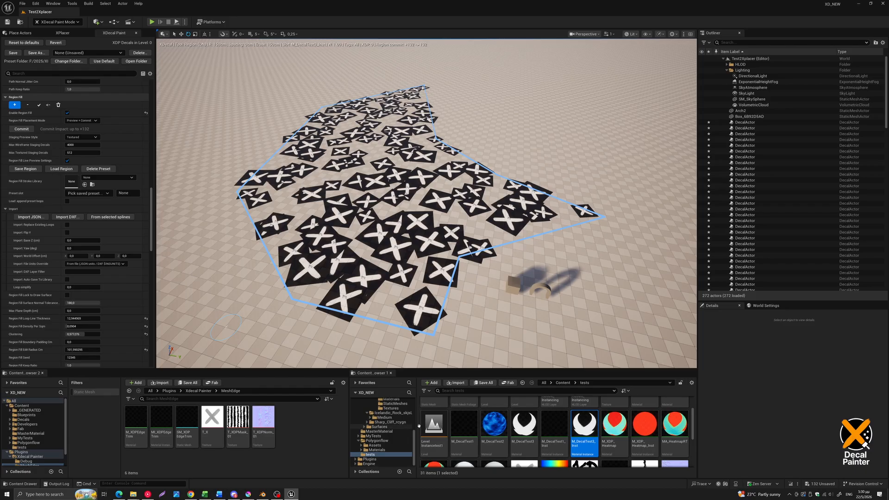
right_click(316, 428)
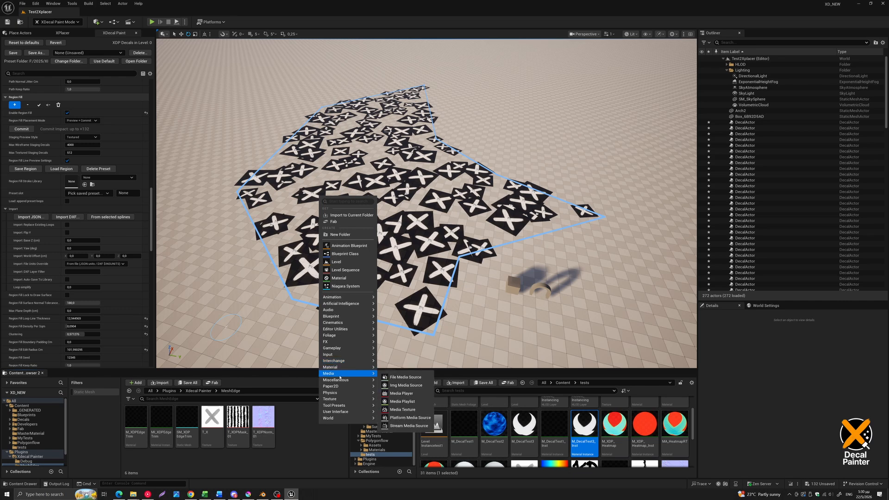
mouse_move(333, 373)
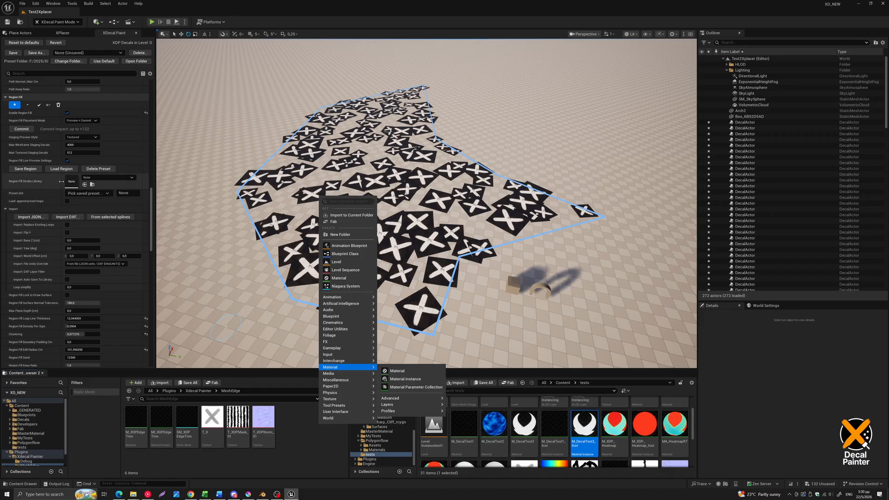
left_click(73, 182)
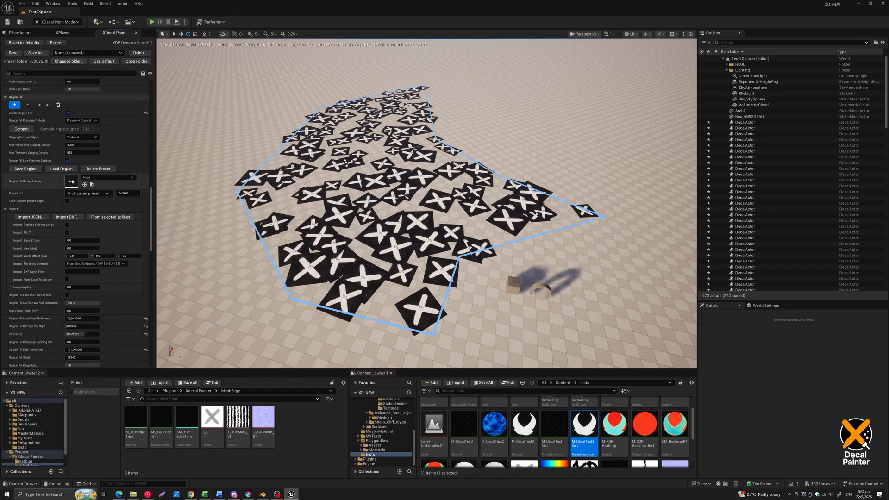
left_click(120, 193)
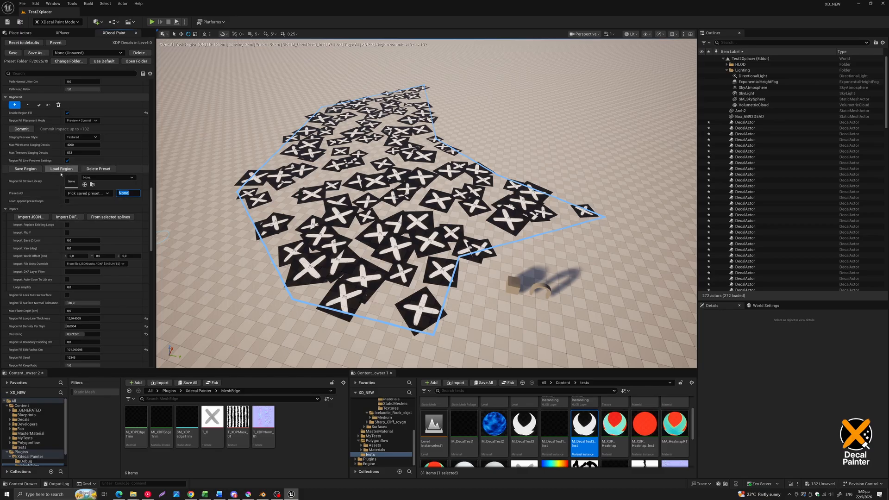
left_click(86, 202)
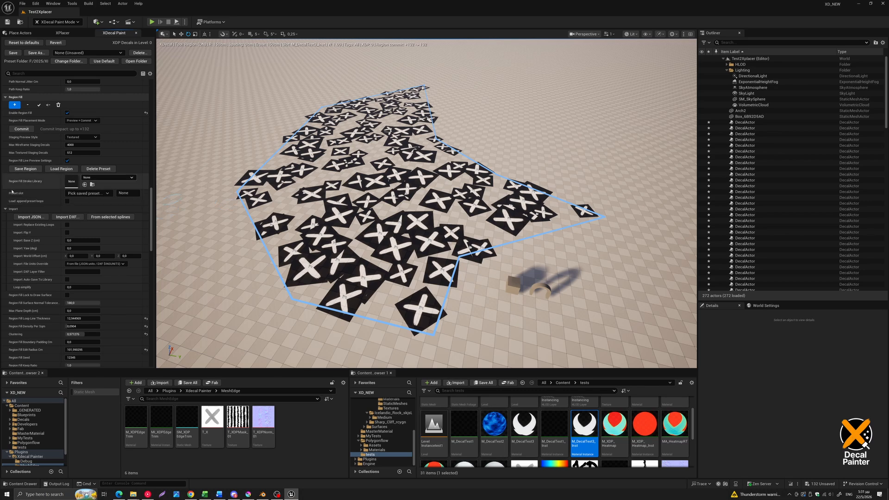
Examine the Region Fill import options for JSON, DXF and selected splines, and the settings below them.
scroll(69, 194, "down", 2)
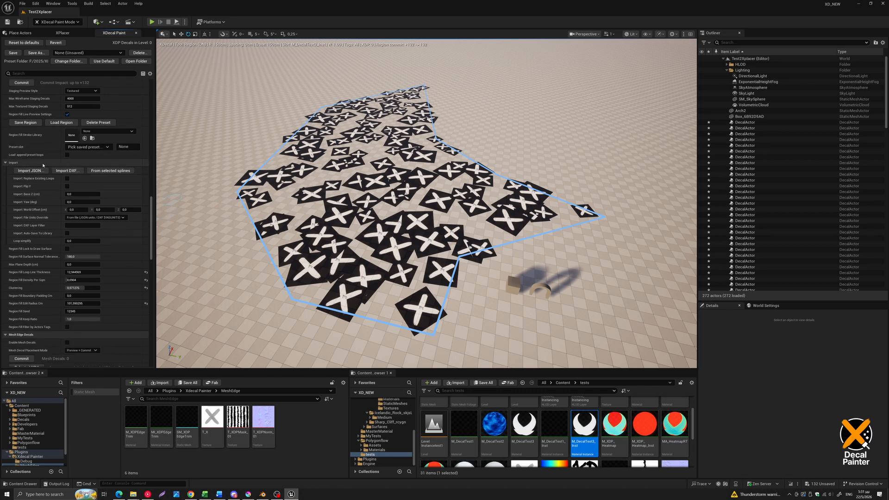
left_click(6, 162)
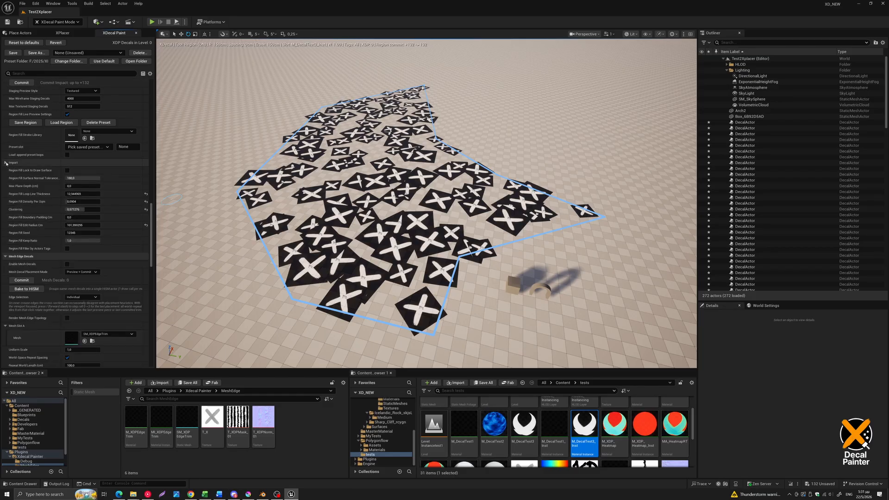
left_click(40, 162)
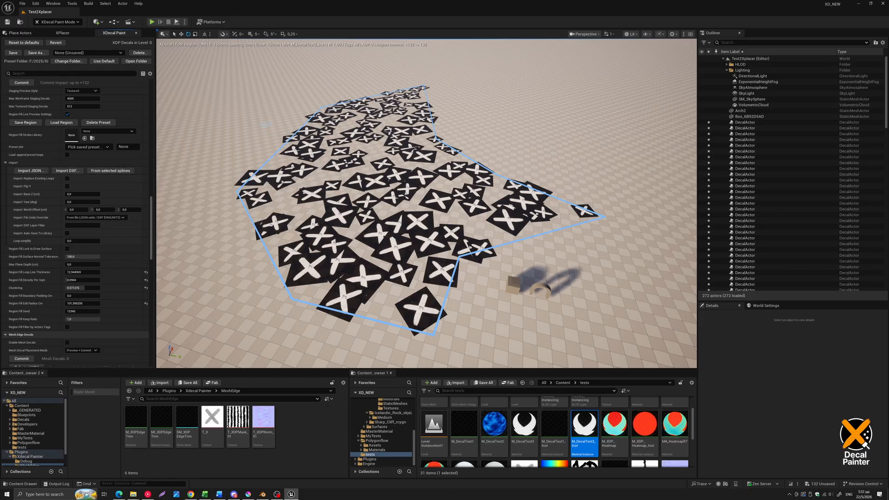
right_click_drag(265, 125, 277, 147)
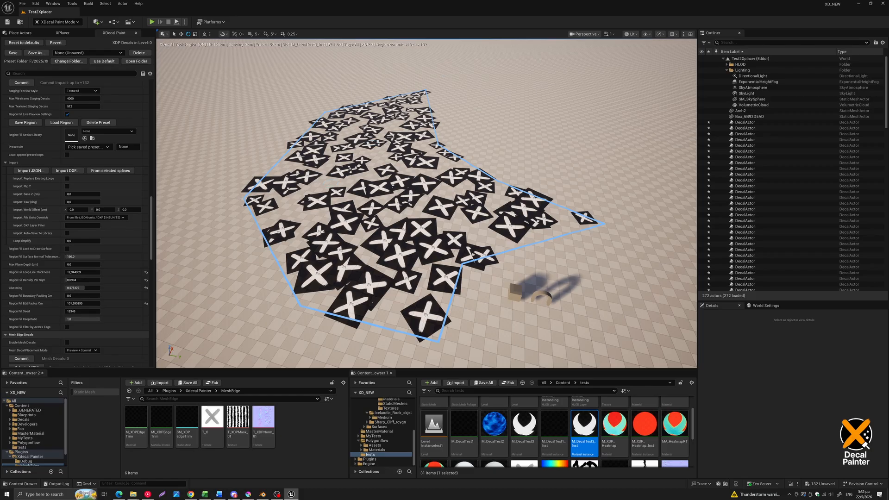
scroll(215, 187, "down", 1)
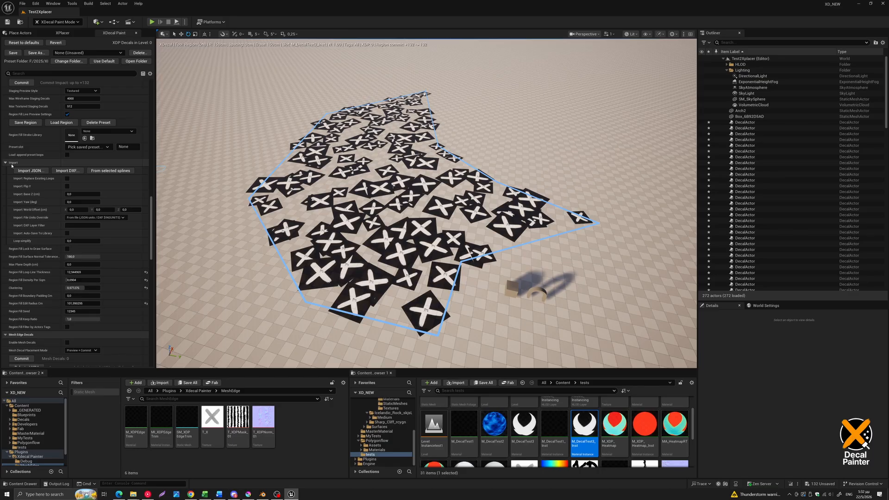
scroll(157, 232, "down", 6)
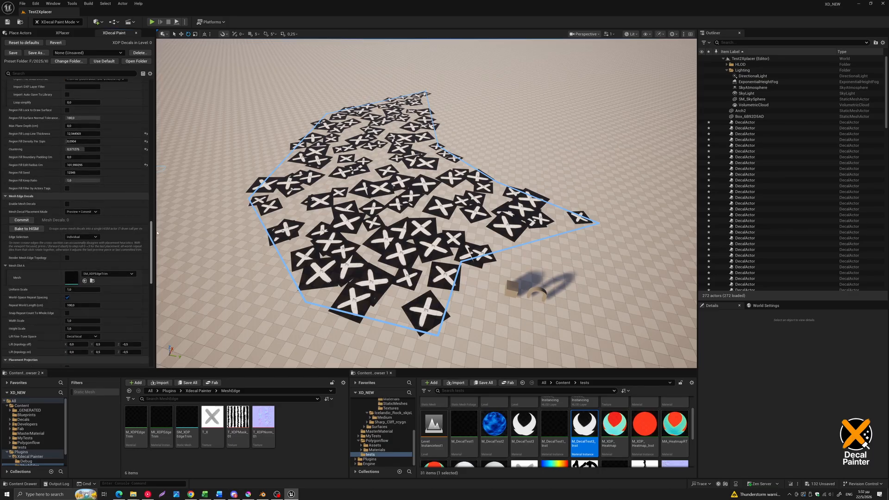
scroll(157, 233, "up", 4)
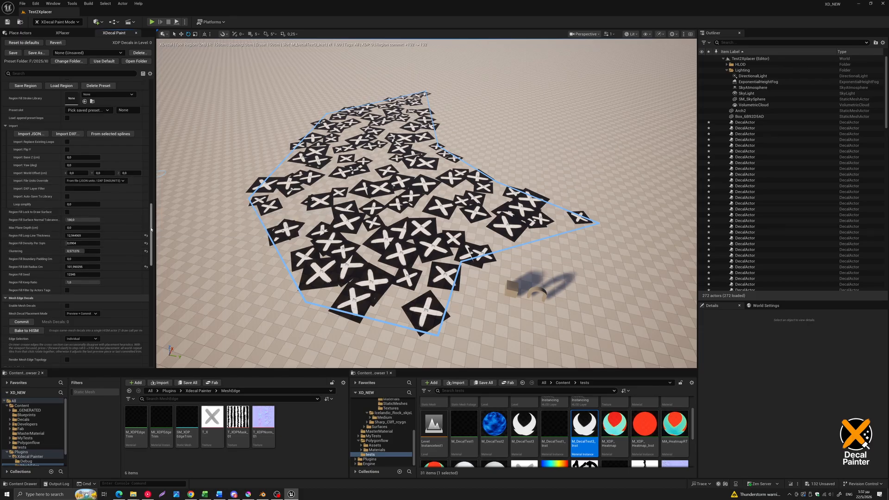
scroll(152, 250, "down", 4)
Clear the drawn region and its decals, and bring the cube and arch back into view.
scroll(99, 200, "up", 10)
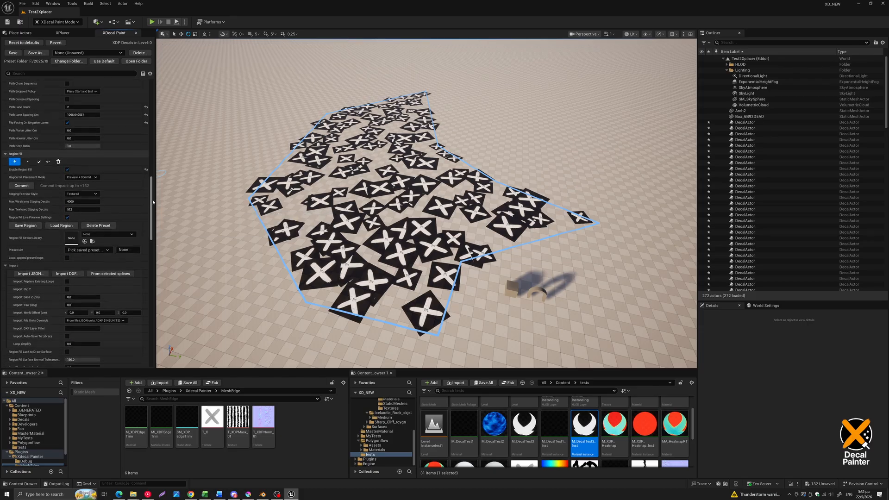
left_click(58, 186)
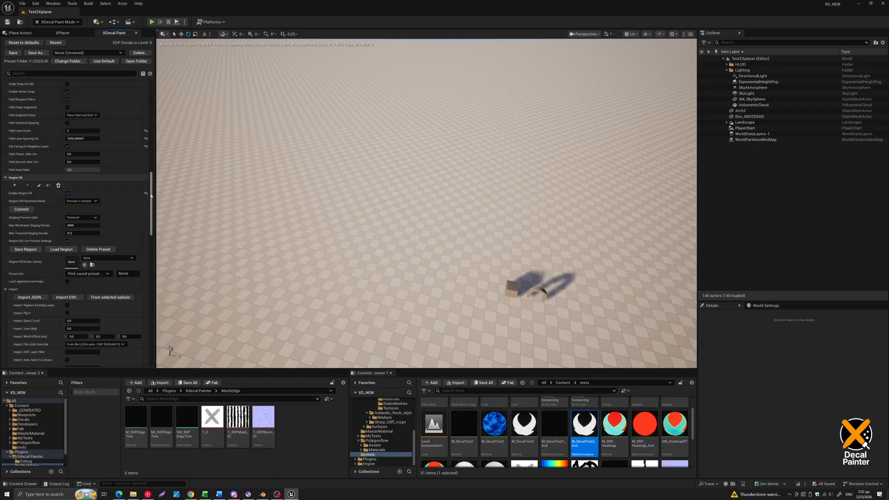
right_click_drag(426, 203, 456, 227)
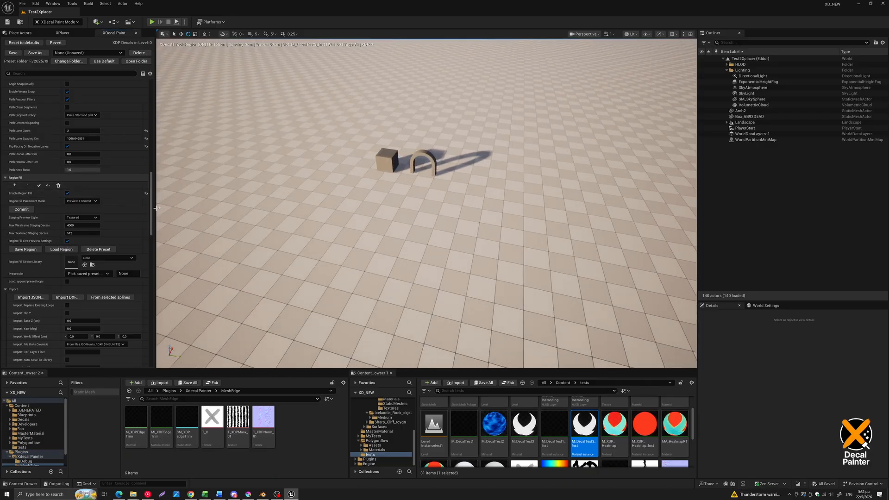
Examine the Mesh Edge Decals settings and bring the cube and arch into close view.
left_click_drag(151, 215, 160, 240)
scroll(19, 144, "down", 8)
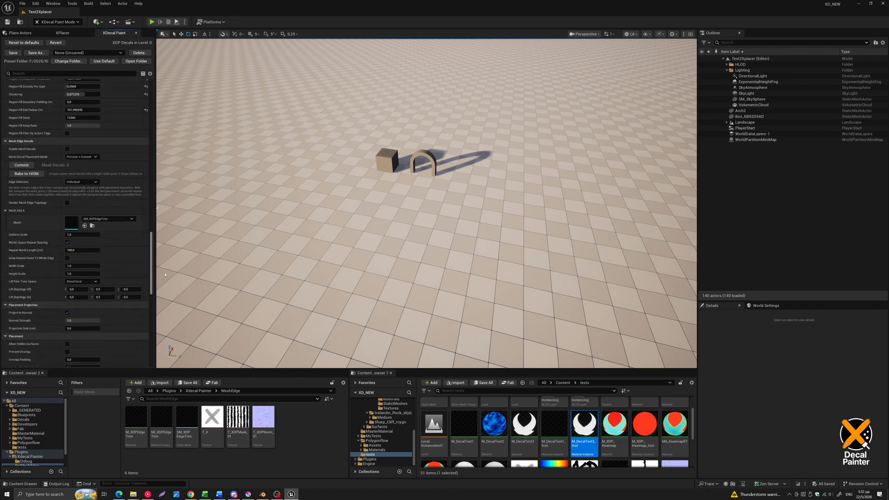
scroll(366, 231, "up", 8)
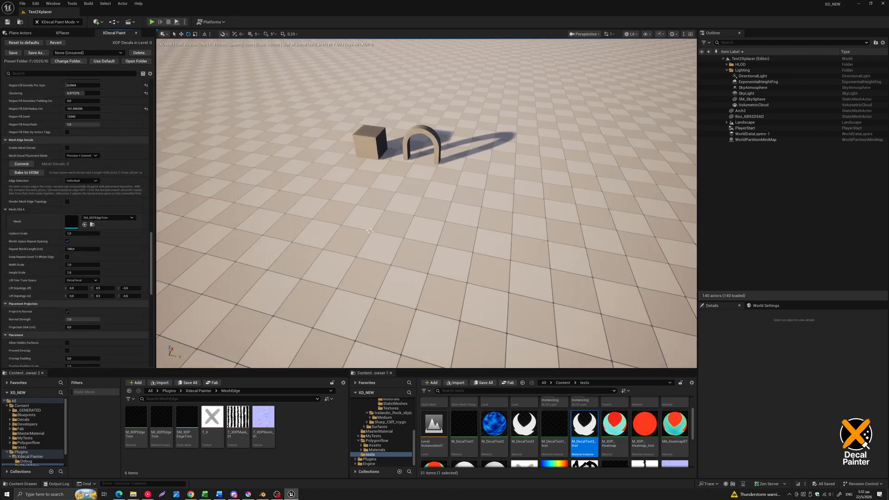
right_click_drag(356, 199, 382, 148)
middle_click_drag(343, 240, 301, 243)
scroll(341, 242, "up", 5)
right_click_drag(332, 237, 324, 225)
scroll(324, 265, "down", 4)
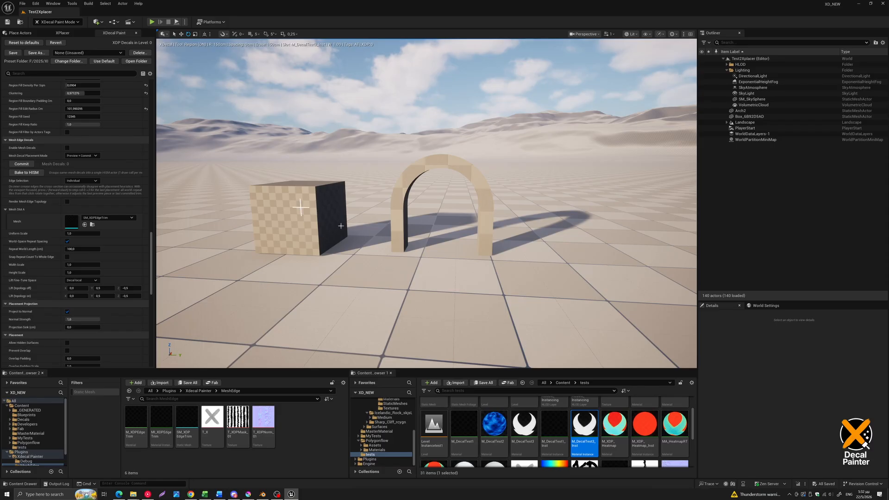
mouse_move(351, 236)
right_mouse_down()
mouse_move(342, 234)
mouse_move(345, 245)
right_mouse_up()
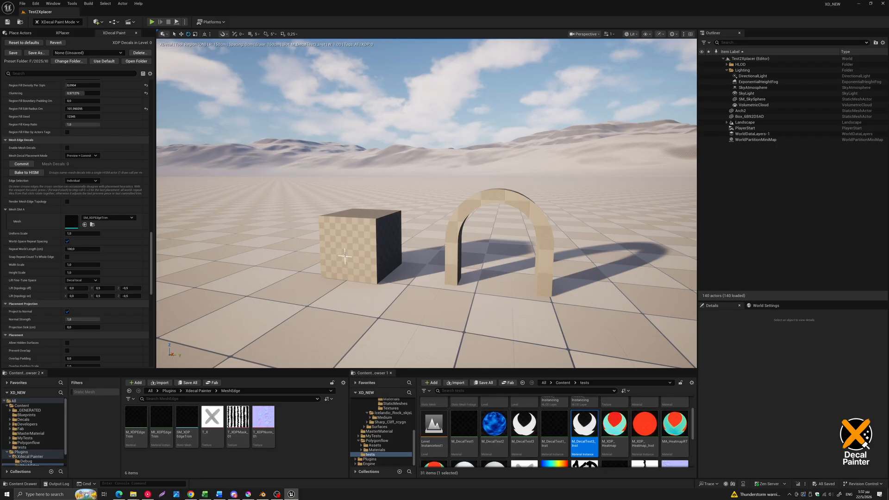
scroll(340, 254, "up", 5)
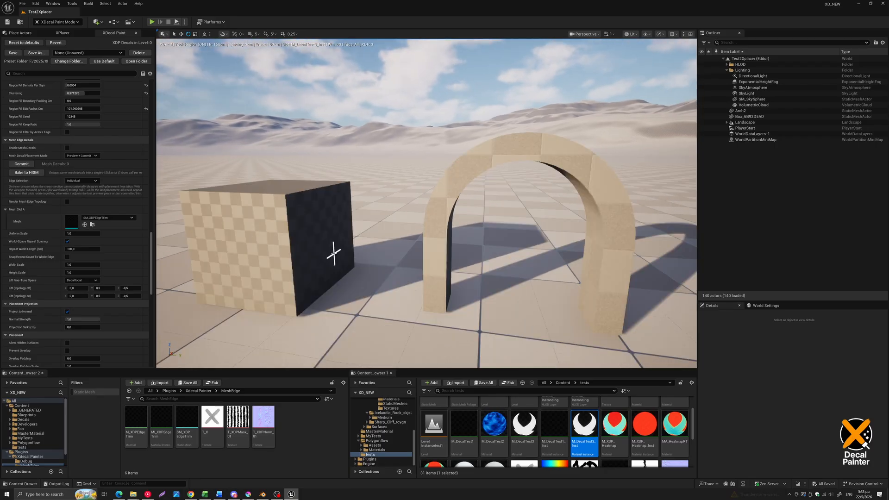
middle_click_drag(335, 254, 378, 231)
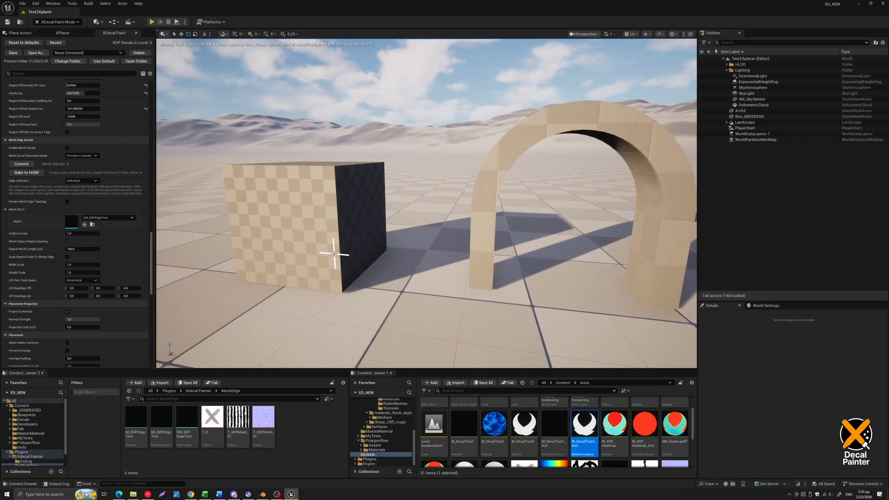
Enable mesh decals in the Mesh Edge Decals settings so that mesh edges can be targeted.
left_click_drag(152, 246, 154, 162)
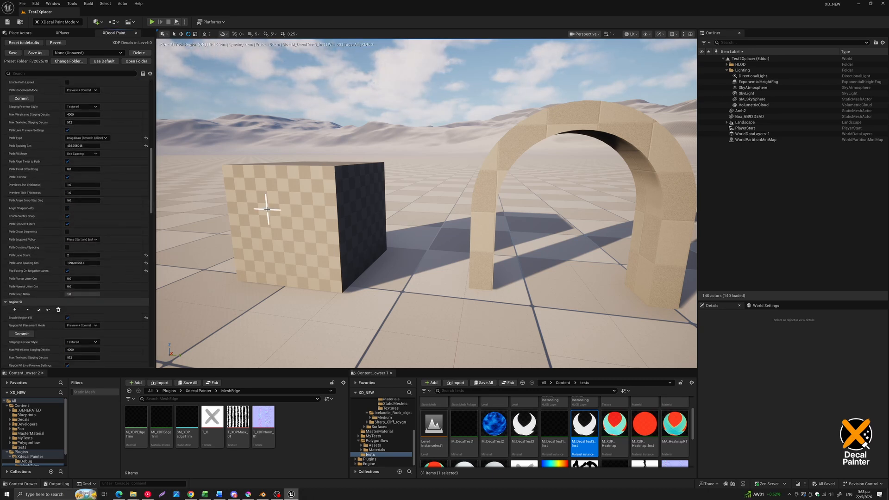
scroll(37, 303, "down", 10)
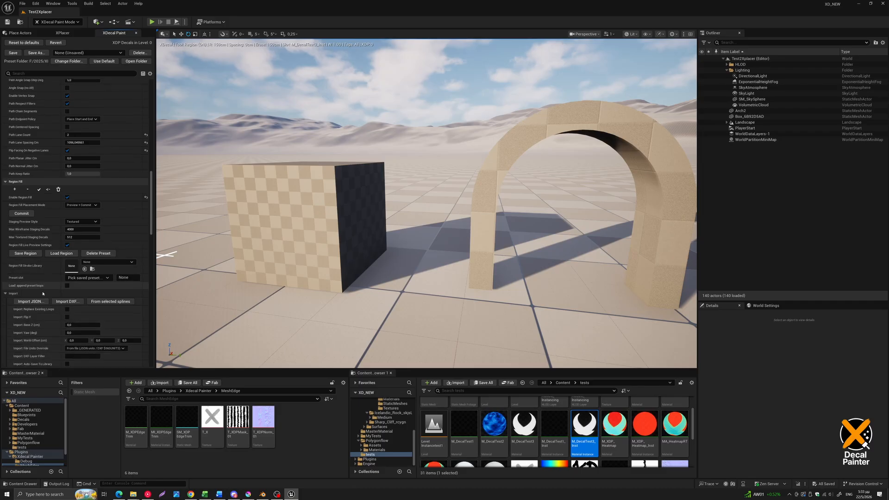
scroll(31, 258, "down", 5)
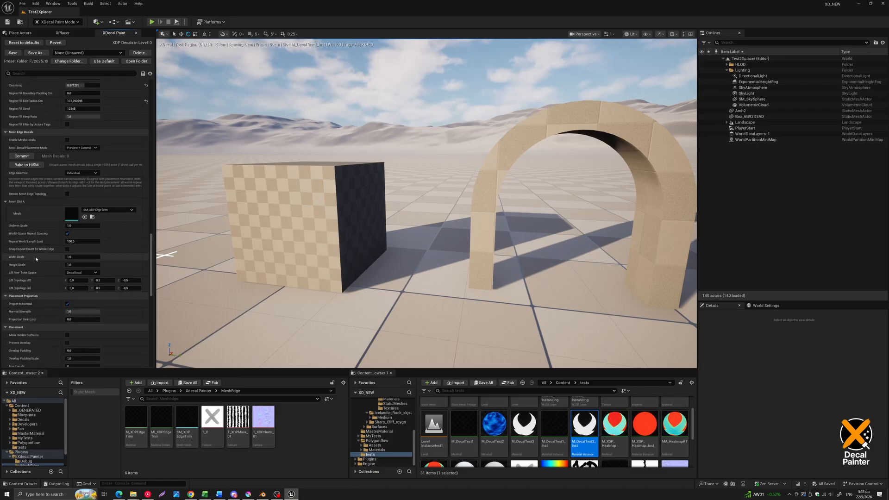
scroll(341, 221, "up", 3)
middle_click_drag(341, 222, 350, 222)
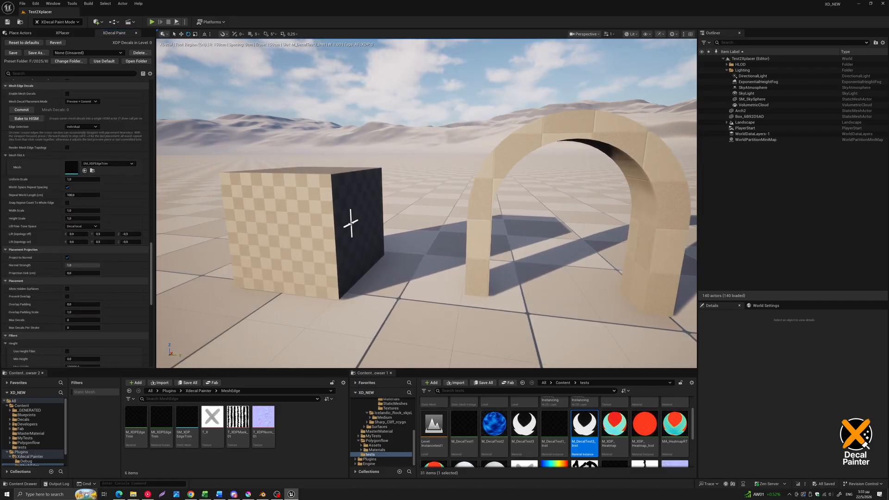
key("m")
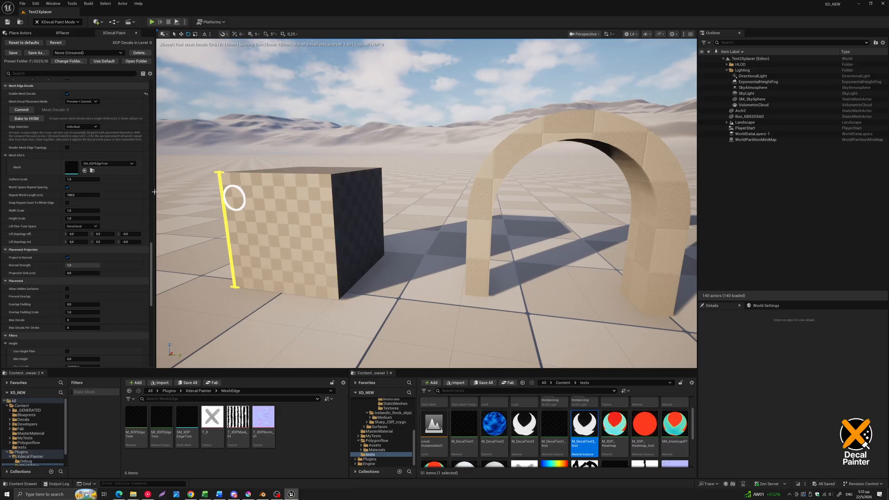
Examine the mesh decal placement modes and the Individual, Chain and Loop edge selection options.
scroll(84, 131, "up", 2)
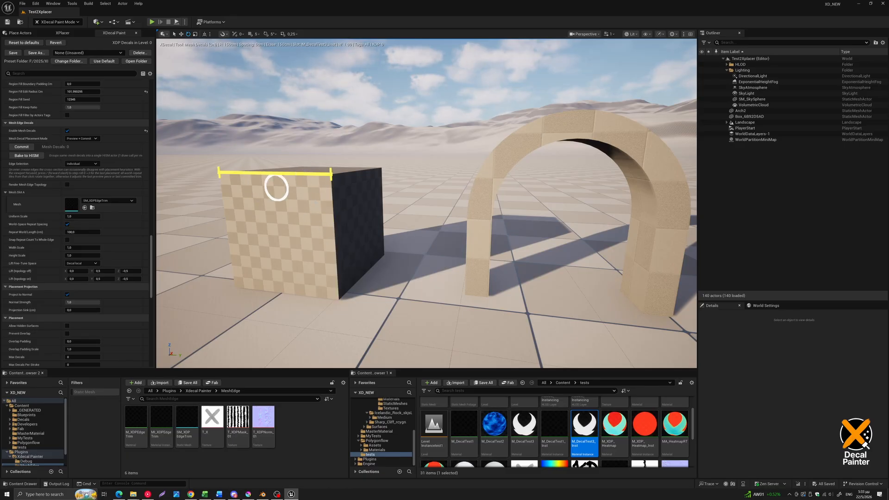
mouse_move(303, 225)
middle_mouse_down()
mouse_move(253, 197)
mouse_move(340, 236)
mouse_move(327, 262)
mouse_move(259, 208)
middle_mouse_up()
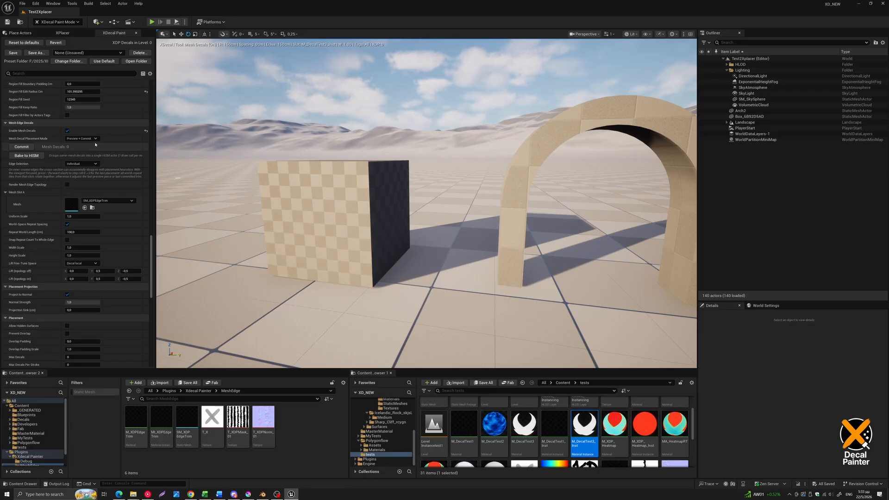
left_click(83, 138)
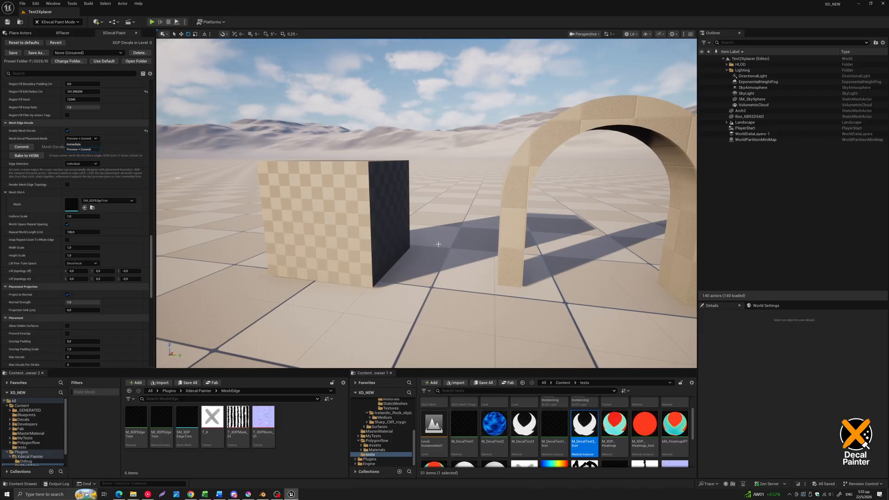
middle_click_drag(438, 244, 463, 247)
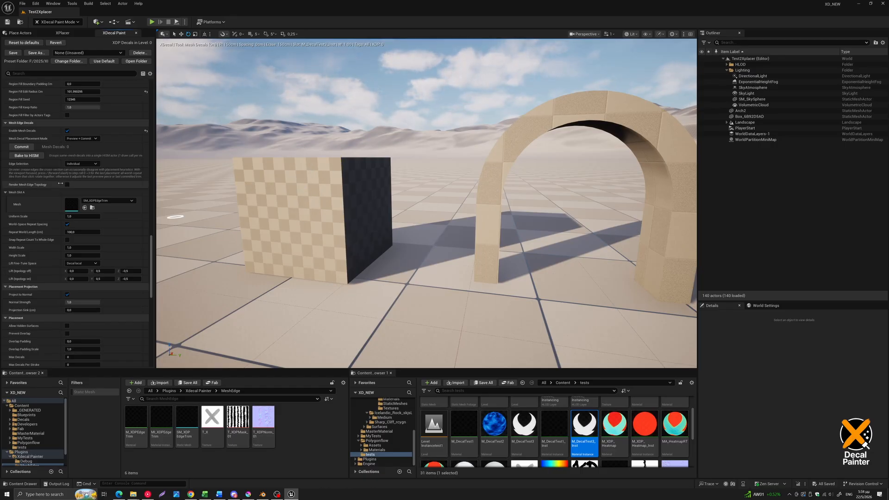
left_click(81, 164)
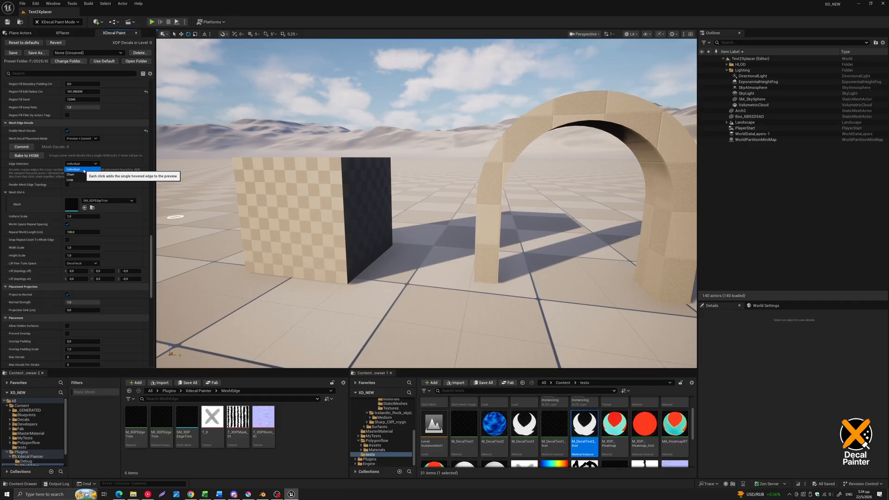
middle_click_drag(177, 179, 161, 173)
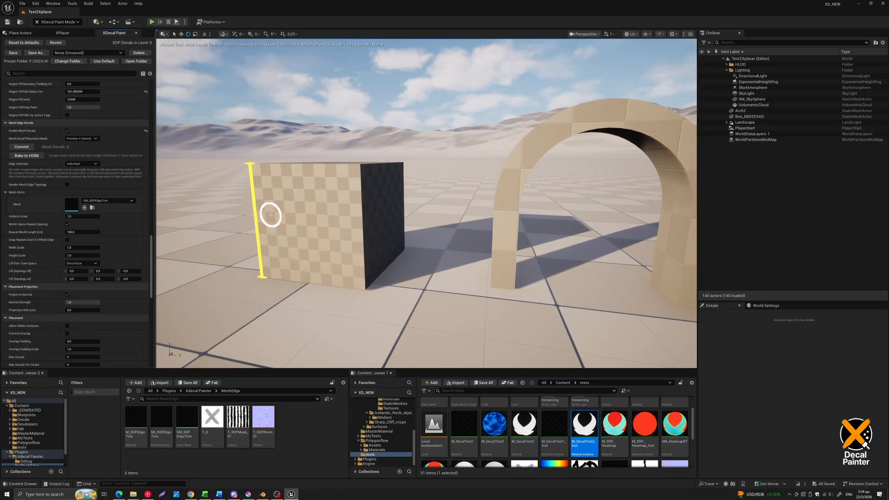
scroll(271, 216, "up", 5)
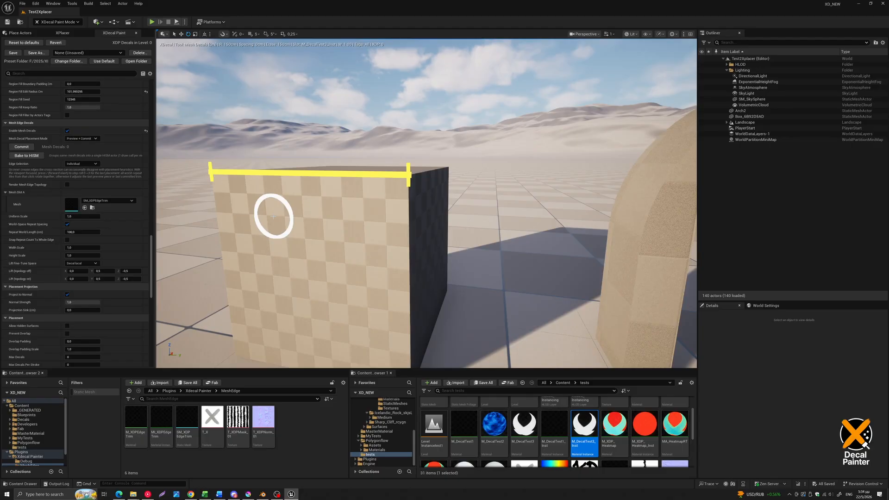
Open the MI_XDPEdgeTrim material instance, place its editor clear of the cube, and inspect the T_XDPNorm_01 texture.
left_click(163, 423)
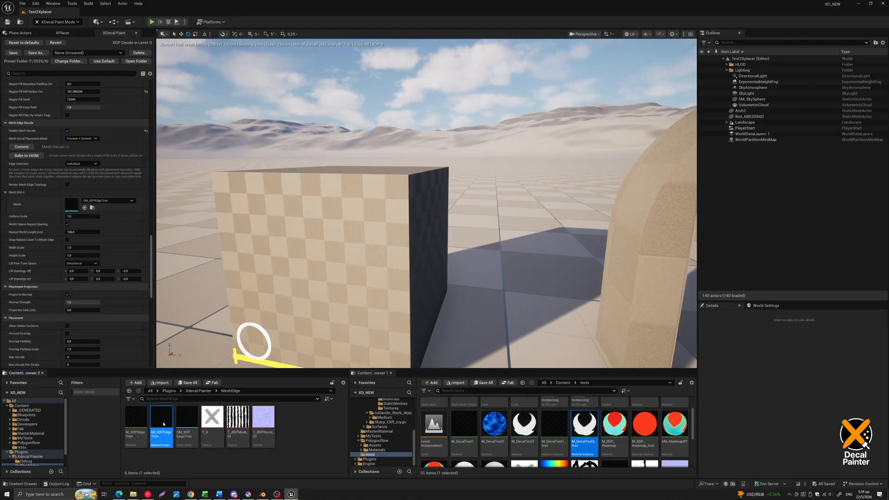
double_click(163, 422)
left_click_drag(335, 37, 663, 36)
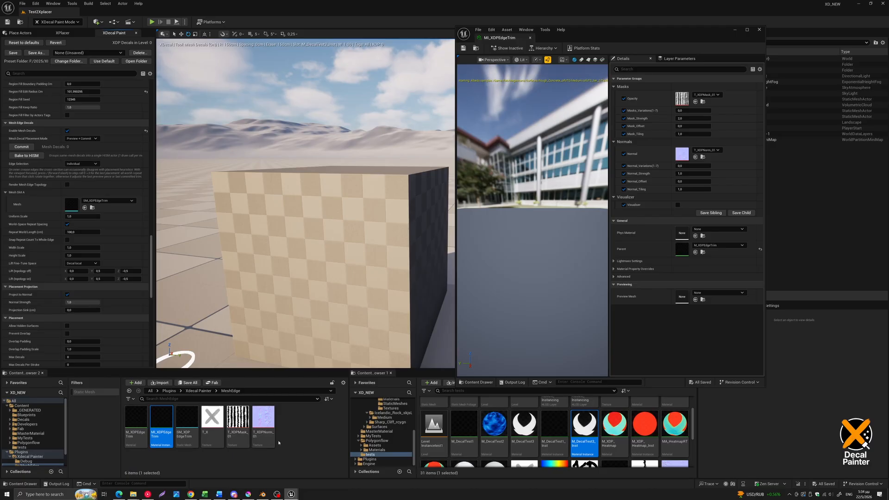
mouse_move(260, 422)
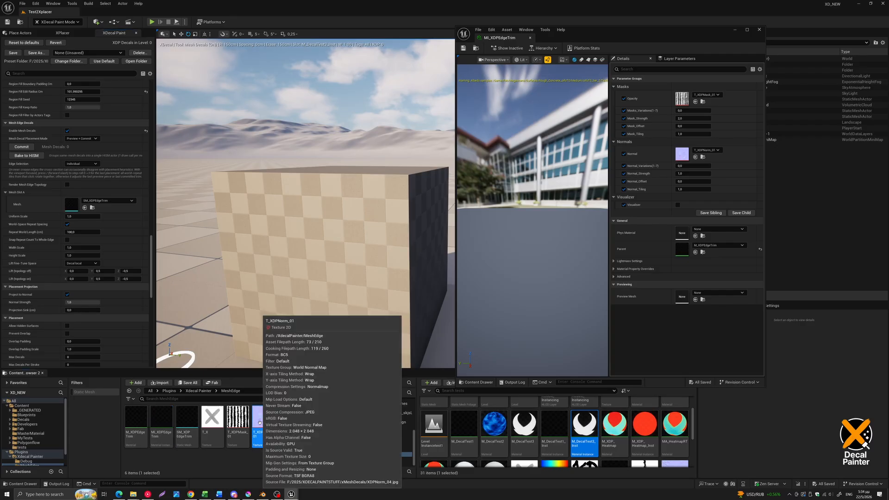
left_click(259, 422)
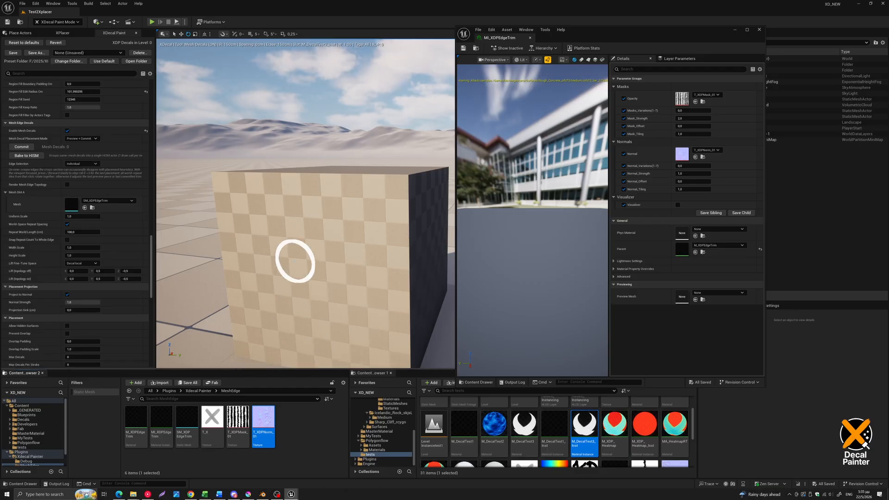
Enable the Visualizer parameter in the MI_XDPEdgeTrim material instance.
right_click_drag(295, 261, 297, 274)
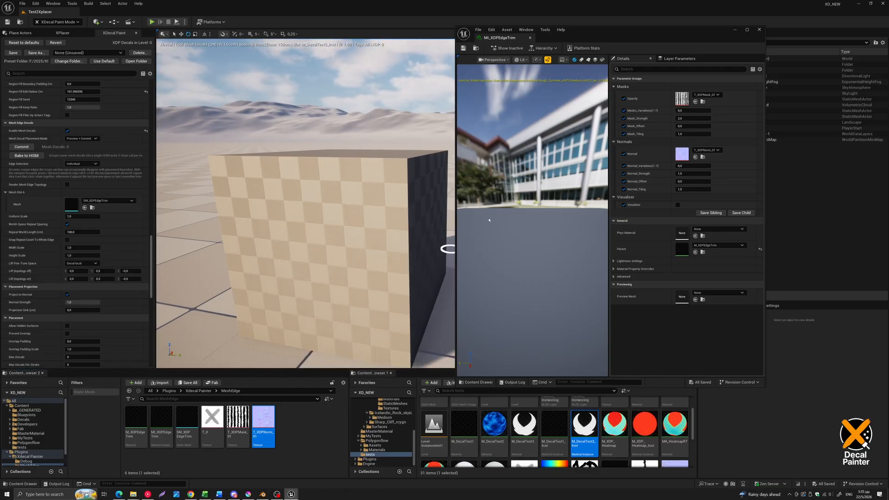
left_click(678, 205)
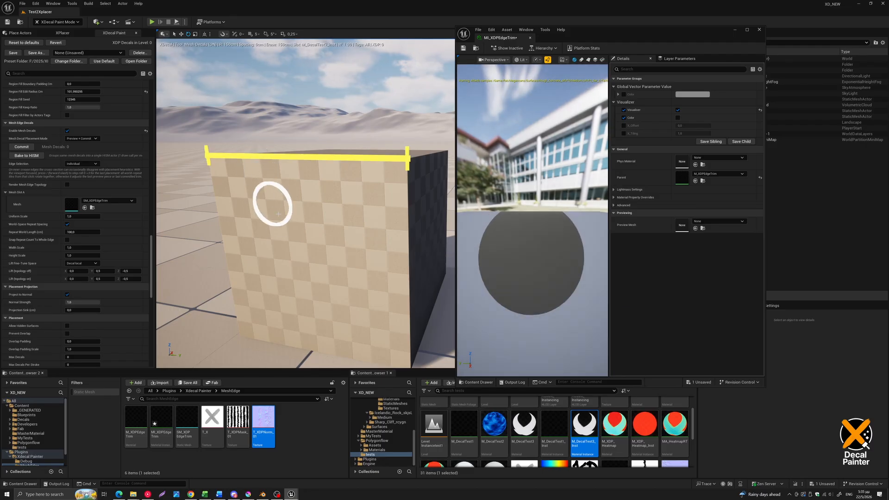
right_click_drag(285, 219, 285, 220)
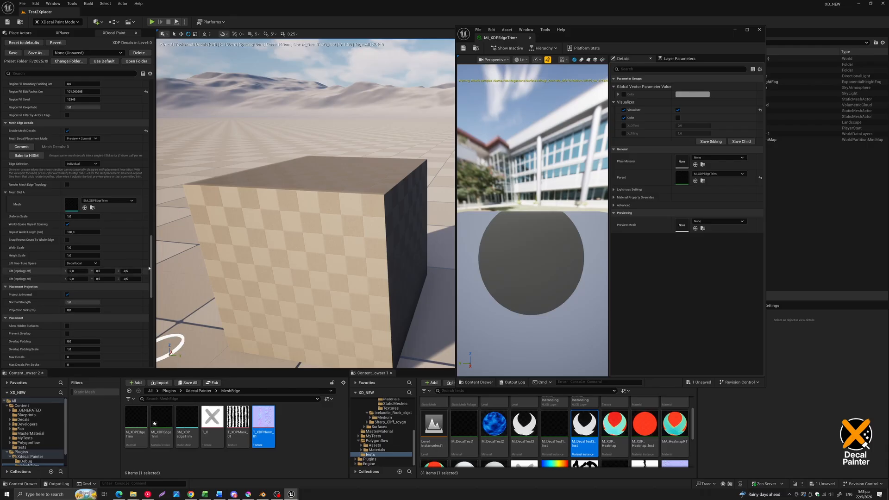
Disable the existing decal material slot and return to the Mesh Edge Decals settings.
left_click_drag(151, 250, 157, 110)
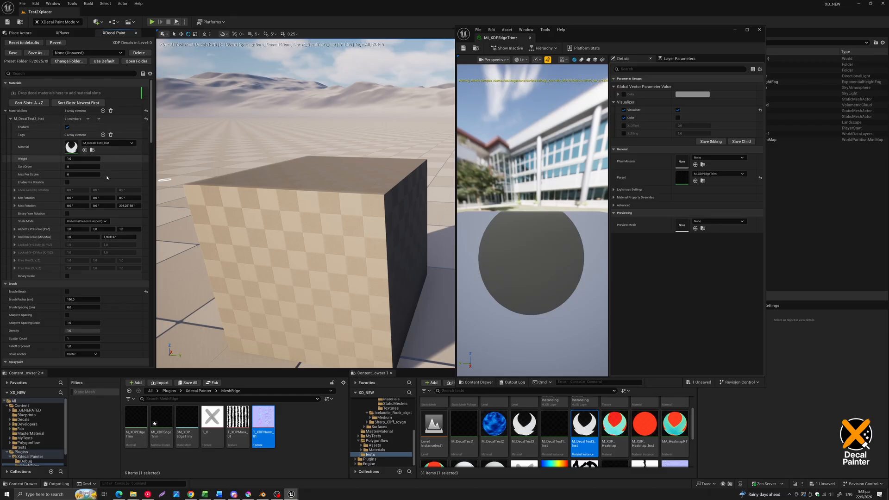
left_click_drag(151, 107, 151, 255)
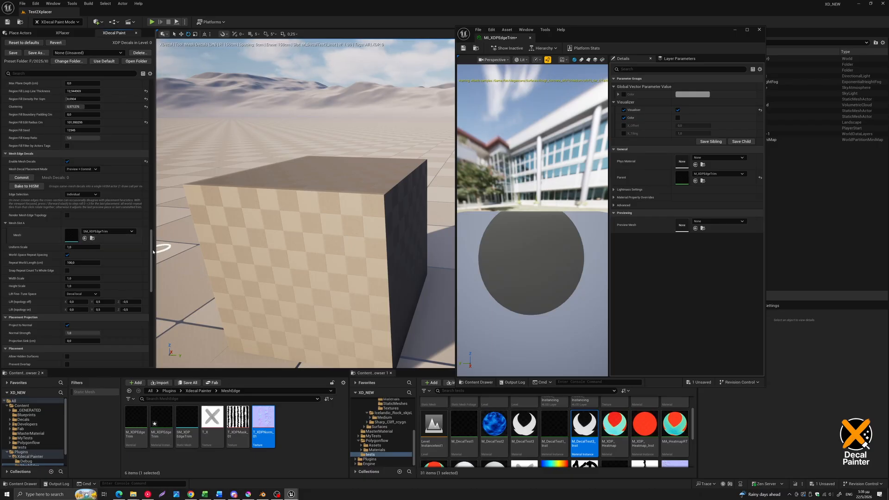
left_click_drag(151, 251, 150, 102)
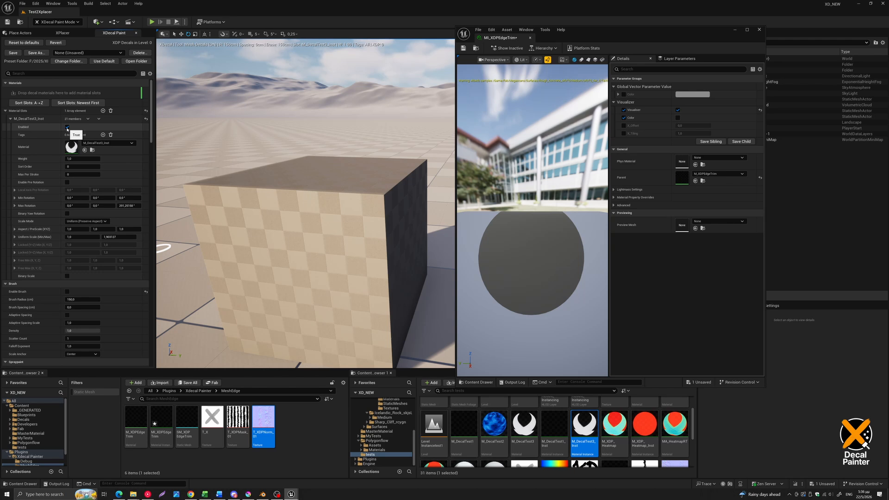
left_click_drag(151, 121, 151, 260)
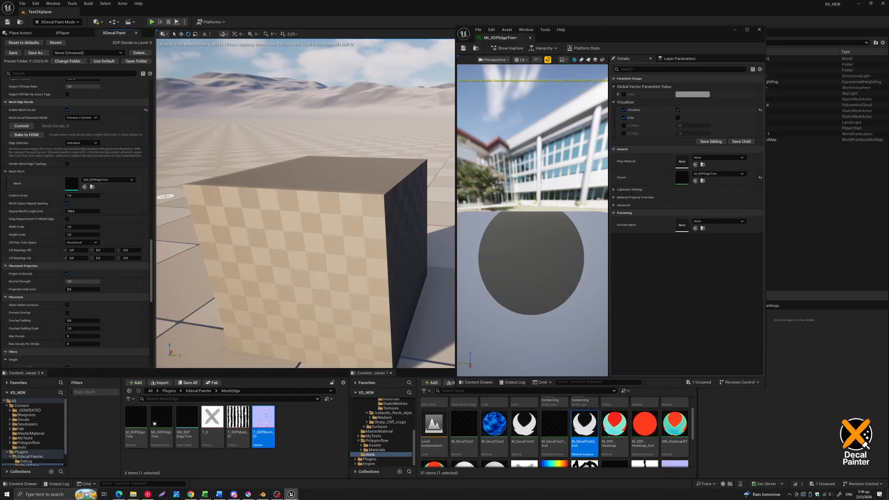
left_click_drag(151, 258, 153, 259)
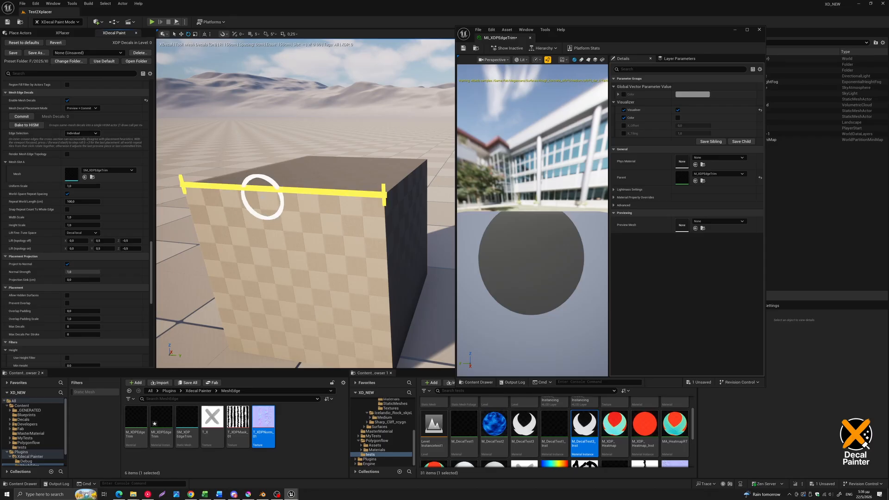
Place a preview edge trim decal along the cube's top front edge.
left_click(265, 191)
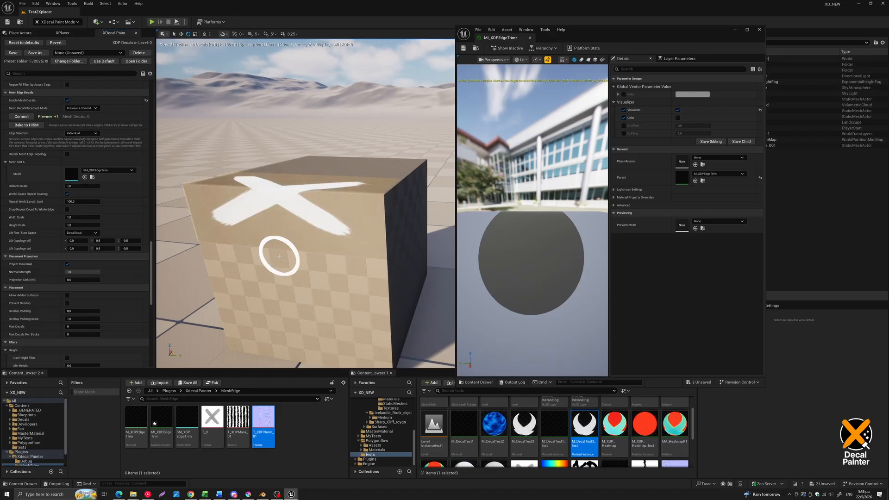
scroll(279, 256, "down", 4)
middle_click_drag(311, 250, 300, 244)
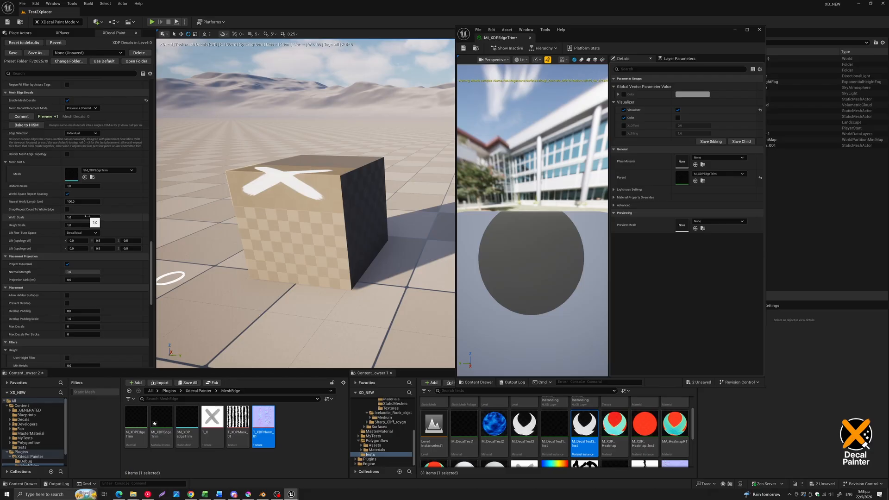
Reduce the edge trim's Repeat World Length to about 31 cm.
mouse_move(82, 201)
left_mouse_down()
mouse_move(67, 201)
mouse_move(75, 201)
left_mouse_up()
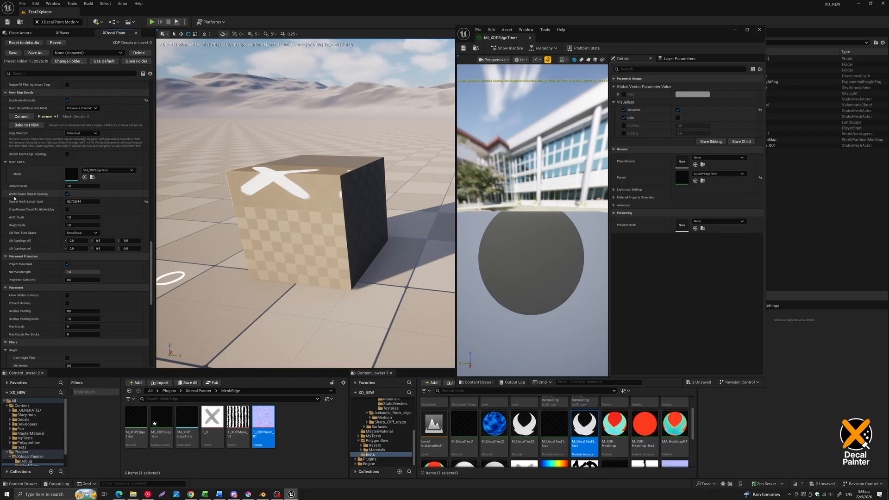
mouse_move(30, 196)
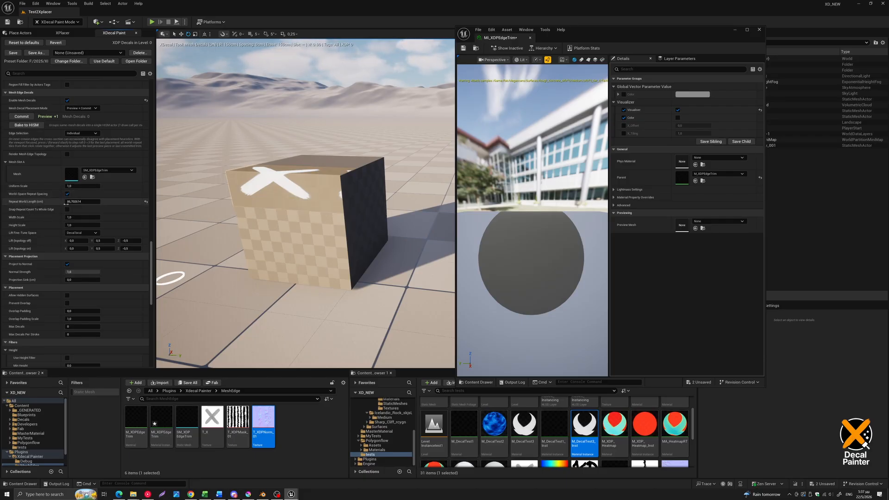
left_click_drag(83, 202, 61, 201)
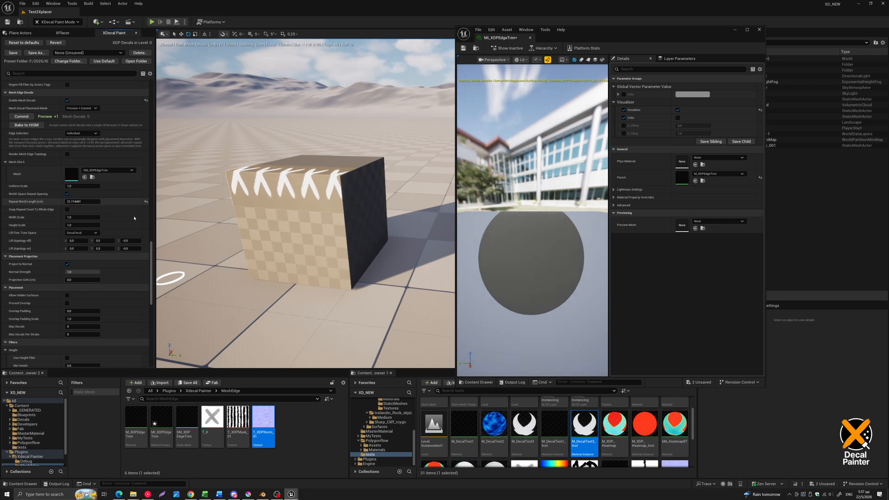
Reduce the edge trim's Uniform Scale to about 0.33.
middle_click_drag(225, 227, 312, 240)
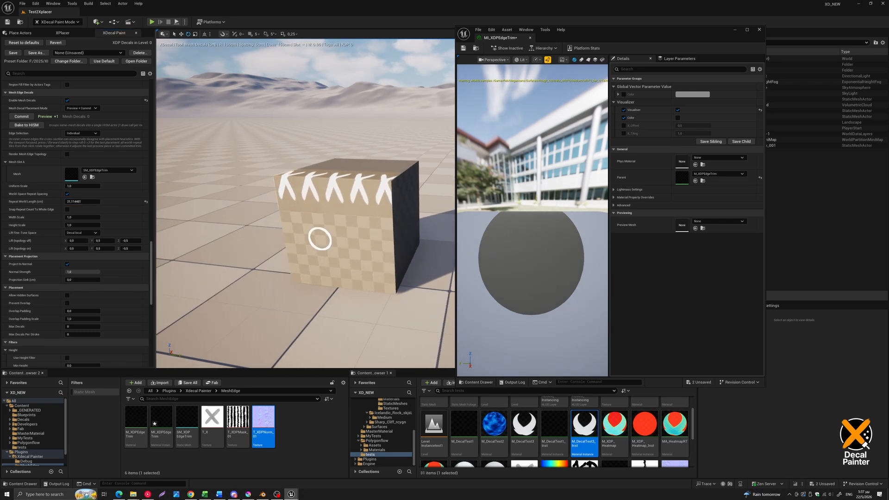
right_click_drag(320, 239, 318, 236)
middle_click_drag(319, 237, 312, 238)
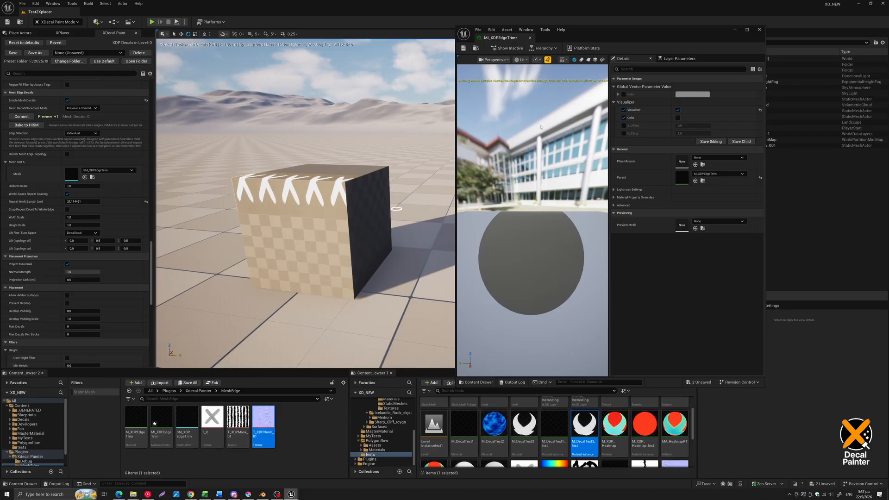
left_click_drag(632, 34, 652, 50)
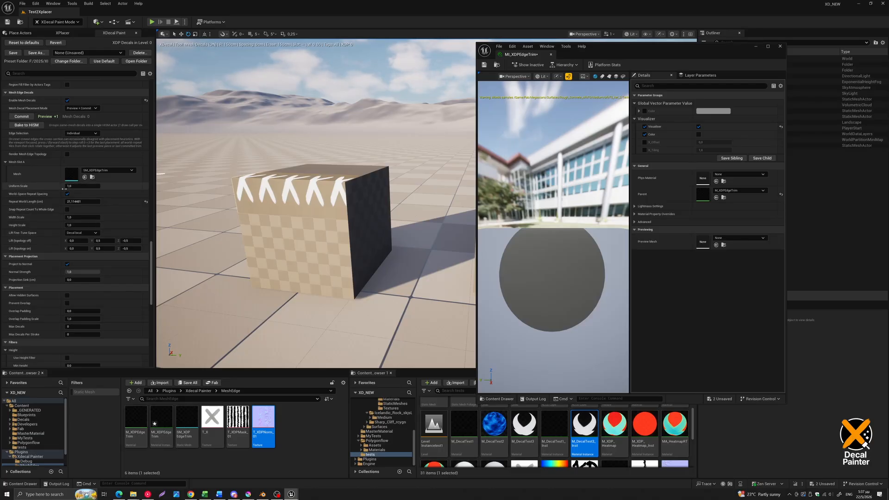
left_click_drag(85, 185, 75, 186)
Place individual preview trims along the cube's remaining front-face edges and the top and bottom edges of its dark side face.
left_click(353, 232)
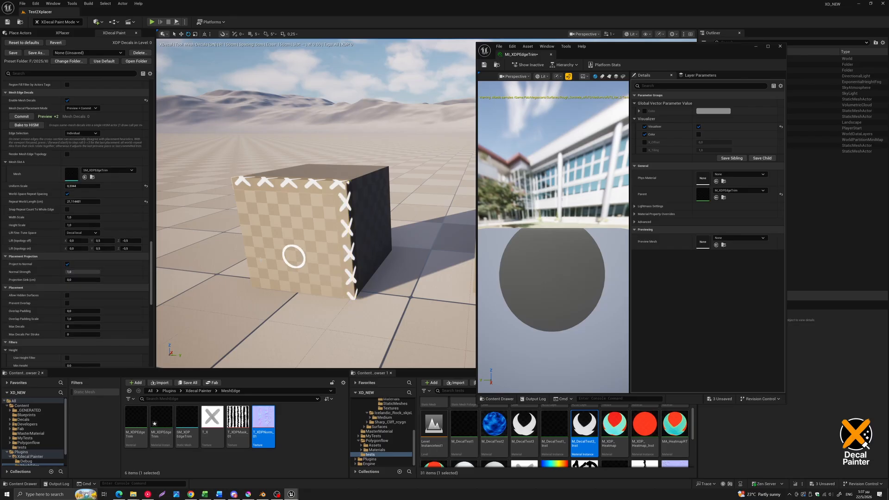
left_click(248, 248)
left_click(301, 283)
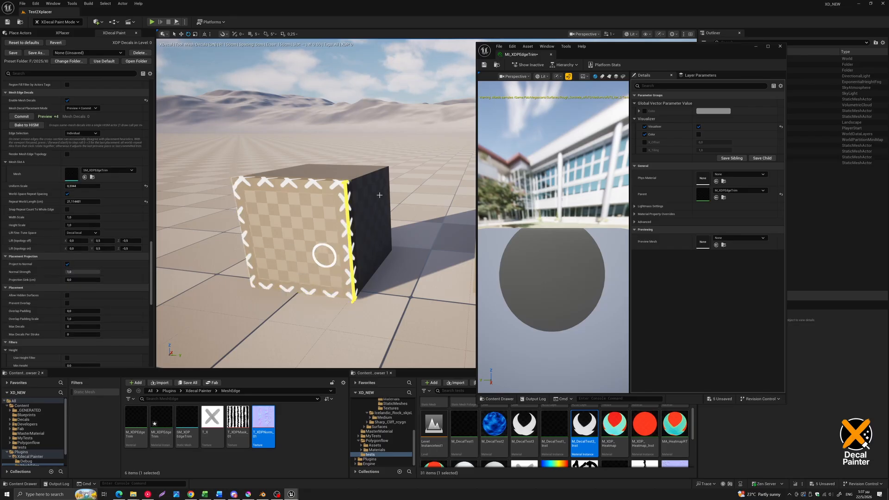
left_click(372, 181)
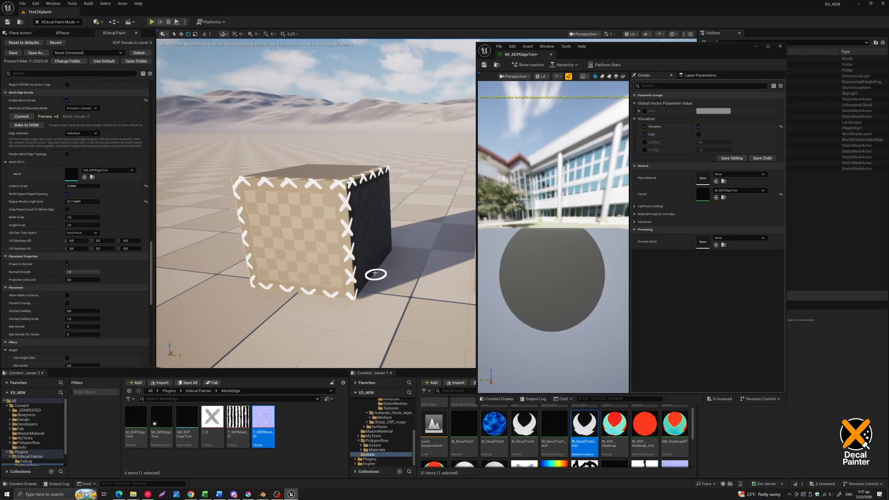
left_click(373, 271)
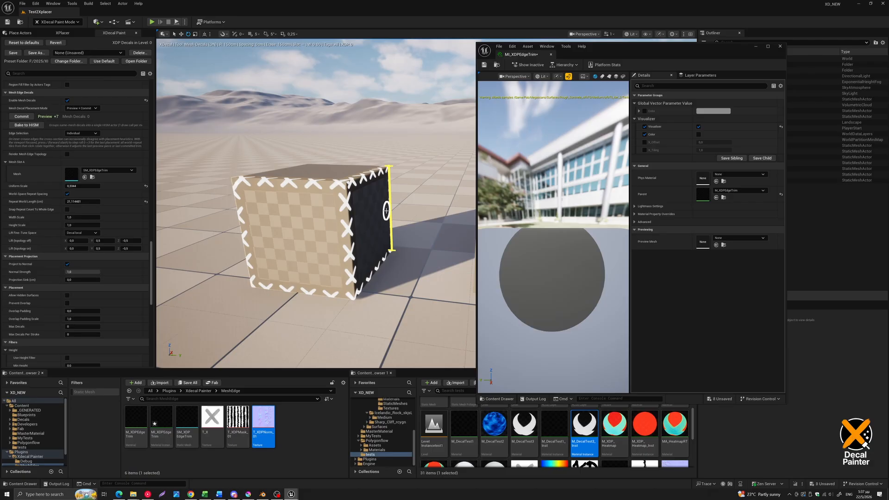
Clear all preview edge trims from the cube.
key("q")
mouse_move(301, 238)
right_mouse_down()
mouse_move(298, 230)
mouse_move(297, 248)
mouse_move(297, 232)
right_mouse_up()
key("e")
key("w")
key("s")
key("a")
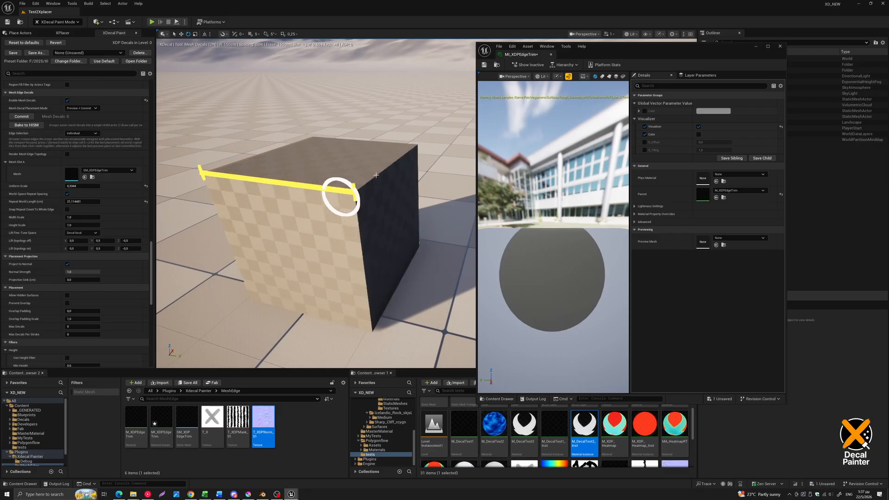
Set Edge Selection to Loop and place preview trim loops around the cube's faces until all its edges are covered.
left_click(80, 134)
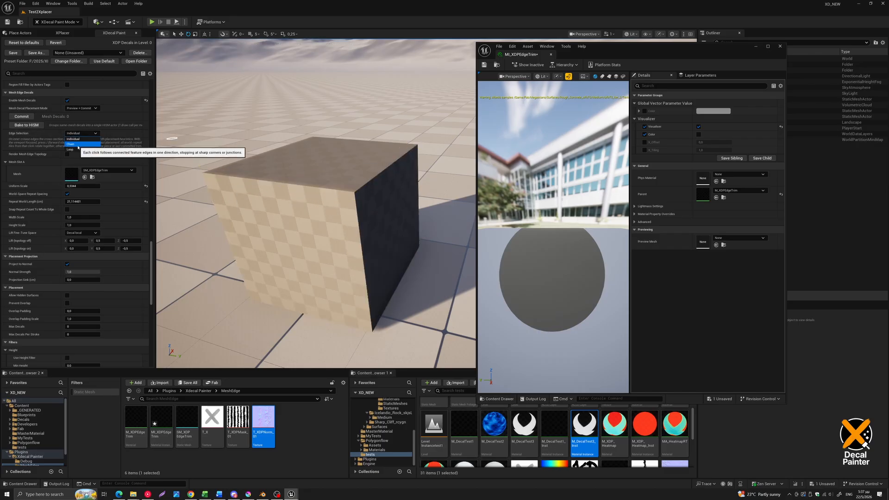
left_click(70, 149)
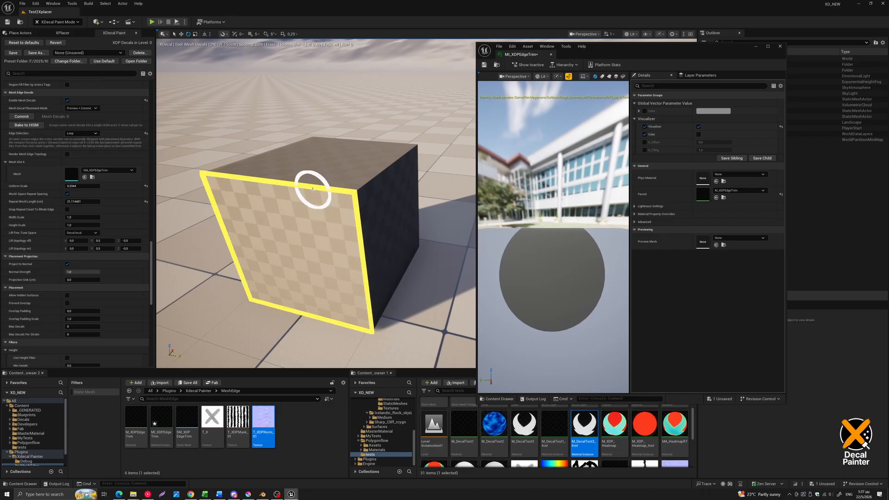
left_click_drag(615, 48, 641, 47)
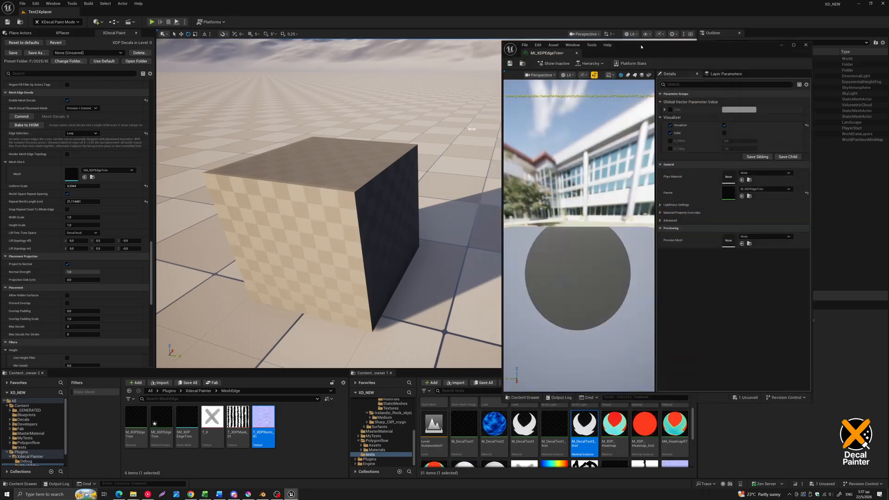
right_click_drag(345, 194, 335, 194)
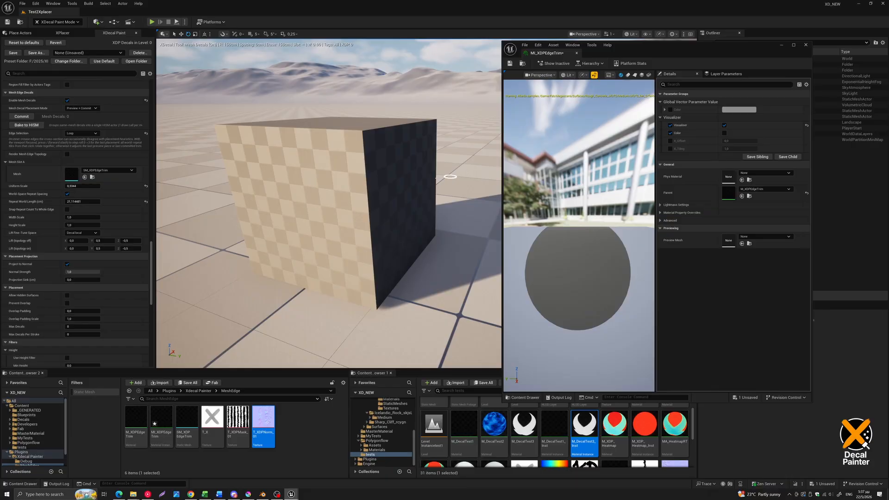
middle_click_drag(327, 179, 326, 180)
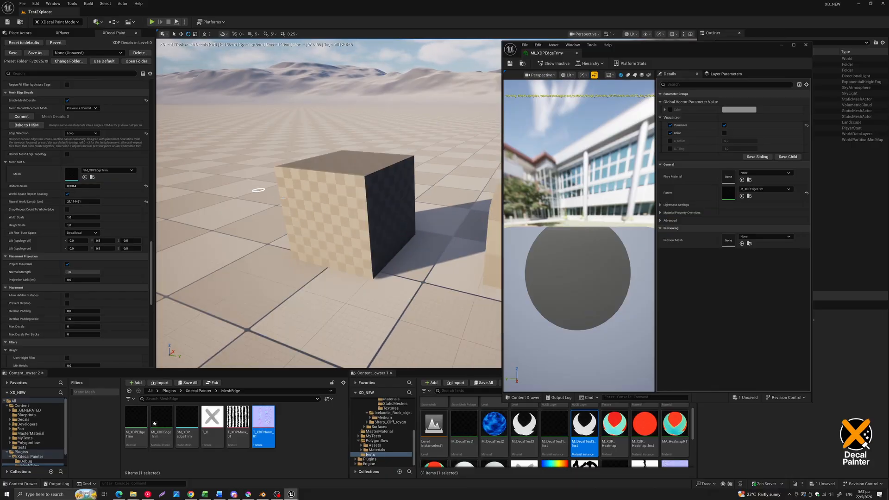
left_click(308, 158)
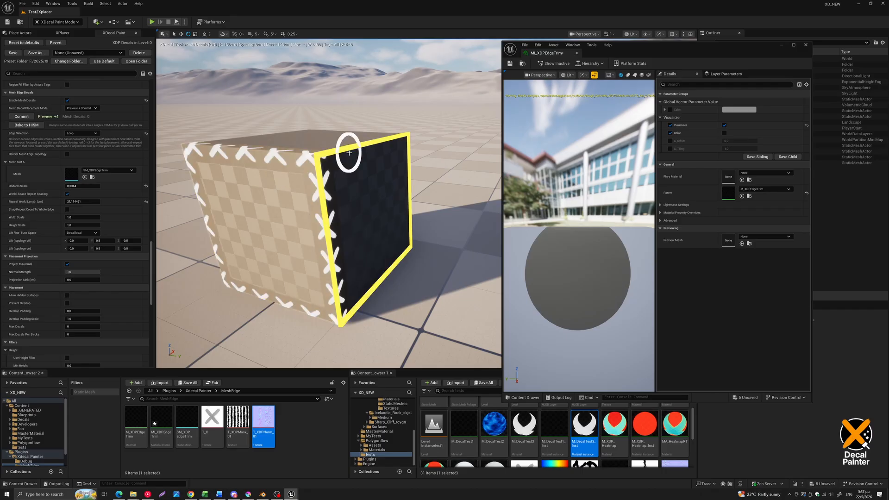
left_click(273, 137)
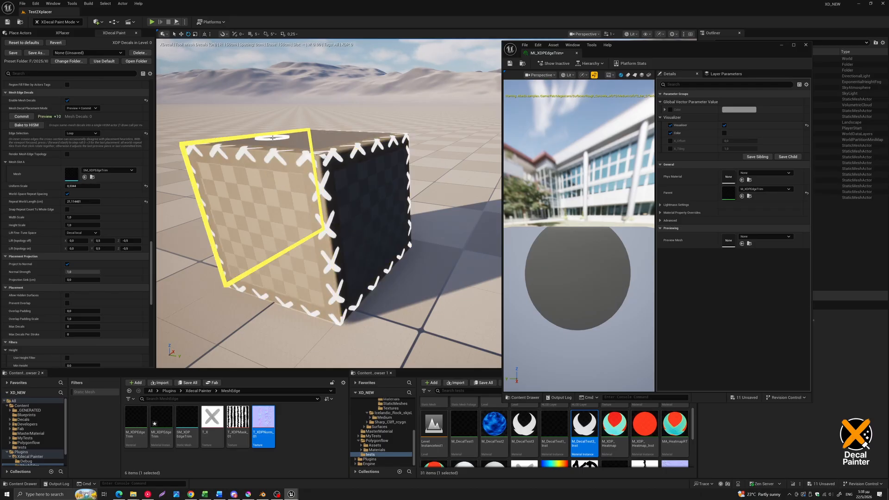
mouse_move(329, 174)
right_mouse_down()
mouse_move(314, 173)
mouse_move(329, 198)
mouse_move(352, 197)
mouse_move(323, 191)
mouse_move(367, 202)
mouse_move(353, 195)
right_mouse_up()
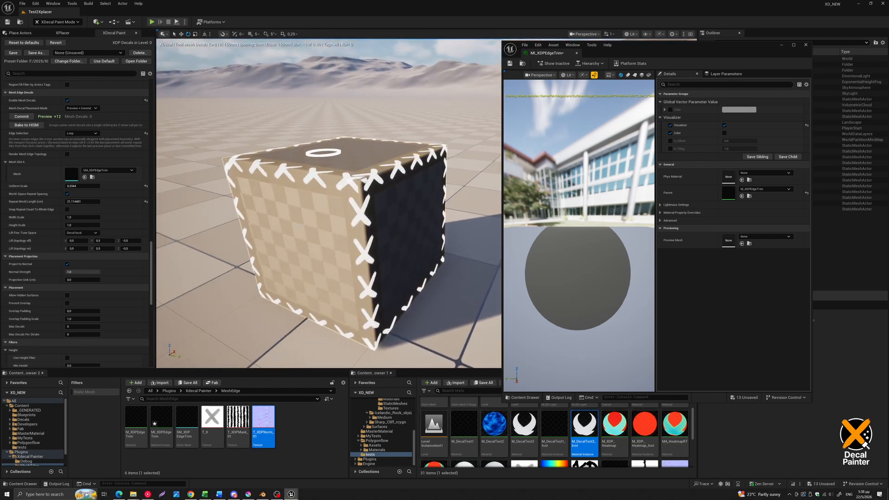
Set Edge Selection to Chain and minimise the MI_XDPEdgeTrim material instance window.
left_click_drag(706, 49, 622, 31)
mouse_move(300, 174)
right_mouse_down()
mouse_move(284, 174)
mouse_move(268, 192)
right_mouse_up()
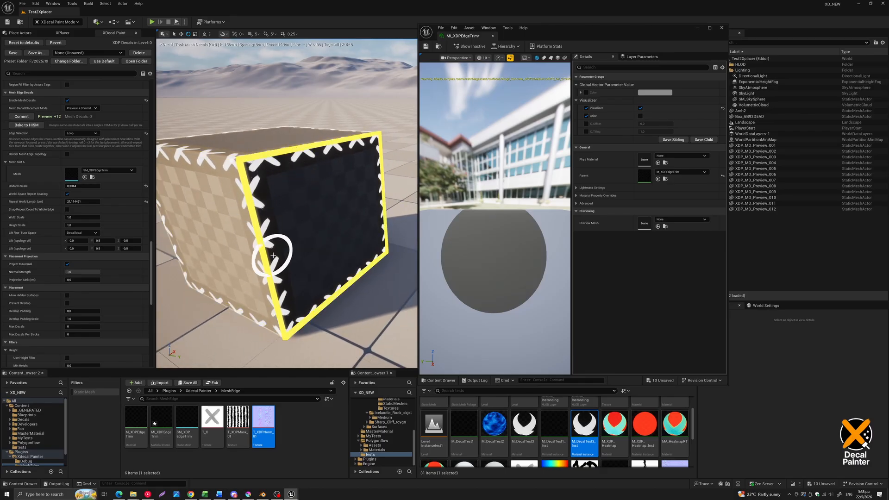
left_click_drag(642, 31, 619, 21)
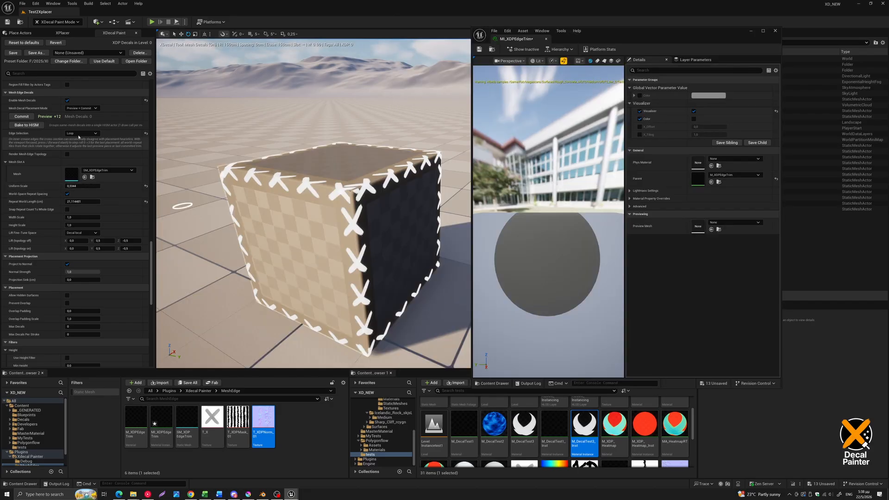
left_click(82, 134)
left_click(76, 144)
left_click_drag(746, 39, 479, 49)
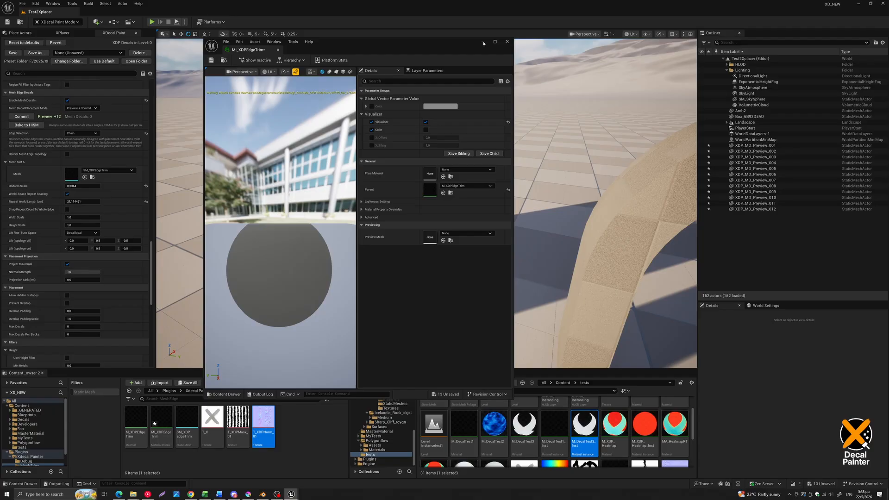
left_click(483, 42)
Place a chained preview trim along the outer front edge of the arch.
scroll(391, 434, "up", 3)
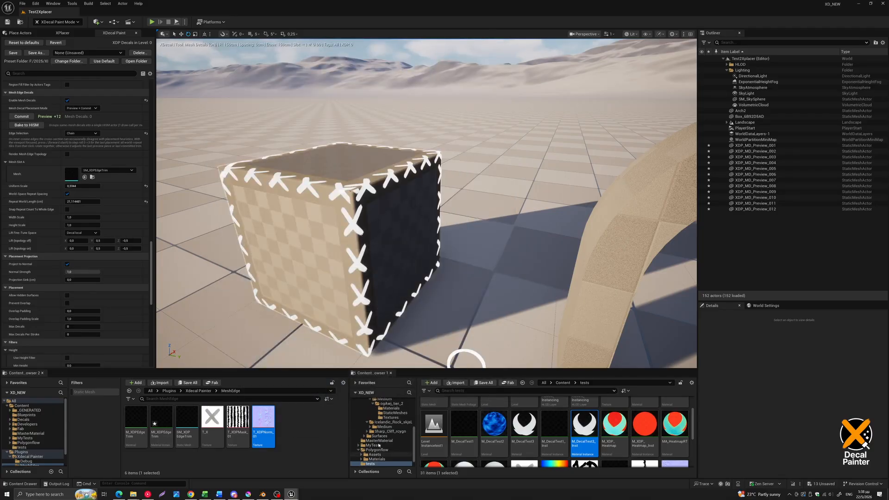
middle_click_drag(635, 179, 543, 175)
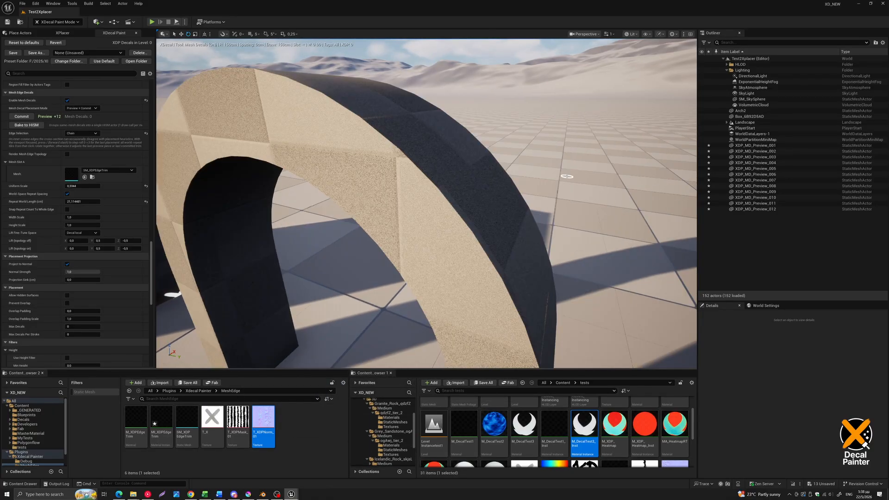
scroll(567, 176, "down", 5)
right_click_drag(377, 207, 411, 196)
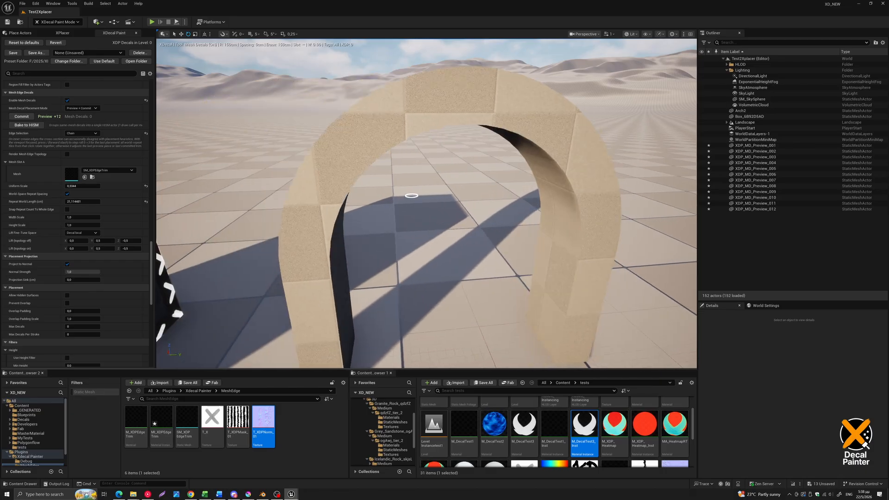
scroll(411, 196, "down", 5)
left_click(349, 228)
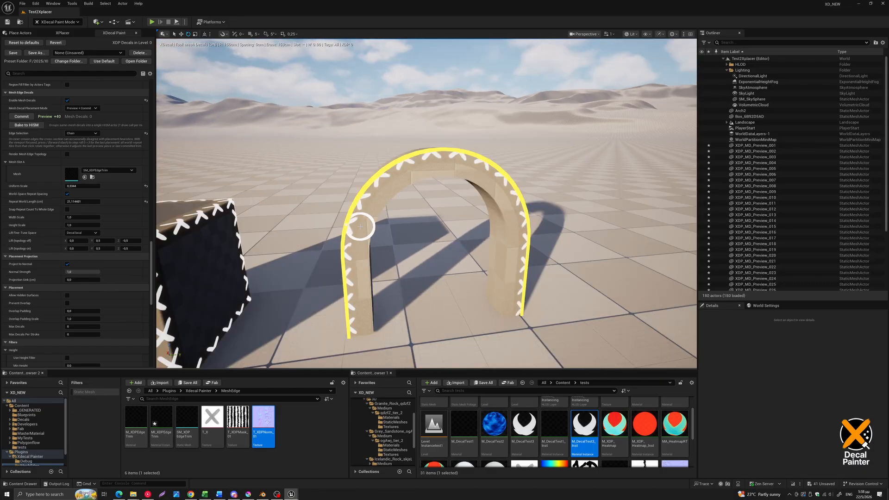
Reduce the Repeat World Length to about 12.9 cm and set Edge Selection to Individual.
mouse_move(410, 240)
right_mouse_down()
mouse_move(415, 233)
mouse_move(395, 239)
mouse_move(397, 248)
mouse_move(397, 234)
right_mouse_up()
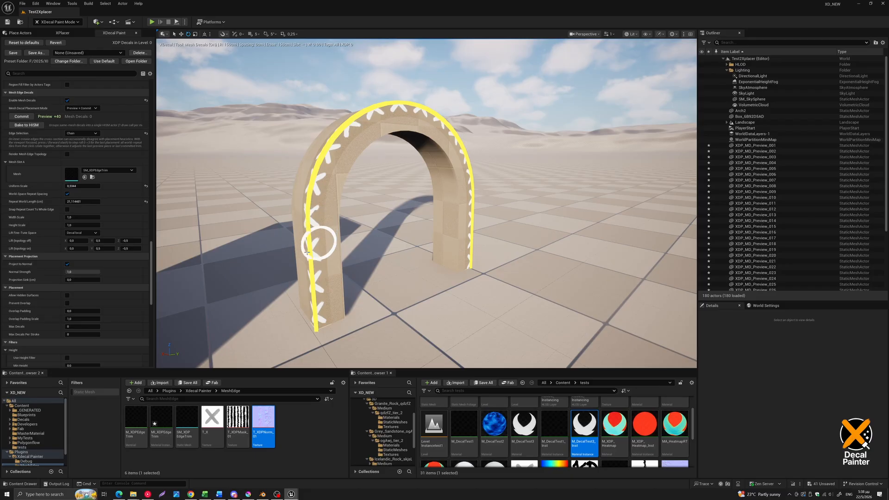
left_click_drag(74, 201, 34, 201)
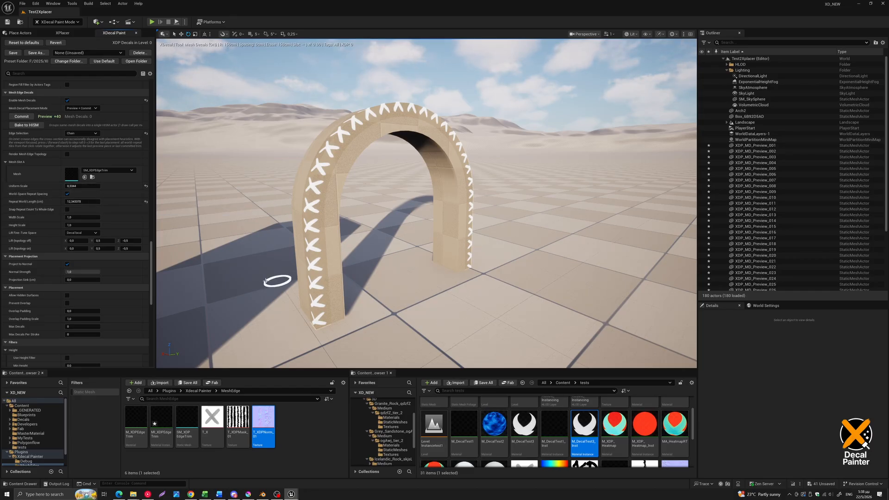
left_click(74, 135)
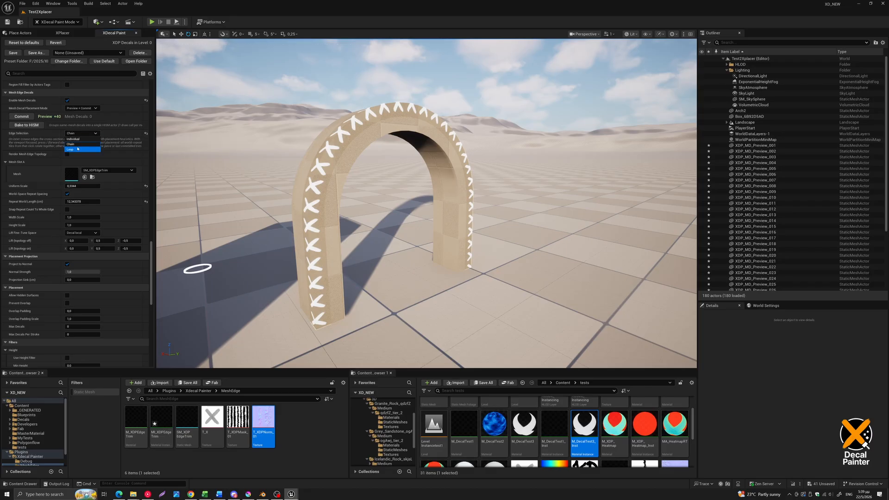
left_click(73, 139)
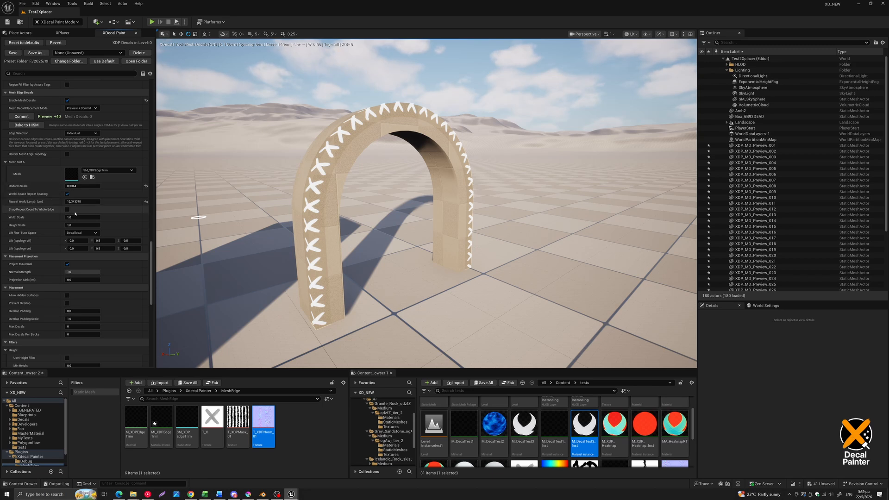
Enable Snap Repeat Count To Whole Edge and check the trim at the foot of the arch.
right_click_drag(361, 245, 337, 236)
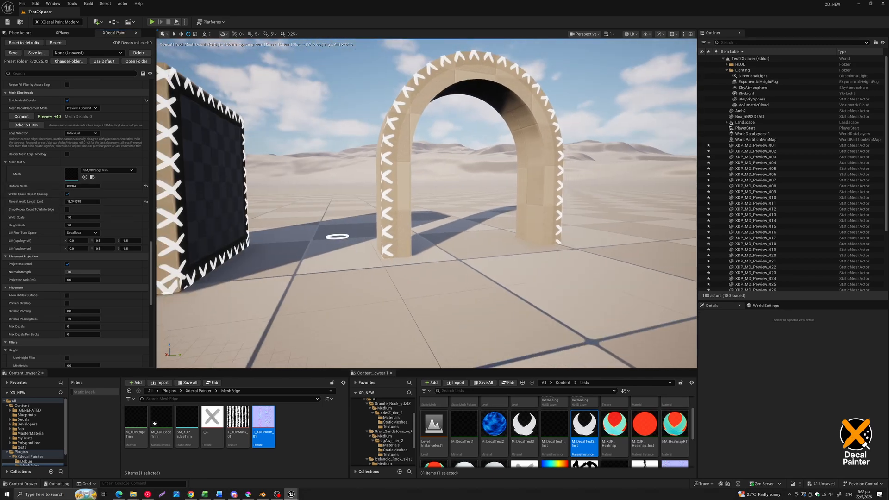
middle_click_drag(375, 242, 344, 249)
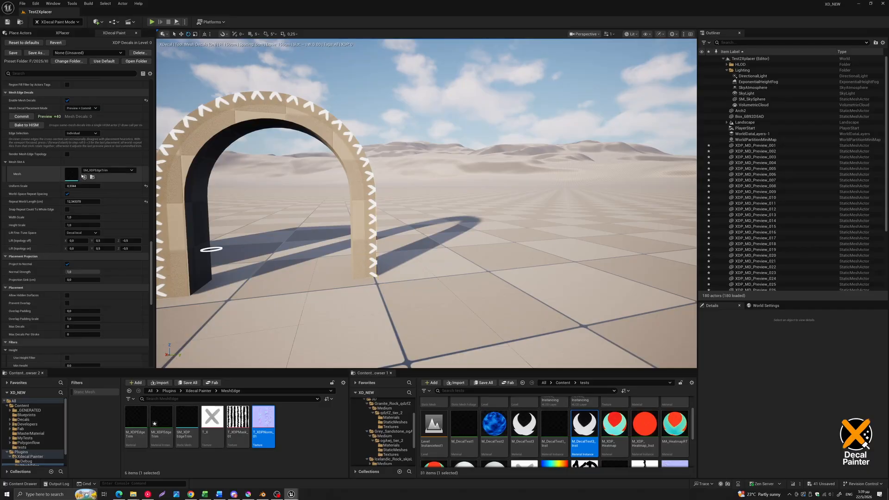
right_click_drag(295, 269, 417, 260)
scroll(416, 260, "up", 3)
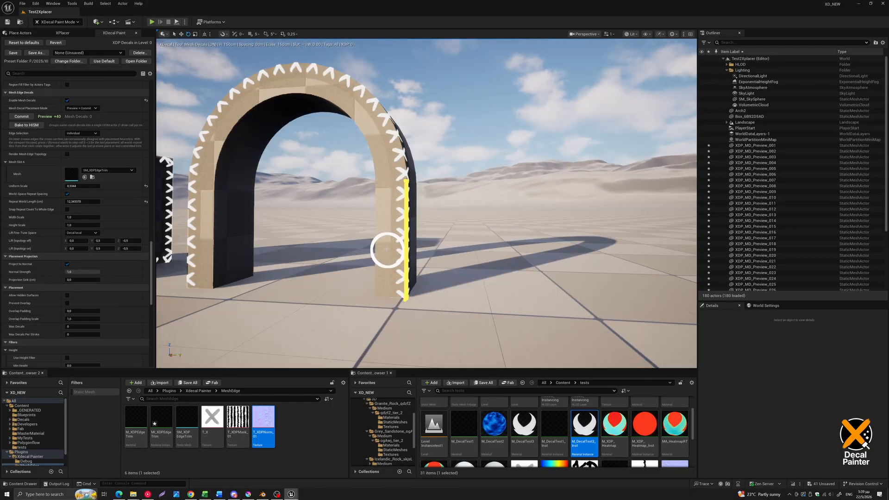
scroll(380, 252, "up", 1)
scroll(370, 256, "down", 1)
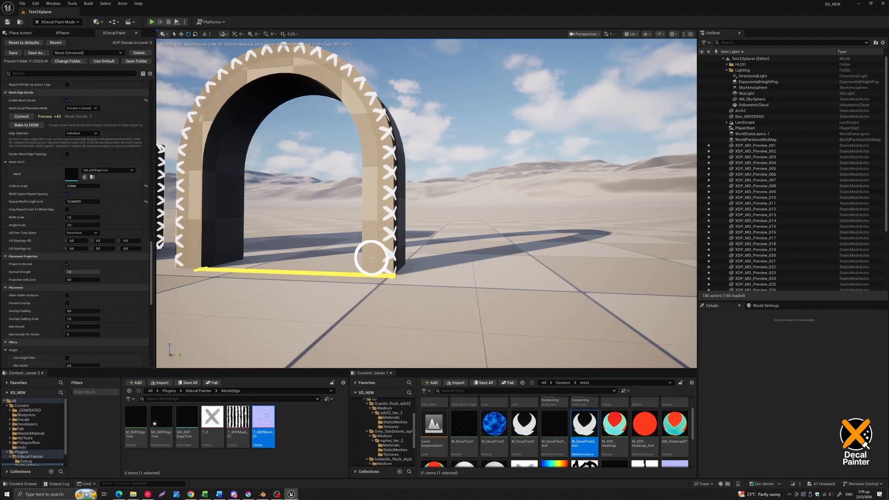
scroll(371, 257, "up", 3)
scroll(373, 258, "up", 2)
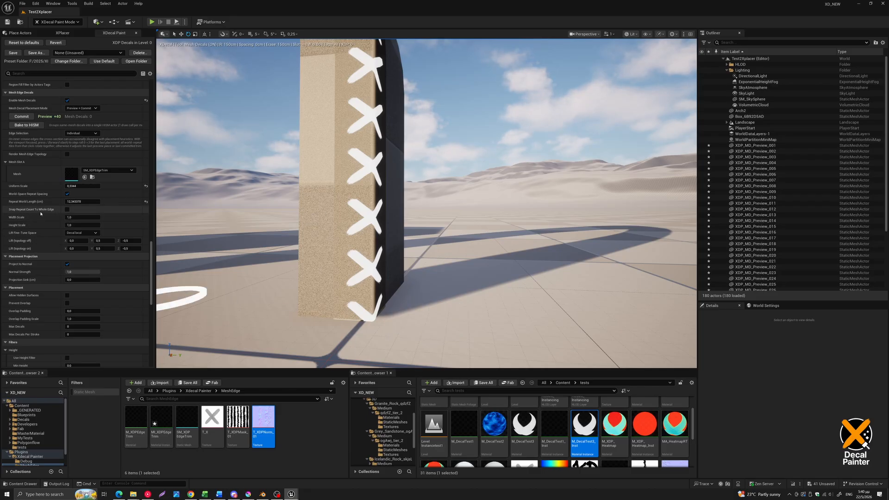
left_click(68, 210)
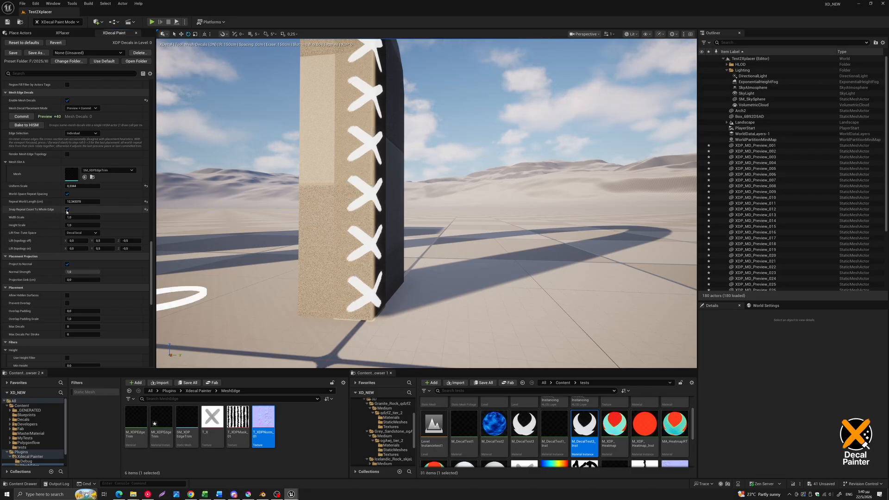
middle_click_drag(416, 272, 416, 272)
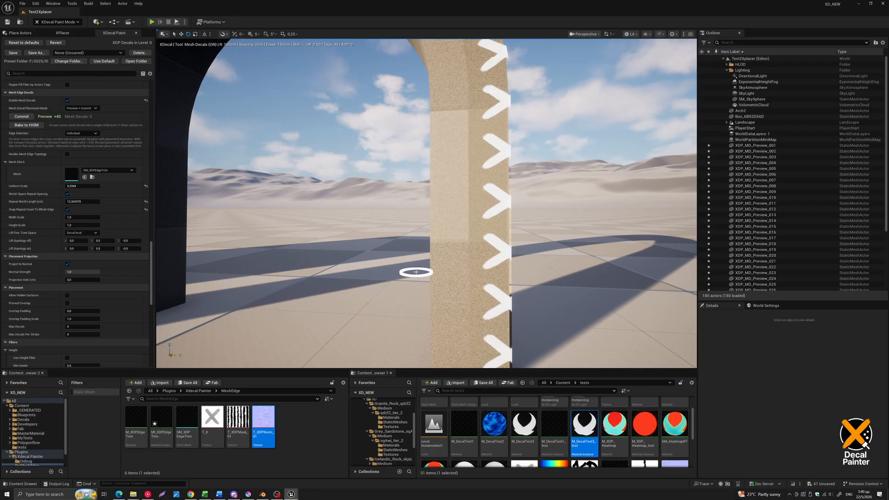
scroll(416, 272, "down", 5)
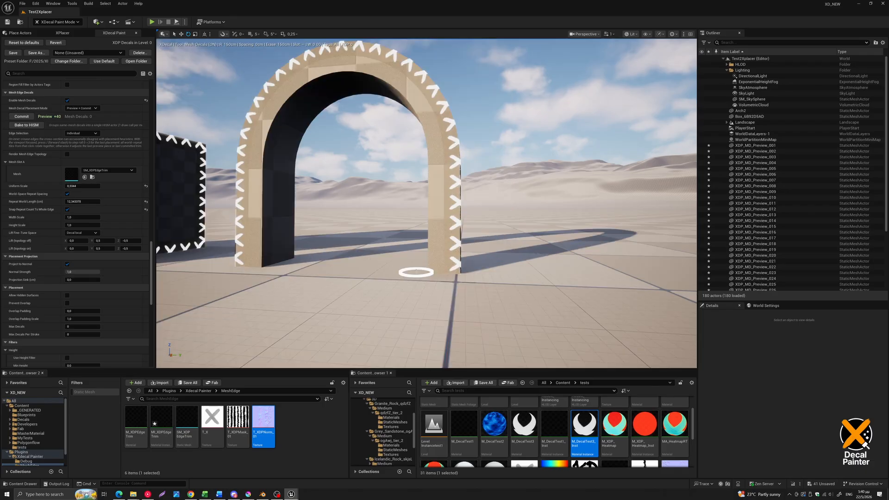
Increase the Width Scale of the edge trims to about 1.73.
right_click_drag(416, 272, 402, 274)
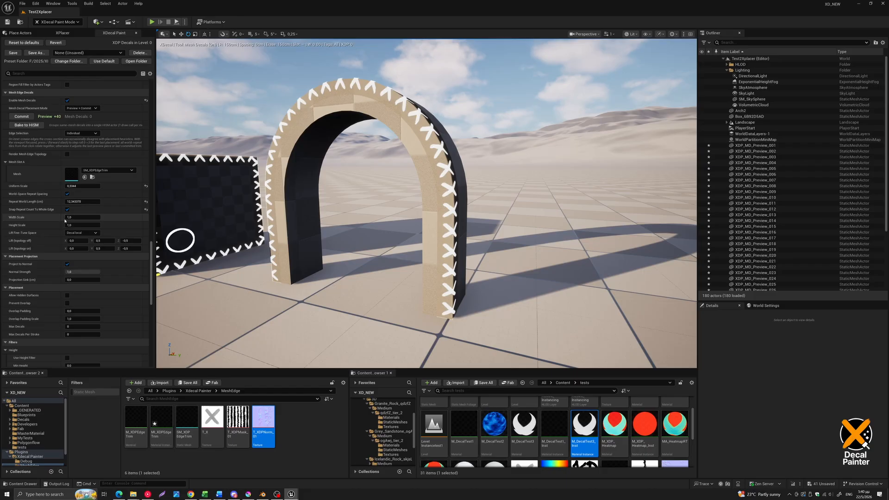
middle_click_drag(308, 216, 310, 217)
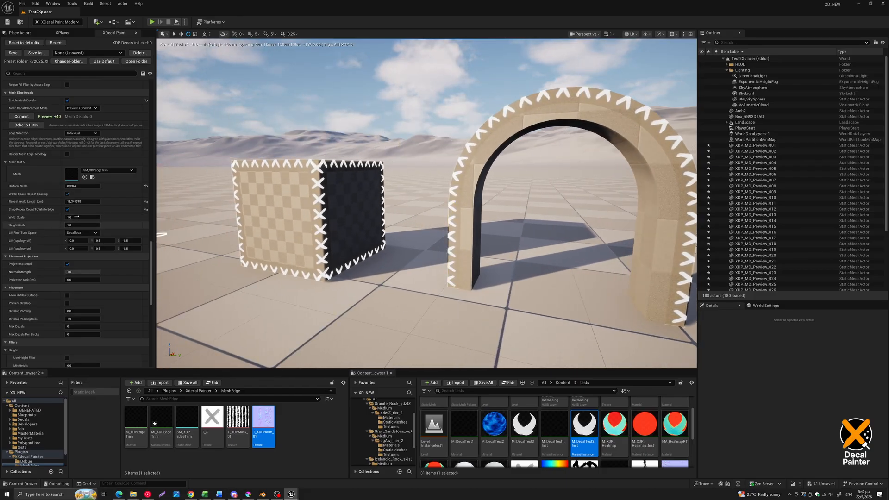
left_click_drag(76, 217, 108, 216)
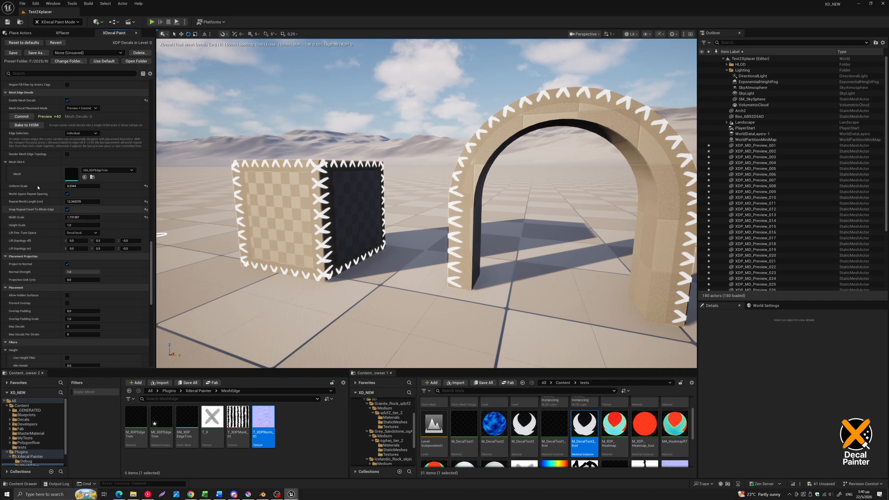
right_click_drag(290, 212, 302, 214)
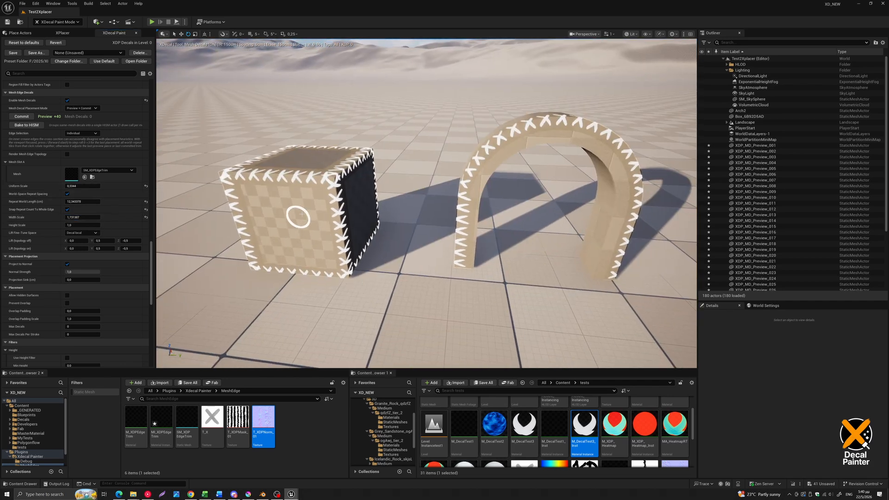
Clear all preview trims and place one individual preview trim on the cube's front top edge.
key("Escape")
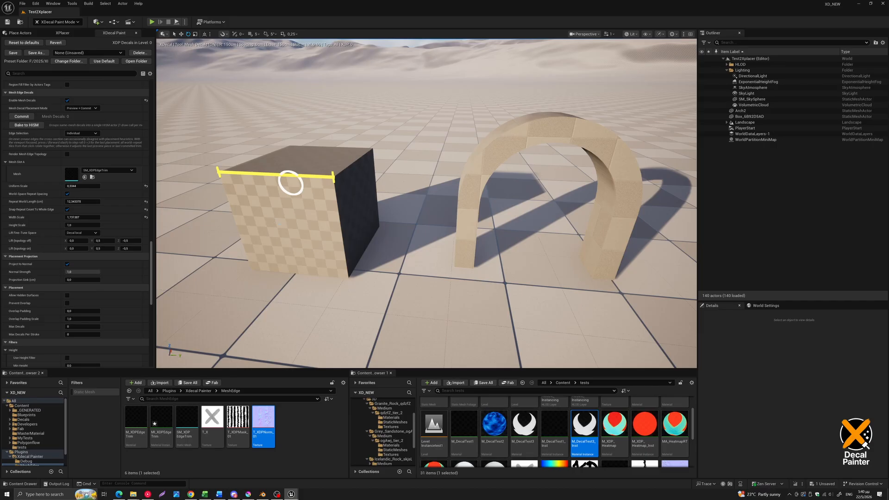
left_click(290, 183)
middle_click_drag(282, 227, 270, 220)
scroll(309, 221, "up", 4)
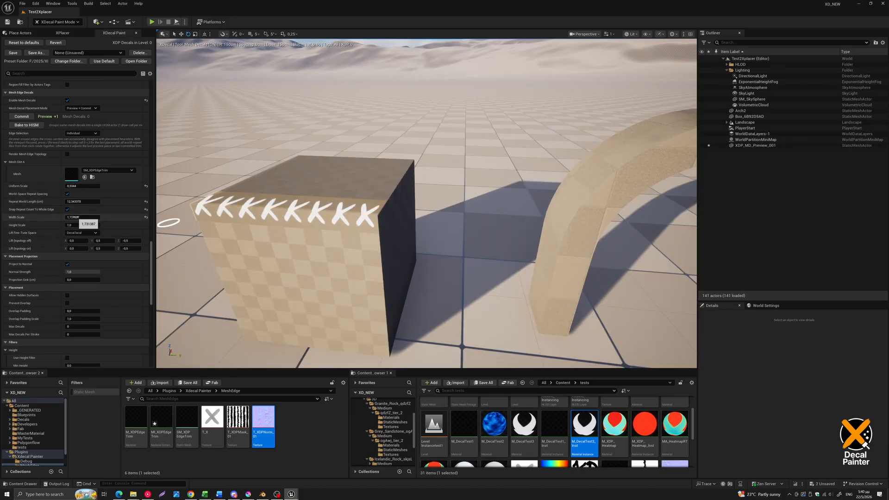
Reduce Width Scale to 0.001 and try out a larger Height Scale and topology-off Y lift, resetting both to default.
mouse_move(75, 218)
left_mouse_down()
mouse_move(144, 217)
mouse_move(68, 217)
mouse_move(98, 225)
mouse_move(88, 225)
left_mouse_up()
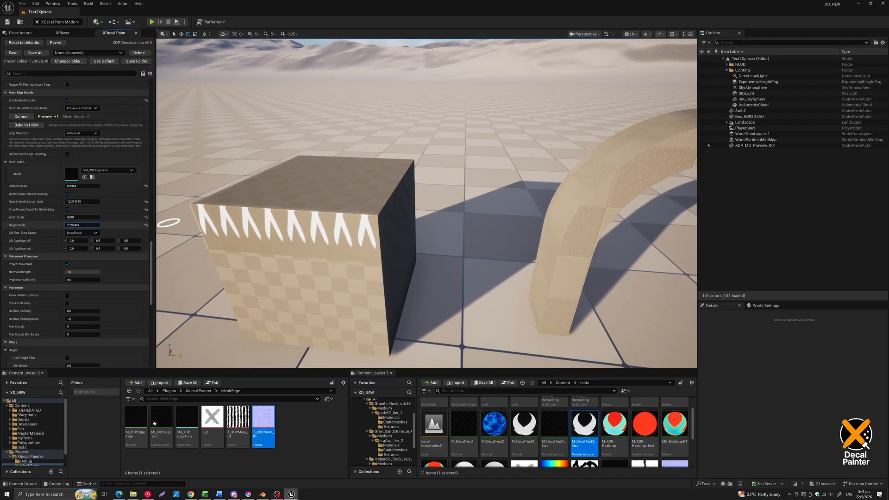
left_click(145, 225)
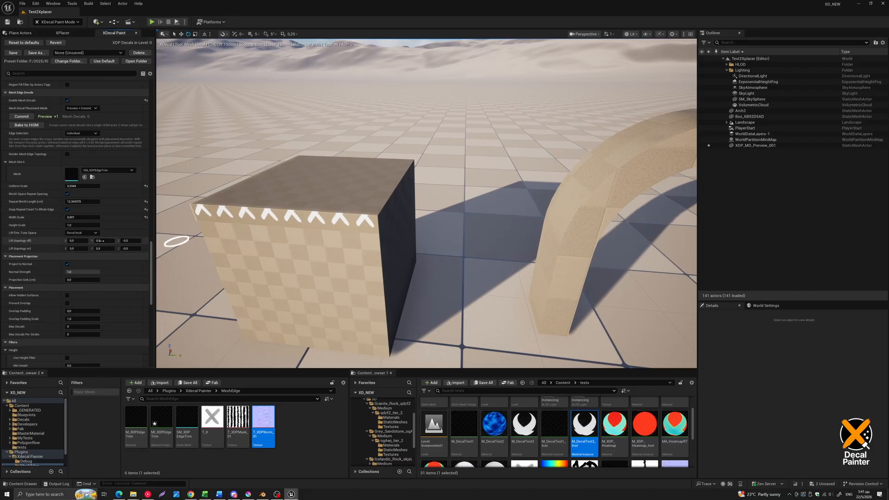
left_click_drag(104, 241, 113, 241)
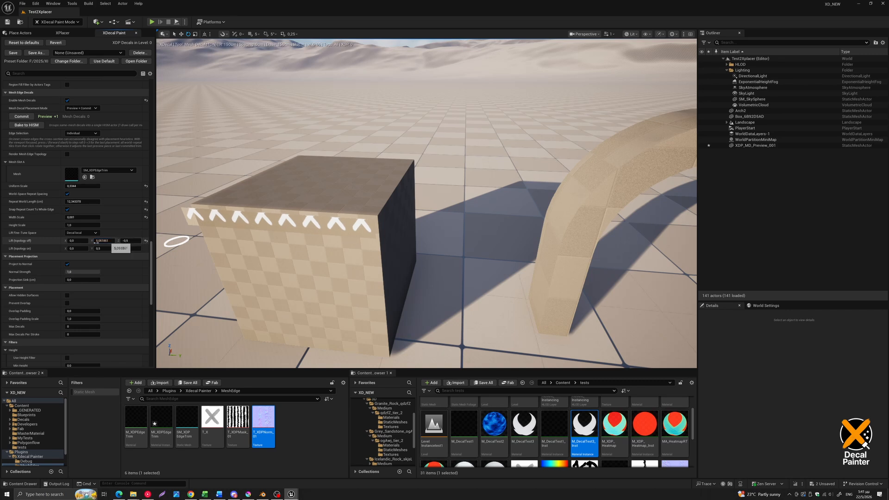
left_click(146, 241)
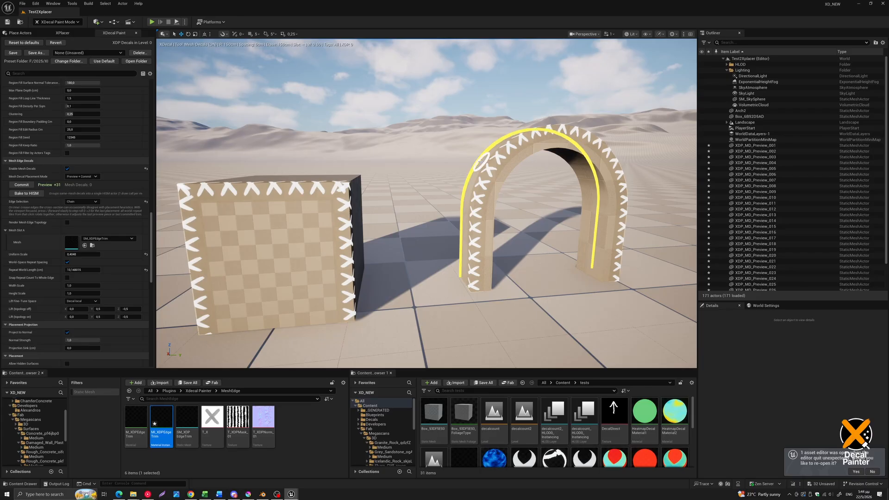
Place chained preview trims along the arch's rear outer edge and the top edge of the cube's dark side face.
right_click_drag(424, 210, 430, 214)
middle_click_drag(418, 207, 425, 213)
left_click(362, 185)
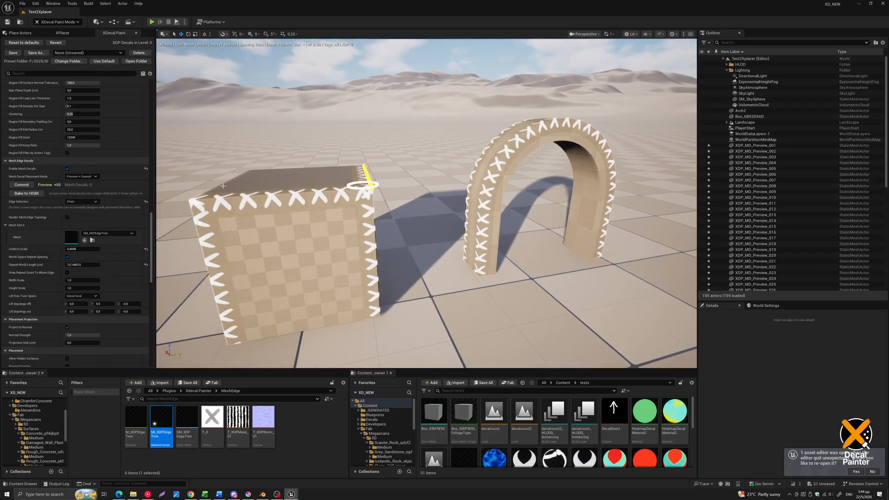
Enable Render Mesh Edge Topology and place a chained preview trim along the front inner edge of the arch.
middle_click_drag(420, 199, 401, 194)
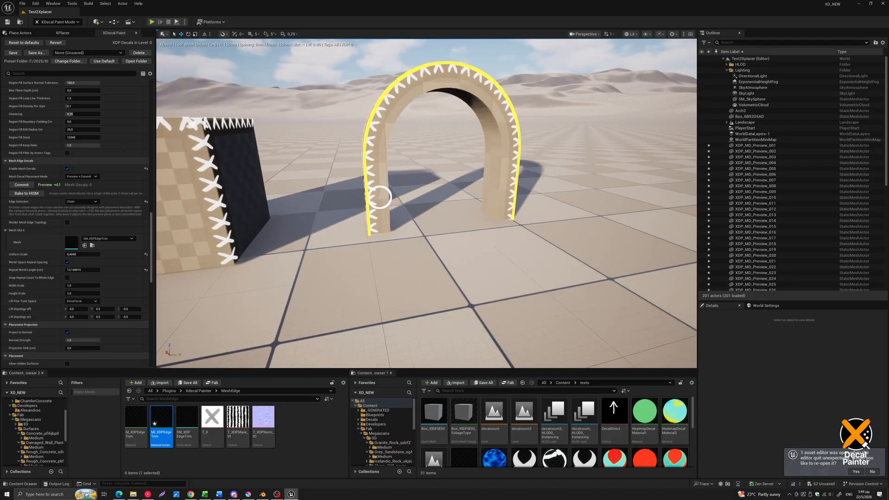
scroll(380, 197, "up", 5)
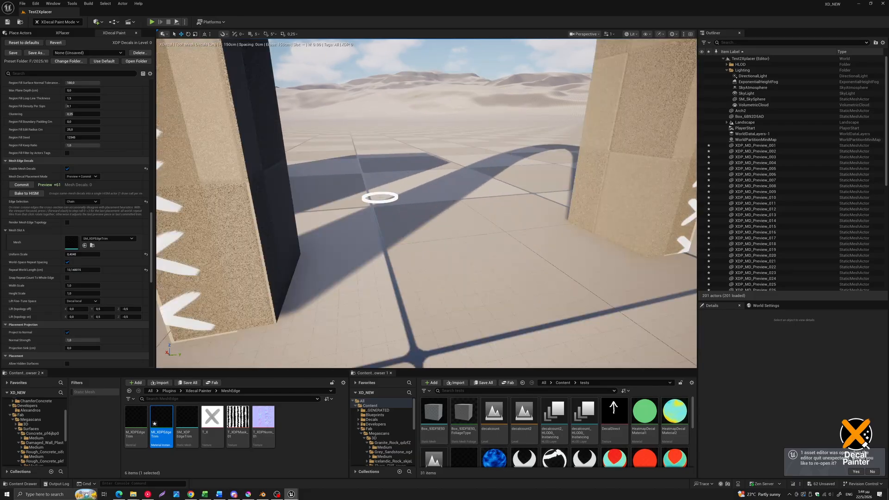
scroll(380, 197, "down", 5)
right_click_drag(378, 199, 373, 173)
middle_click_drag(358, 207, 324, 209)
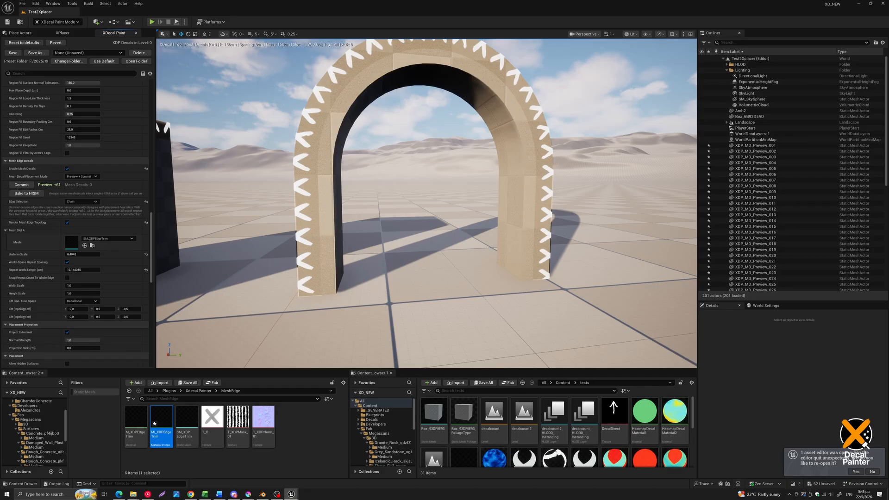
key("d")
right_click_drag(426, 203, 429, 203)
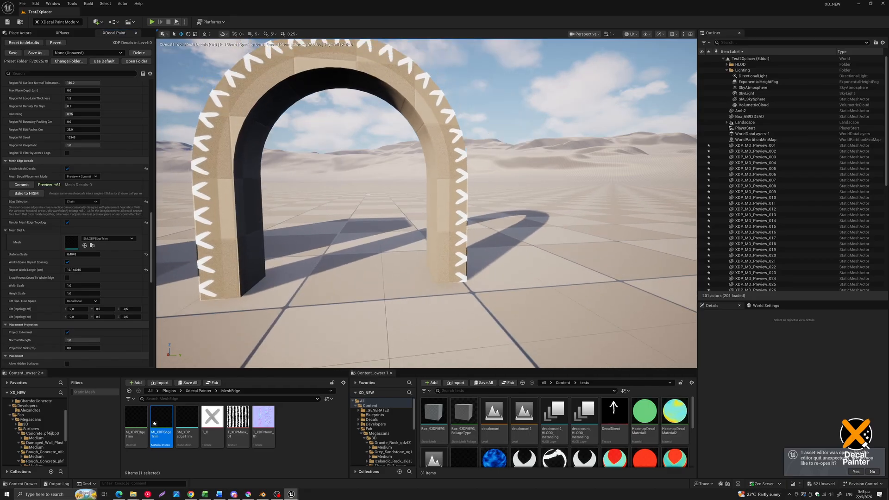
left_click(438, 216)
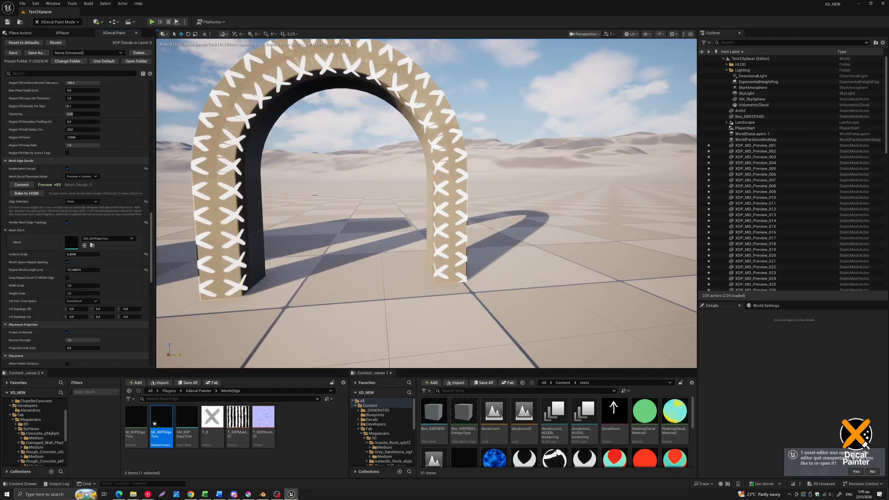
middle_click_drag(438, 215, 315, 197)
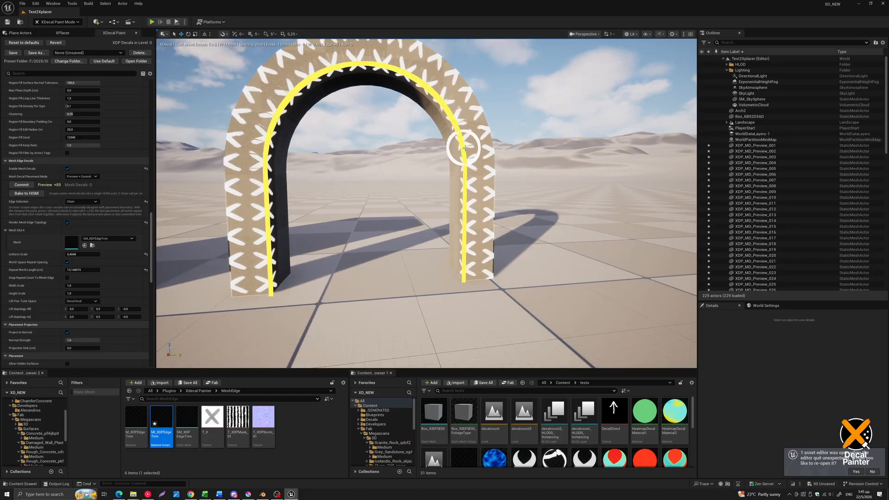
left_click(463, 148)
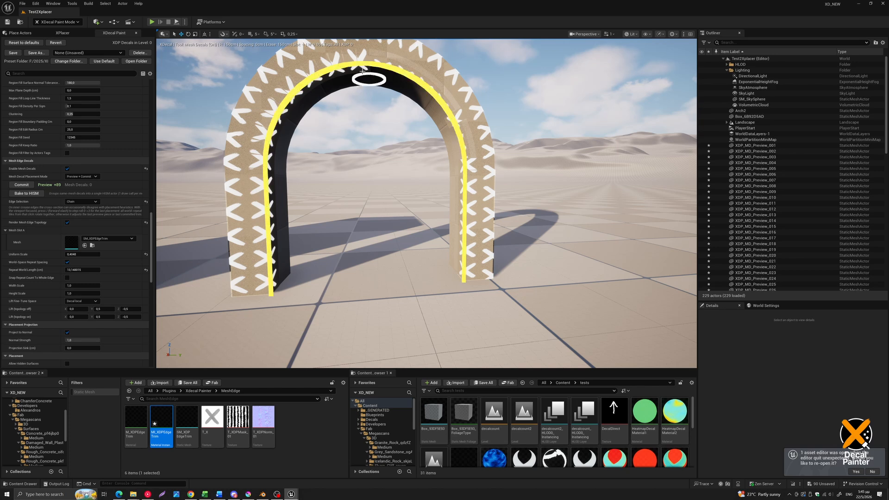
Set Edge Selection to Individual and clear all preview trims from the arch and cube.
middle_click_drag(367, 69, 347, 59)
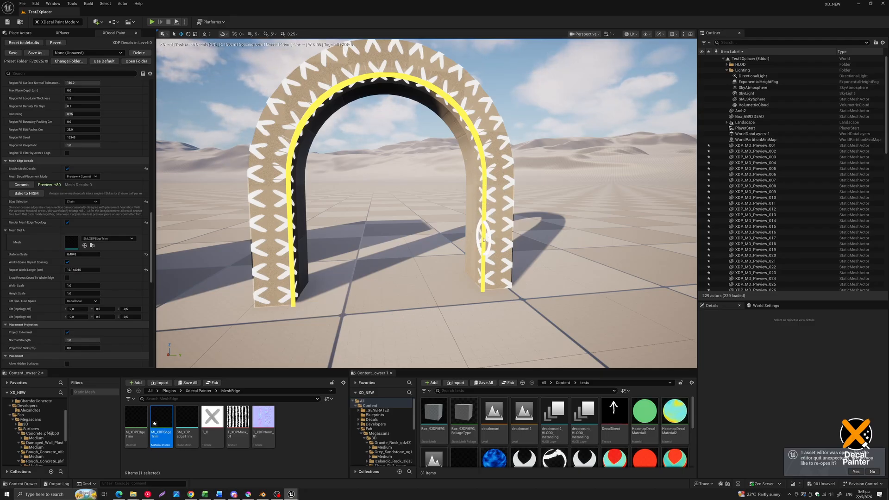
middle_click_drag(484, 239, 483, 238)
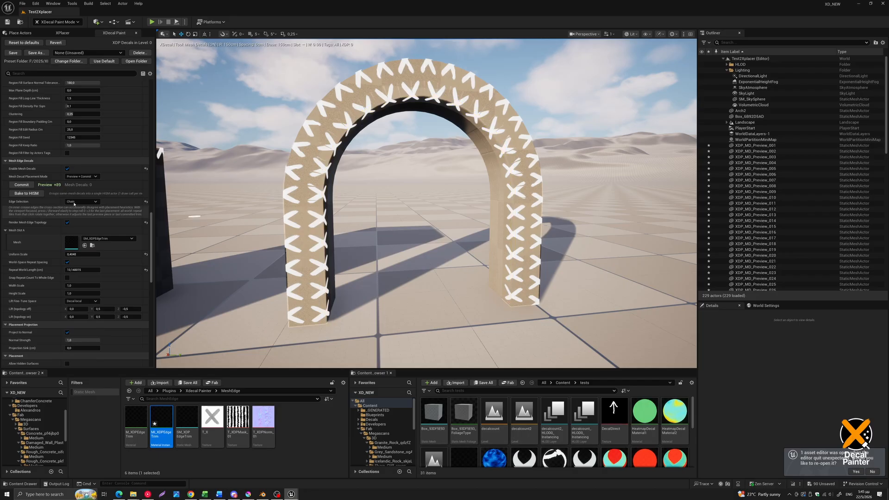
left_click(74, 203)
left_click(79, 211)
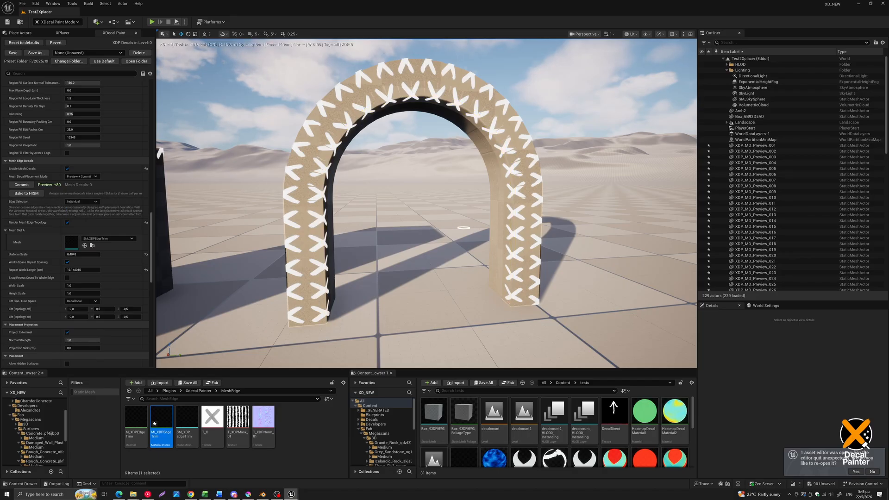
key("Escape")
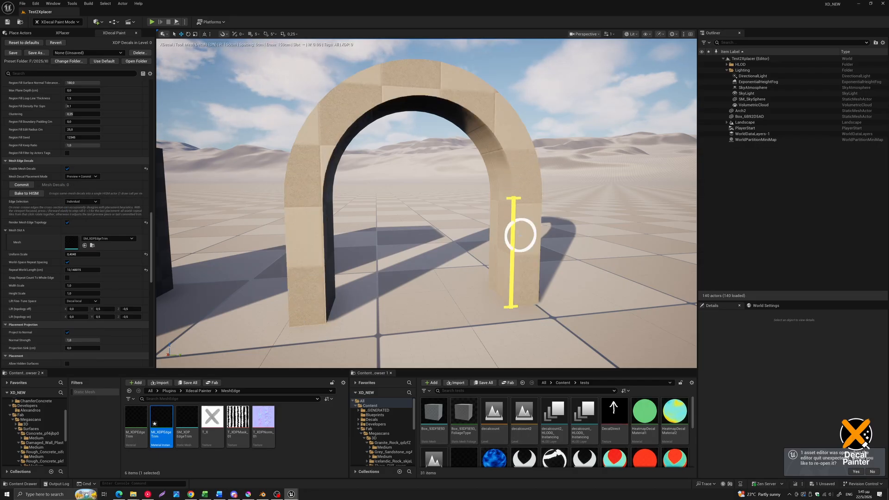
Place individual preview trims along the front inner edge of the arch's right leg, up to the start of the curve.
left_click(512, 180)
left_click(511, 177)
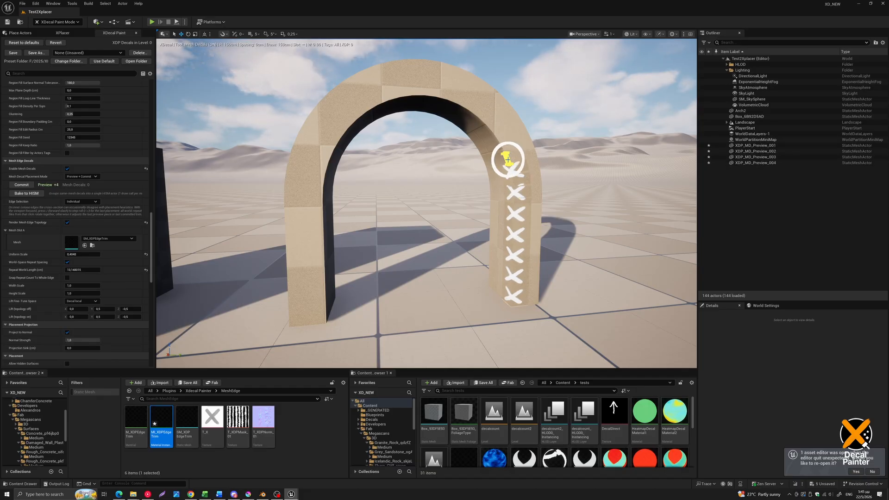
left_click(508, 157)
left_click(504, 148)
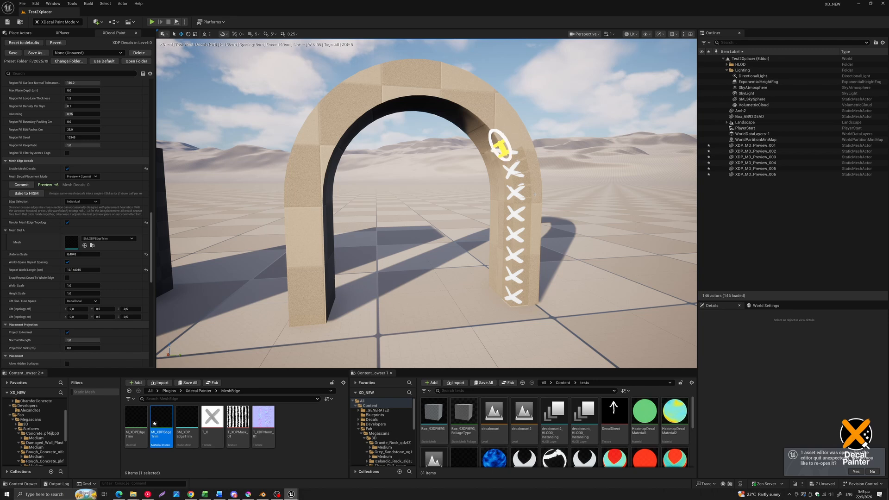
Continue the individual preview trims segment by segment around the curved part of the arch's front inner edge.
scroll(509, 156, "up", 5)
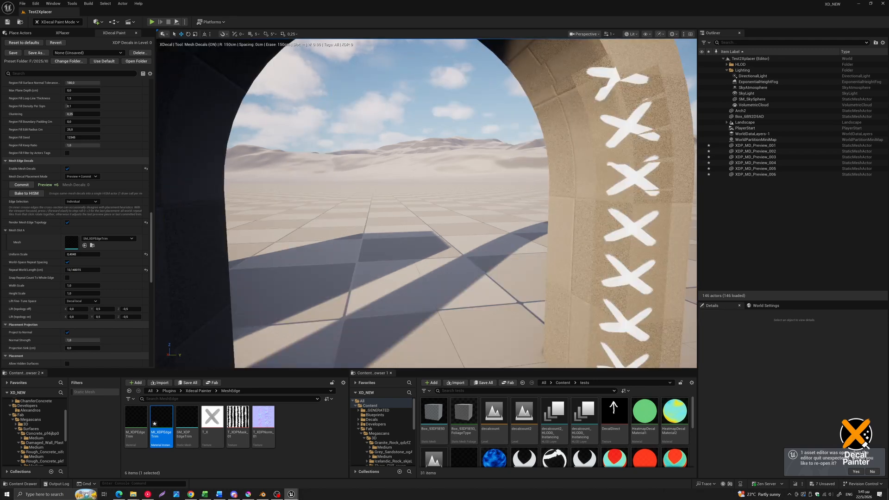
scroll(511, 158, "down", 6)
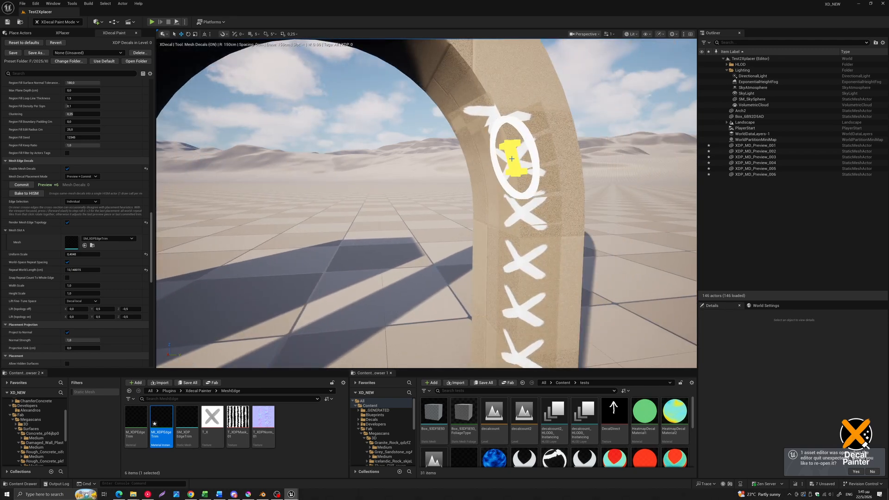
scroll(511, 178, "down", 5)
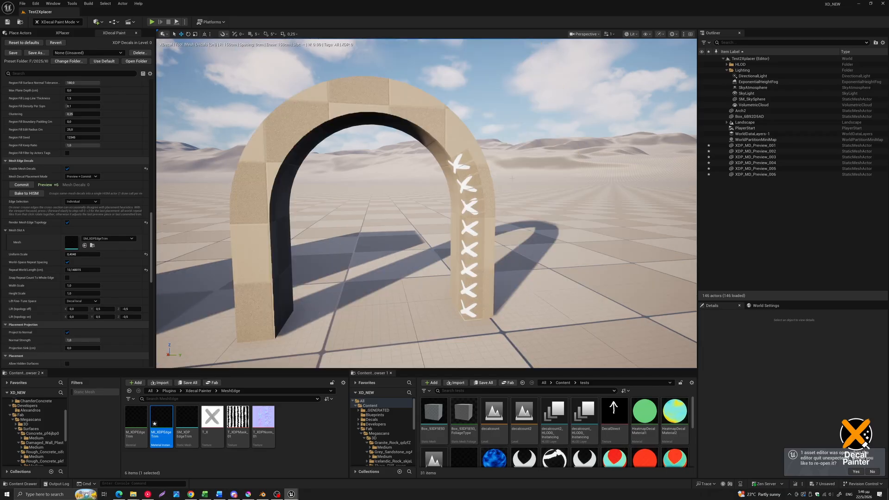
left_click(456, 128)
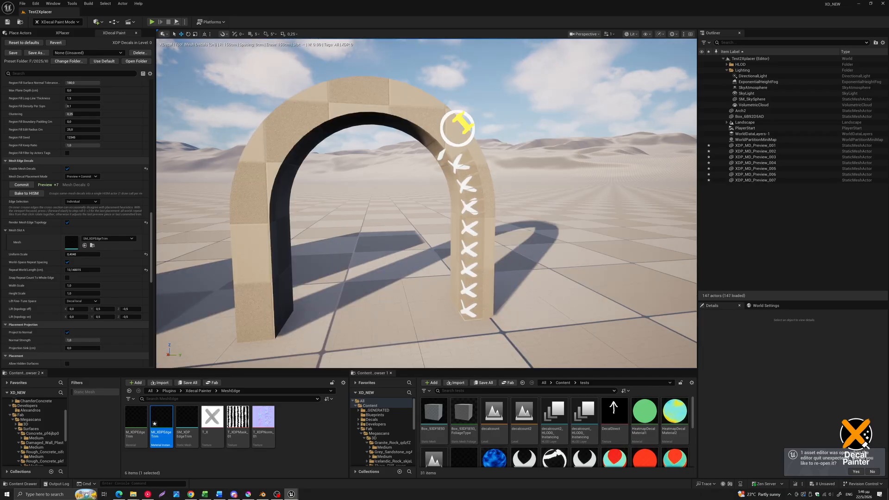
left_click(442, 147)
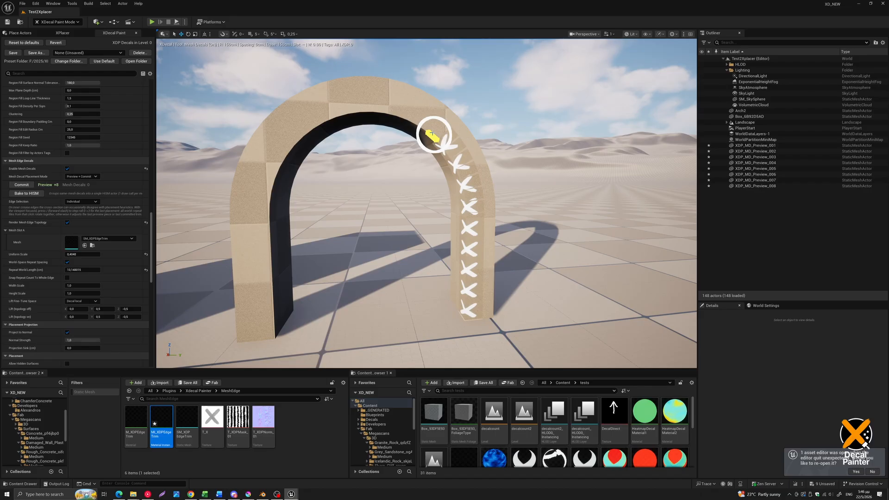
left_click(428, 132)
left_click(413, 122)
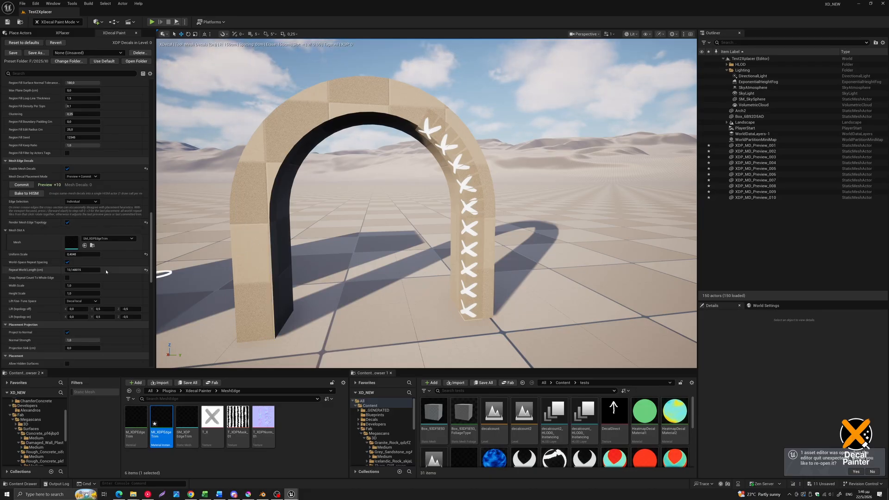
Try adjusting the Y and Z values of the topology-on lift for the arch trims and reset them to default.
scroll(106, 271, "down", 1)
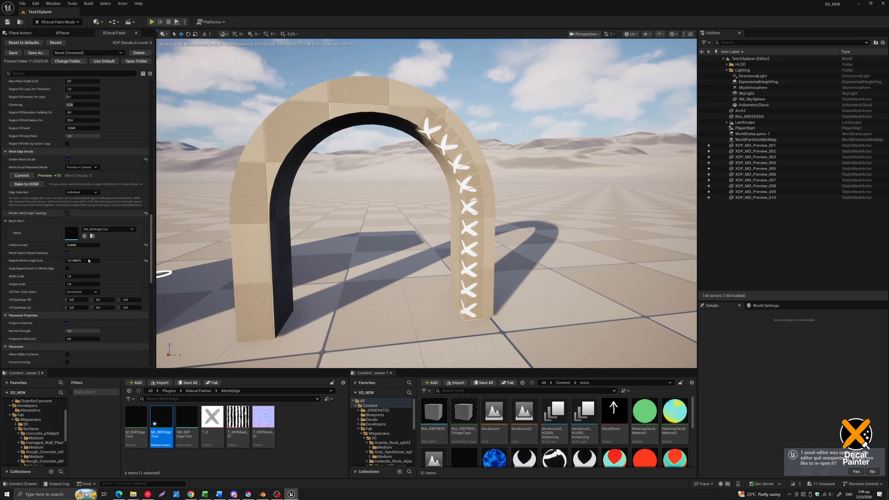
left_click_drag(105, 307, 125, 308)
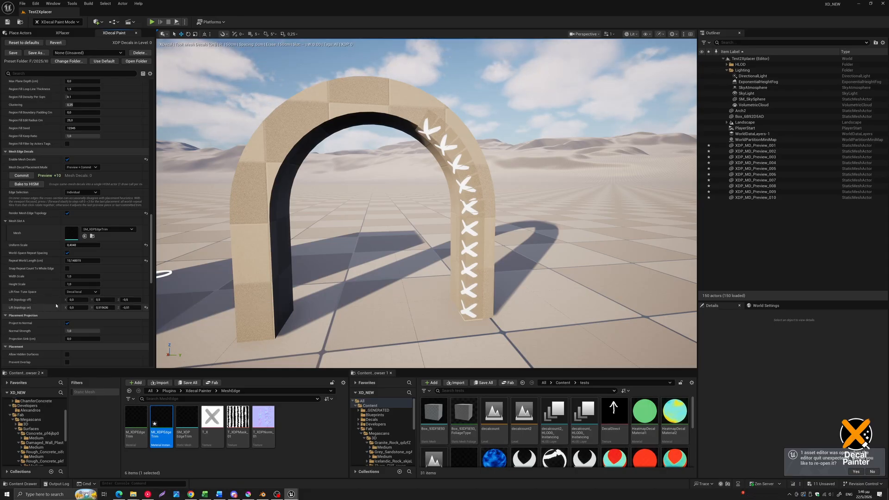
left_click(145, 308)
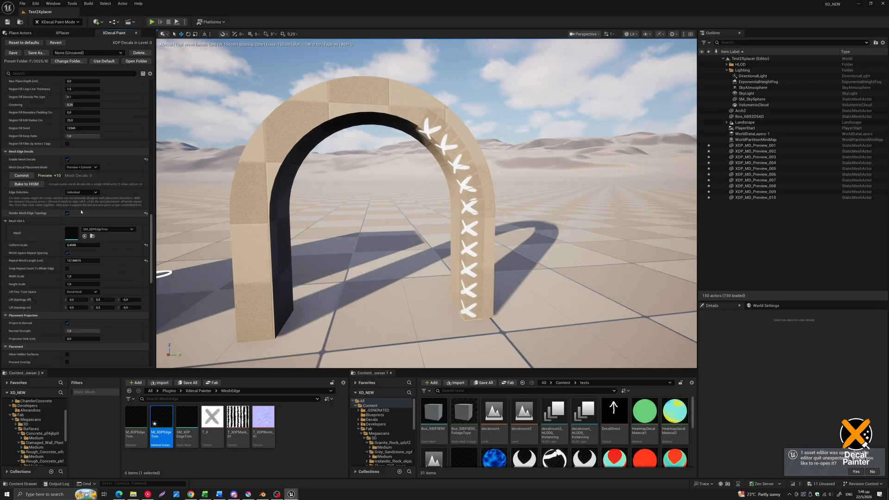
mouse_move(373, 190)
middle_mouse_down()
mouse_move(324, 169)
mouse_move(340, 179)
middle_mouse_up()
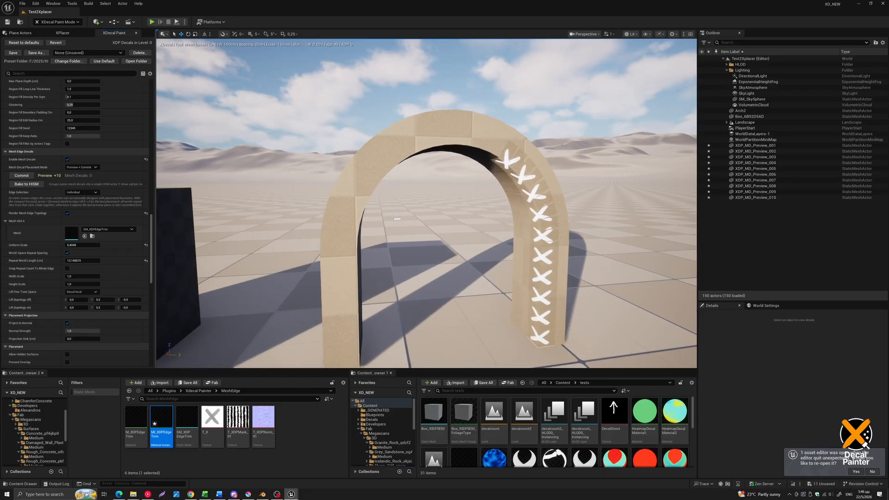
middle_click_drag(391, 217, 426, 234)
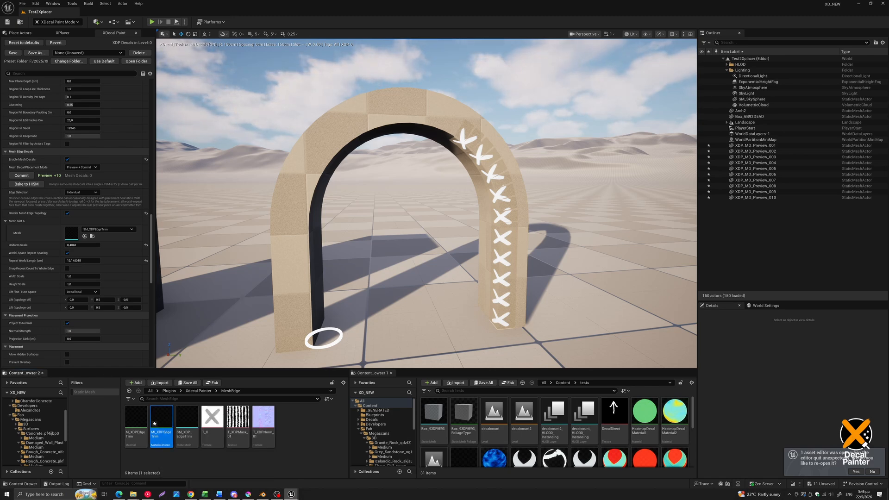
Turn off the Visualizer in the MI_XDPEdgeTrim material instance and set Edge Selection to Chain.
left_click_drag(0, 203, 556, 91)
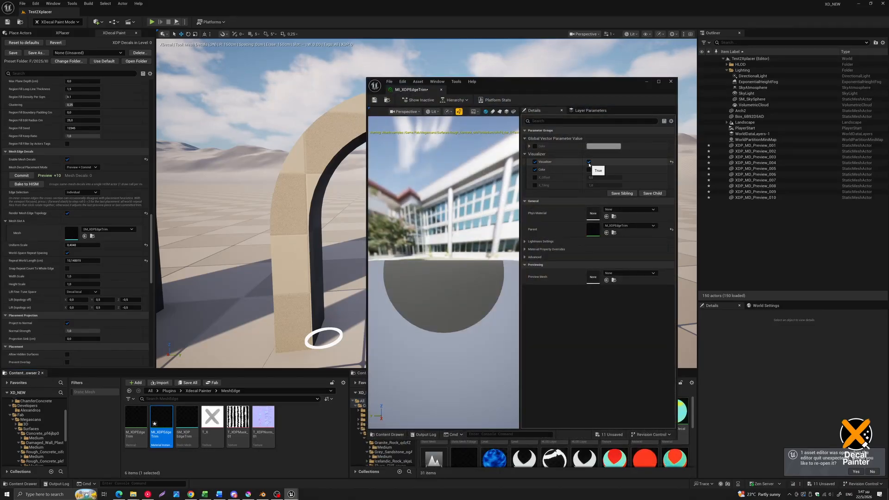
left_click(589, 162)
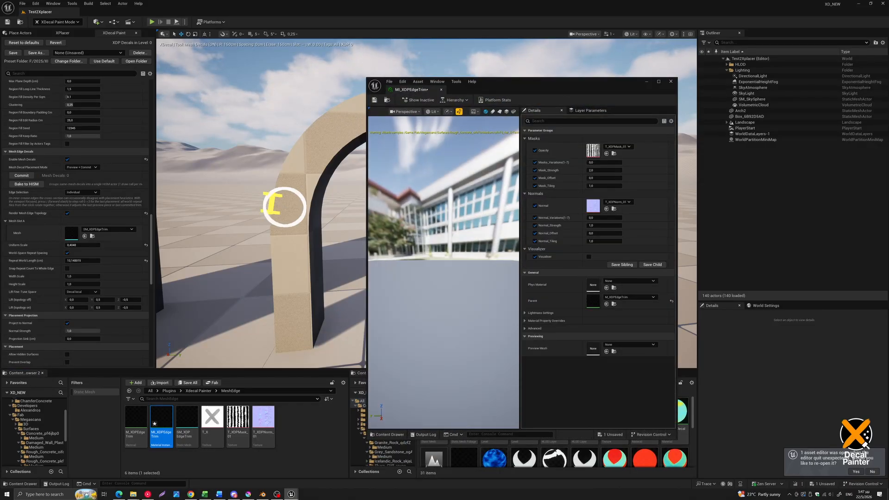
left_click(81, 192)
left_click(78, 205)
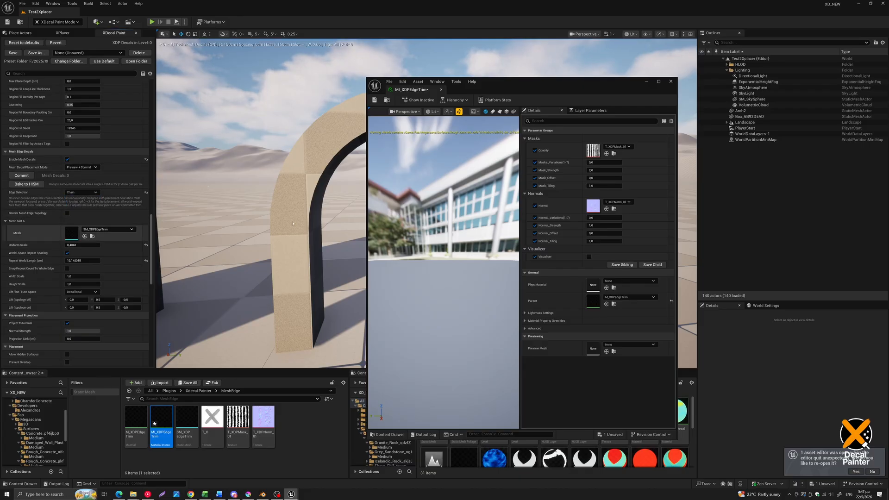
Place a chain of preview trims along the arch's outer front edge.
left_click_drag(585, 86, 314, 81)
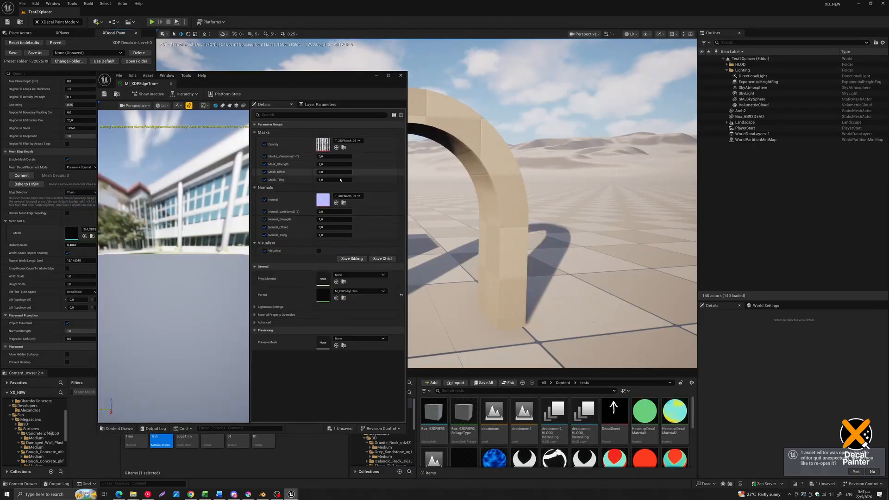
right_click_drag(520, 179, 483, 183)
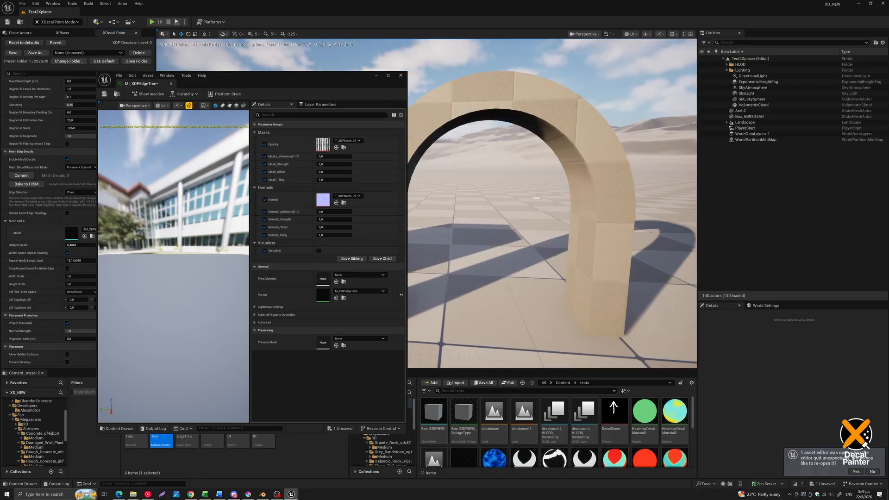
left_click(616, 148)
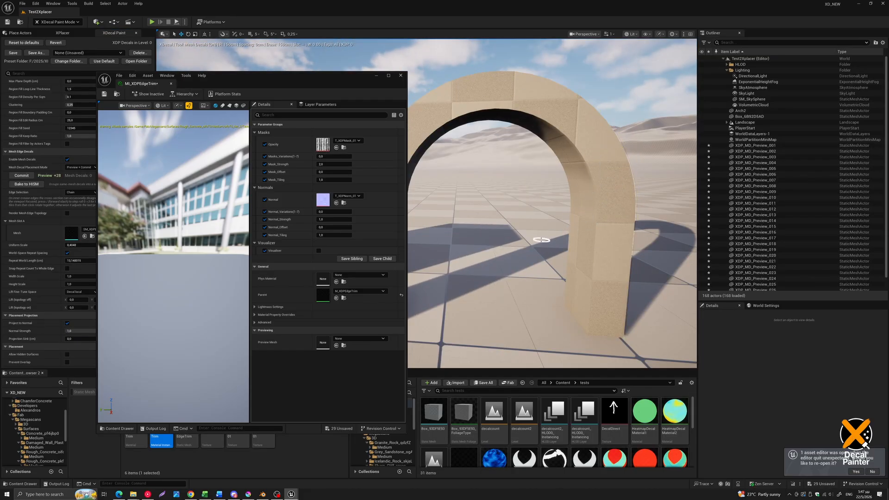
right_click_drag(541, 240, 517, 223)
left_click_drag(277, 76, 732, 48)
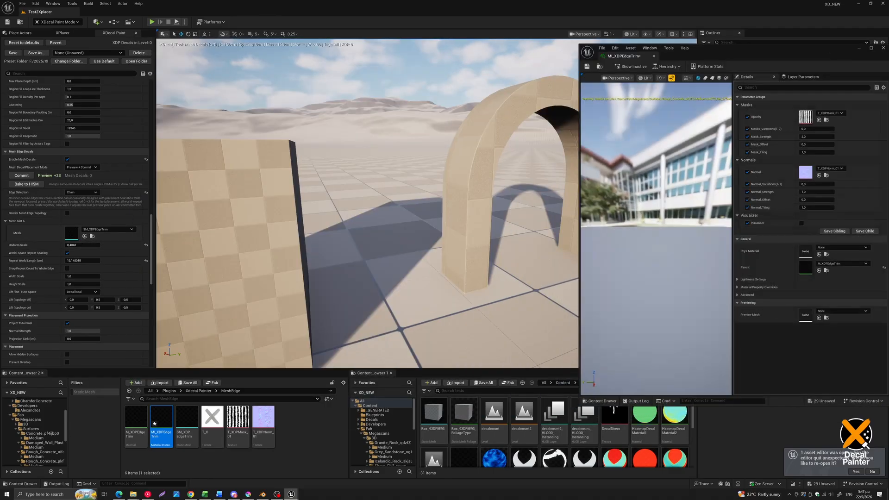
scroll(365, 167, "up", 5)
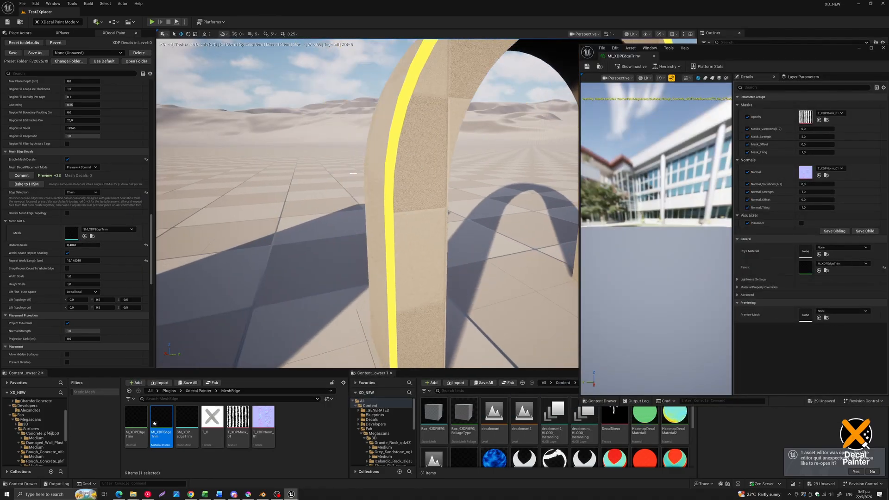
scroll(348, 171, "down", 2)
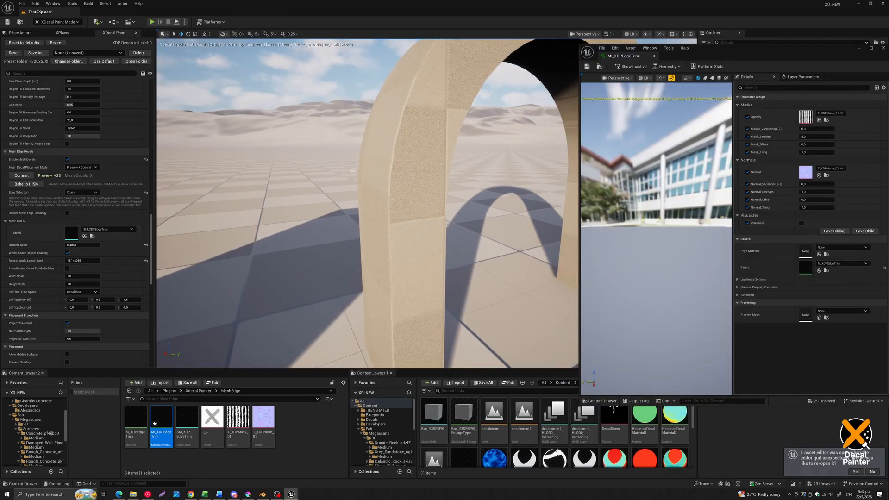
Reset the trim mesh's Uniform Scale to 1.0 and raise the edge trim material's Normal_Strength to about 2.
left_click(146, 246)
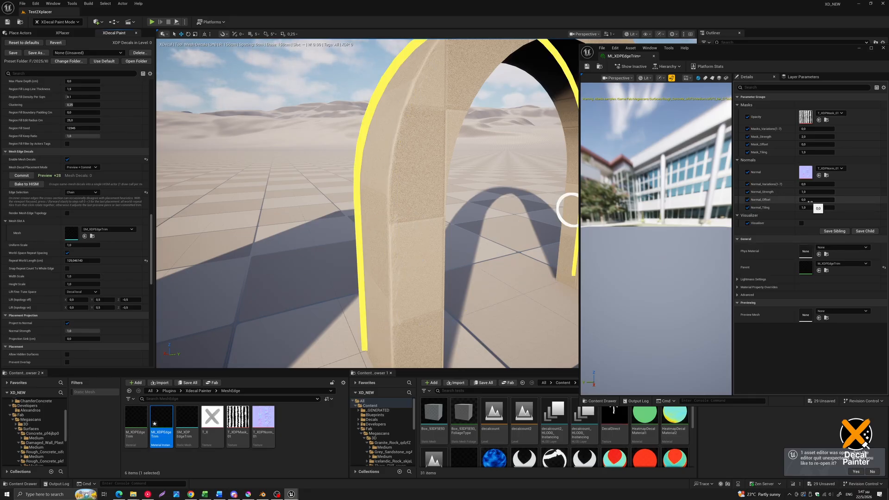
mouse_move(809, 192)
left_mouse_down()
mouse_move(829, 191)
mouse_move(815, 192)
left_mouse_up()
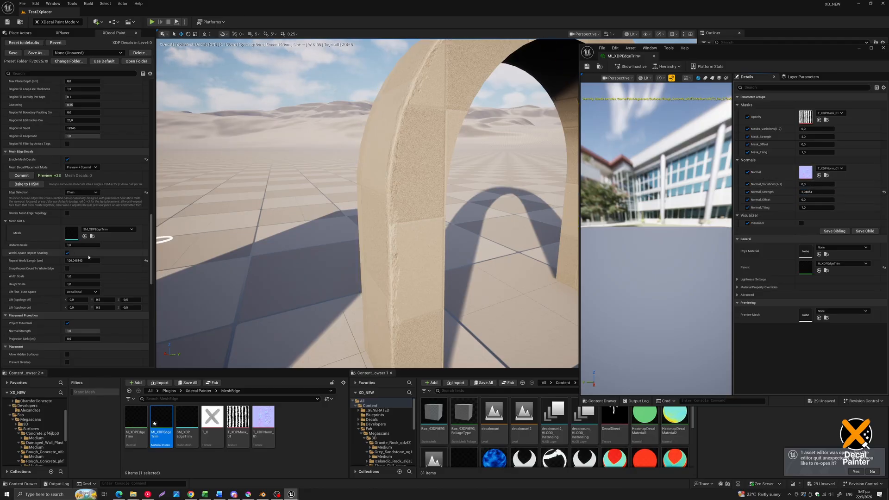
Set Repeat World Length to about 62.5 cm and place the chain of trims on the arch's outer edge again.
left_click_drag(75, 261, 63, 261)
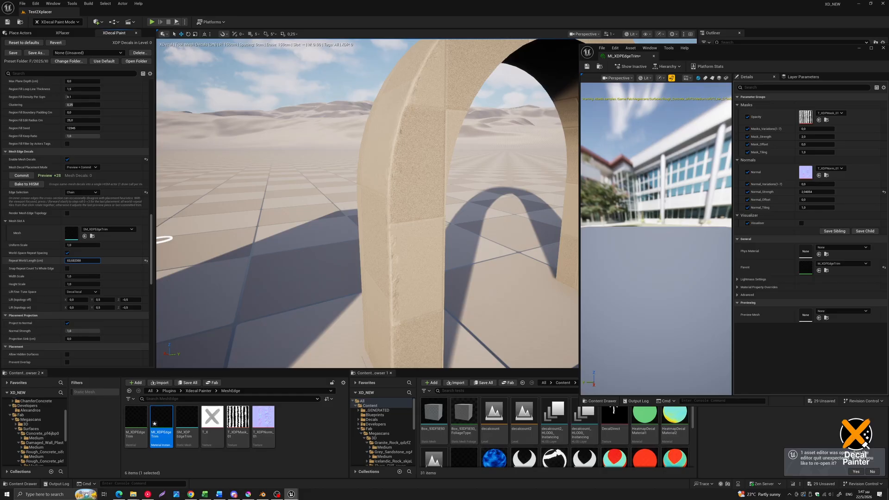
key("d")
right_click_drag(313, 266, 309, 264)
right_click_drag(462, 267, 464, 261)
key("e")
key("q")
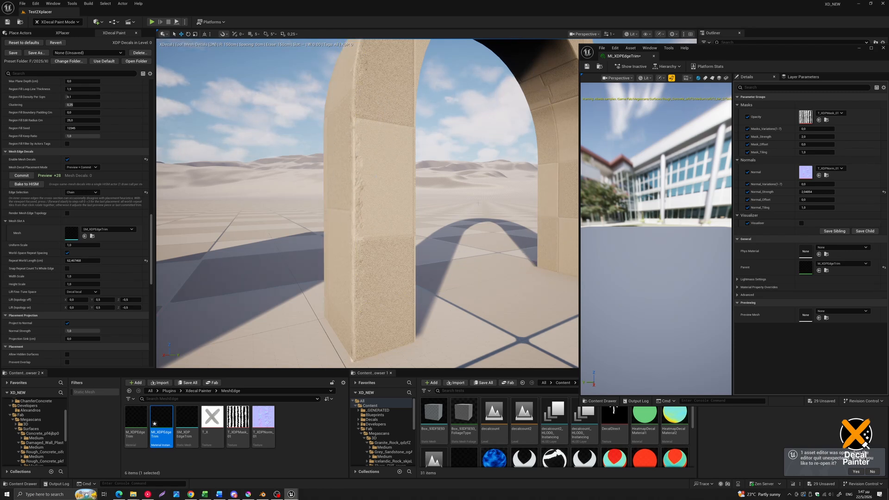
right_click_drag(489, 217, 489, 217)
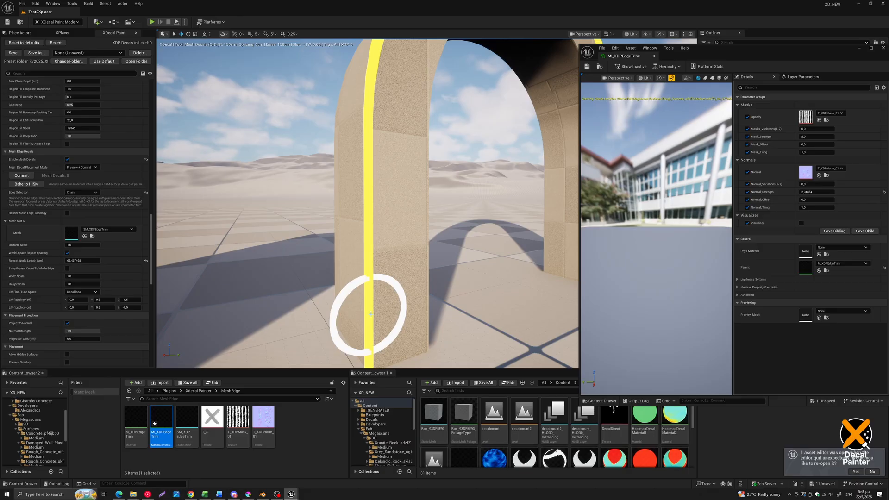
left_click(411, 264)
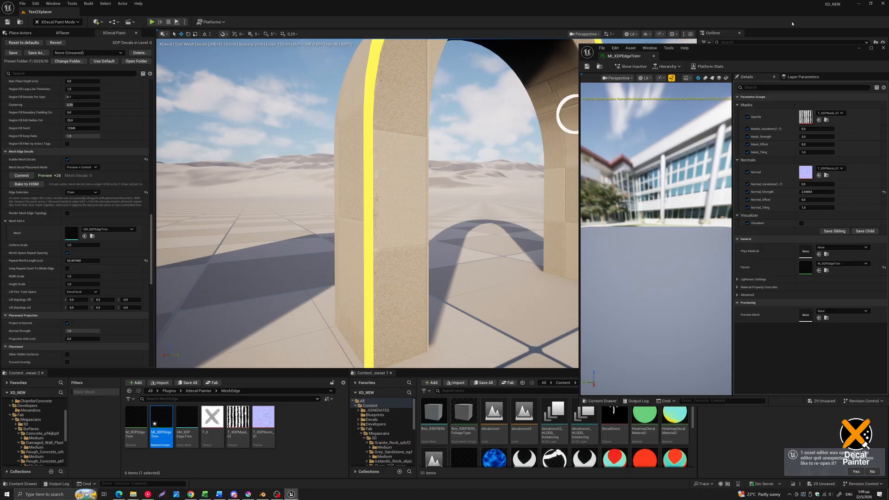
Try different Normal_Variations values on the edge trim material, ending at about 5.2.
left_click_drag(783, 55, 699, 57)
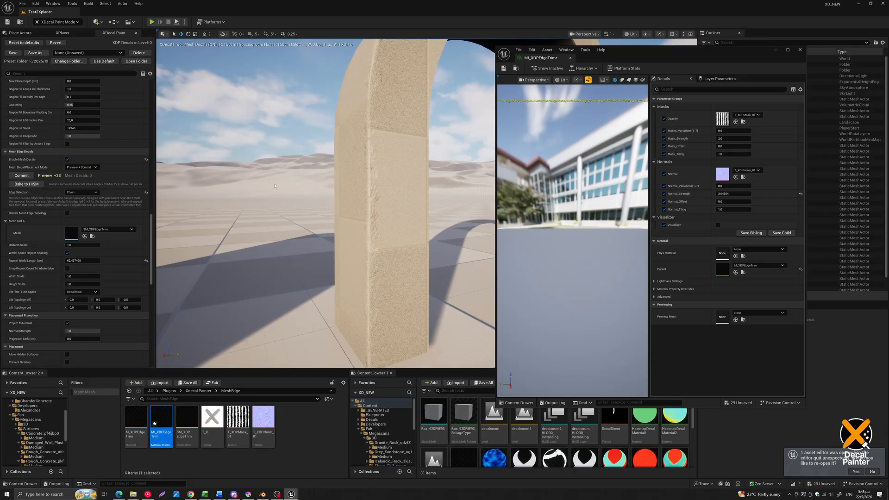
right_click_drag(275, 185, 312, 187)
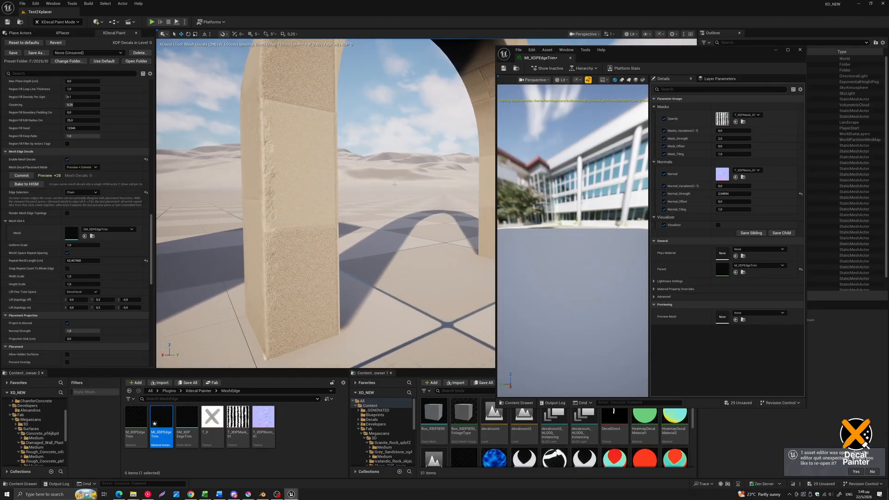
right_click_drag(394, 184, 382, 185)
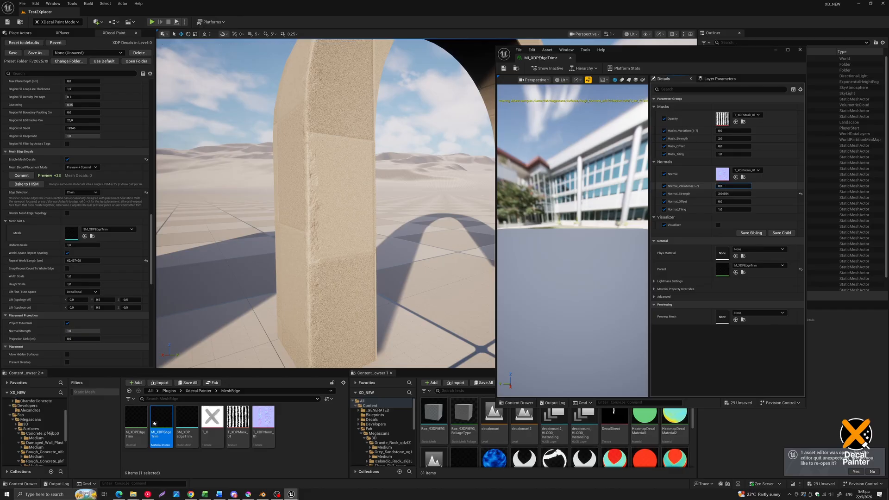
left_click_drag(734, 186, 737, 198)
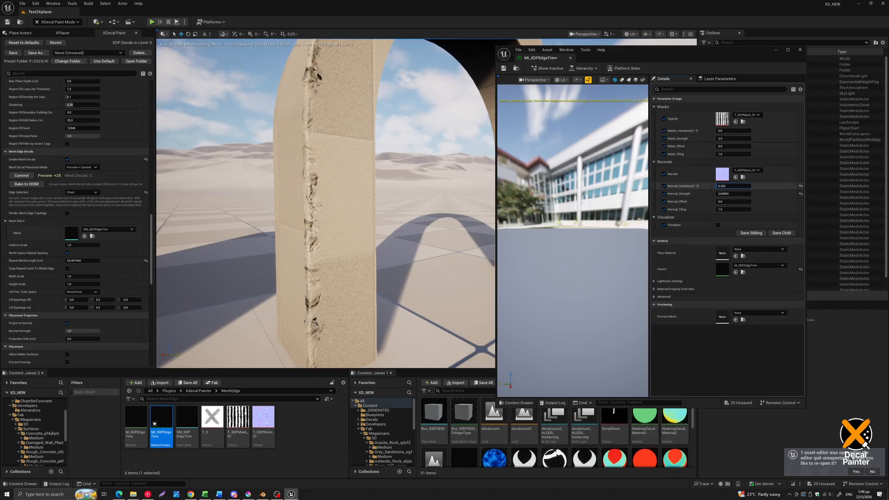
left_click_drag(734, 186, 737, 186)
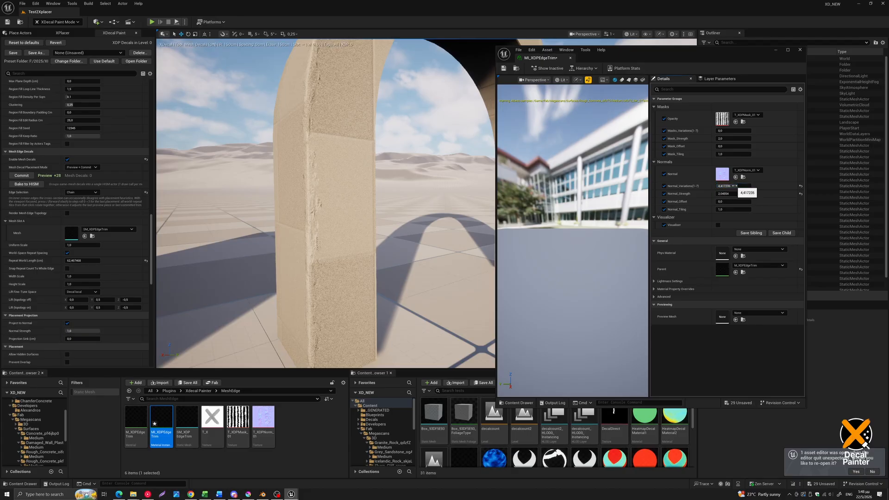
left_click_drag(734, 185, 740, 186)
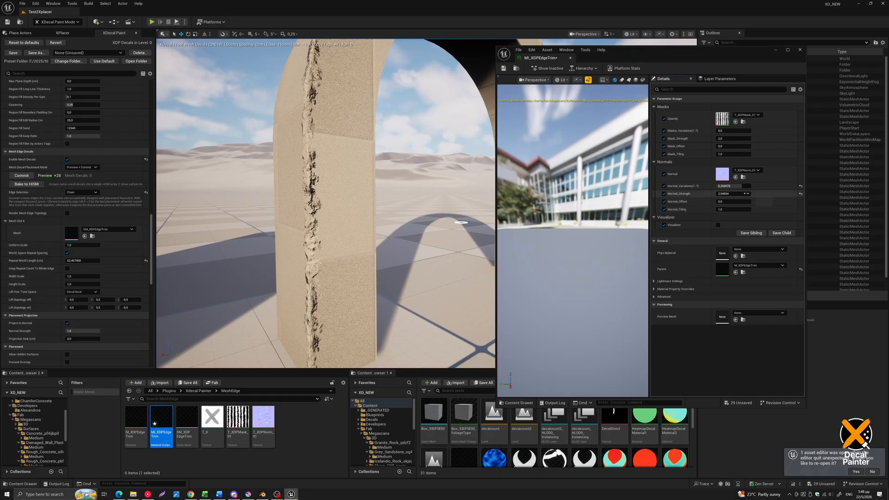
Try a Normal_Strength of about 0.65 and a Masks_Variations value of about 1.8 on the edge trim material.
left_click_drag(743, 194, 703, 194)
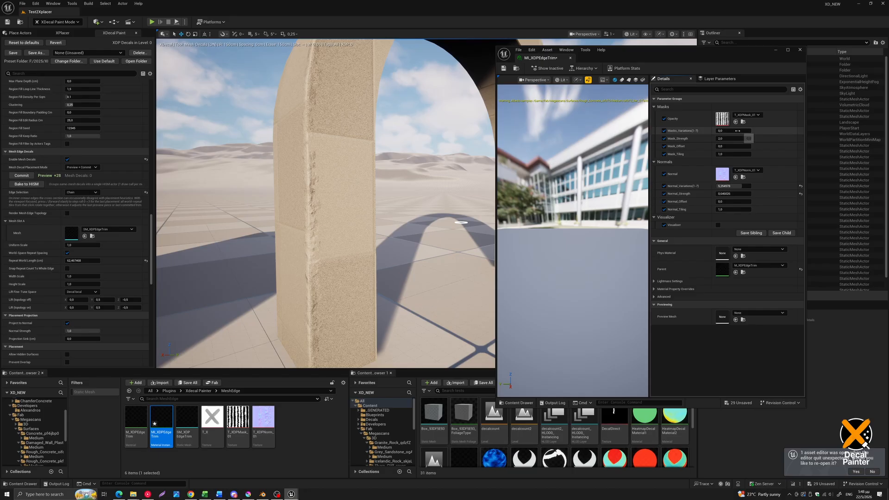
left_click_drag(719, 130, 725, 130)
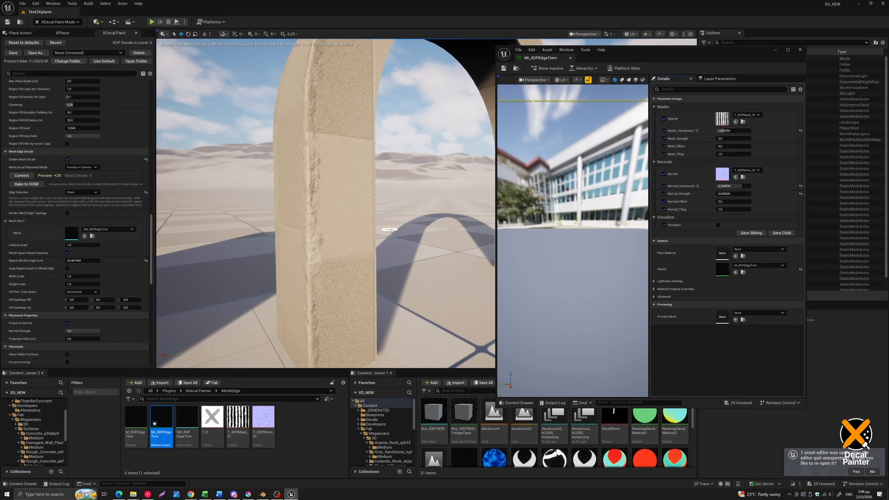
Set the edge trim material's Masks_Variations to about 0.74, Normal_Variations to about 6.9 and Normal_Strength to about 2.64.
mouse_move(391, 230)
right_mouse_down()
mouse_move(404, 220)
mouse_move(401, 233)
mouse_move(392, 229)
right_mouse_up()
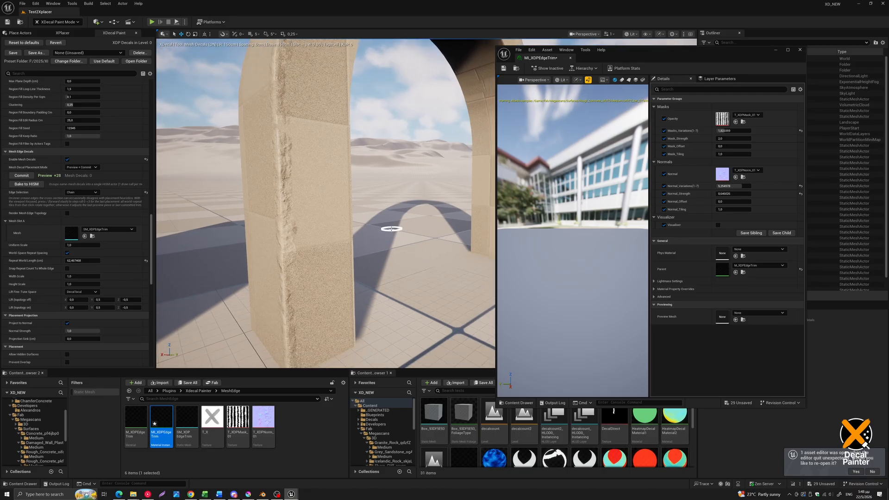
scroll(391, 228, "down", 5)
middle_click_drag(391, 229, 364, 235)
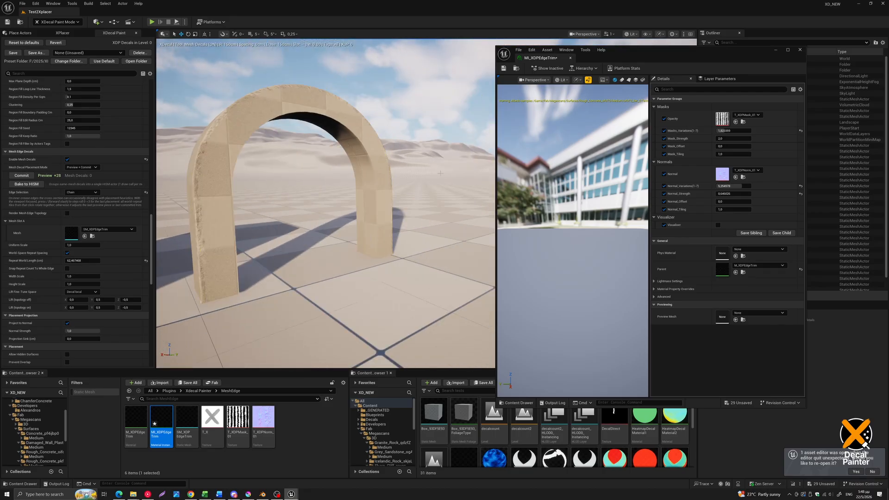
mouse_move(414, 195)
right_mouse_down()
mouse_move(388, 193)
mouse_move(414, 196)
right_mouse_up()
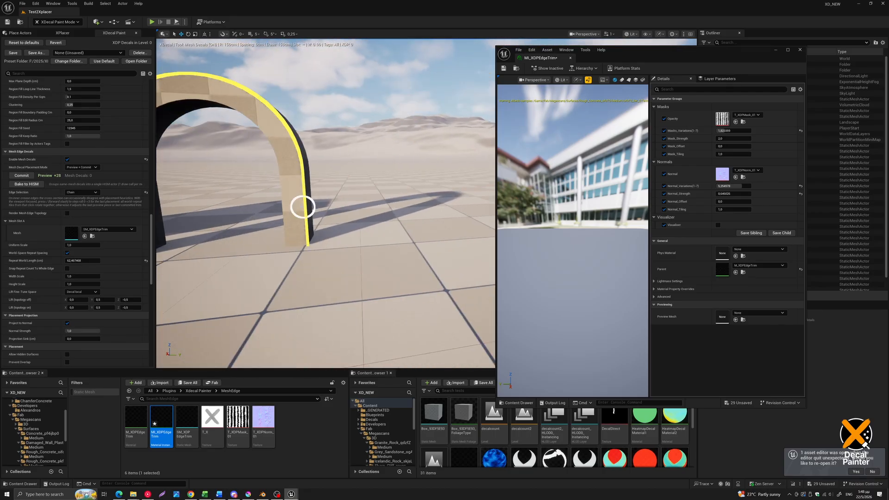
right_click_drag(301, 207, 271, 201)
right_click_drag(360, 191, 362, 199)
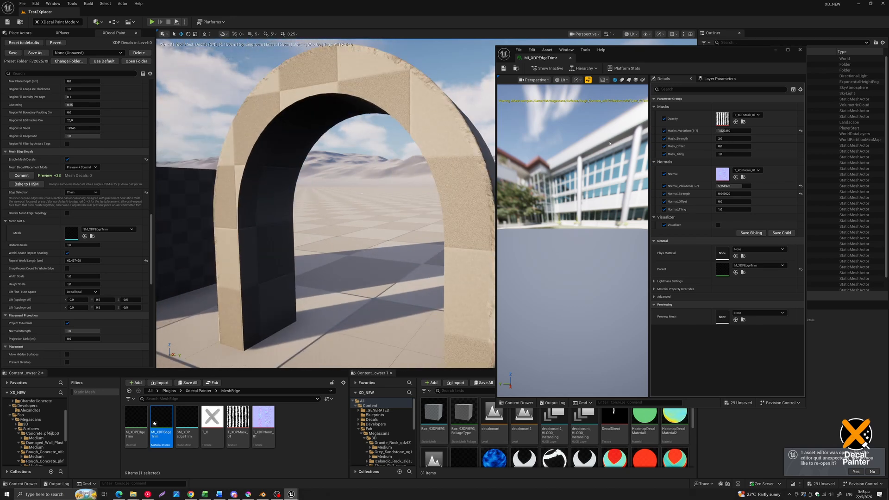
mouse_move(362, 110)
right_mouse_down()
mouse_move(386, 105)
mouse_move(350, 110)
right_mouse_up()
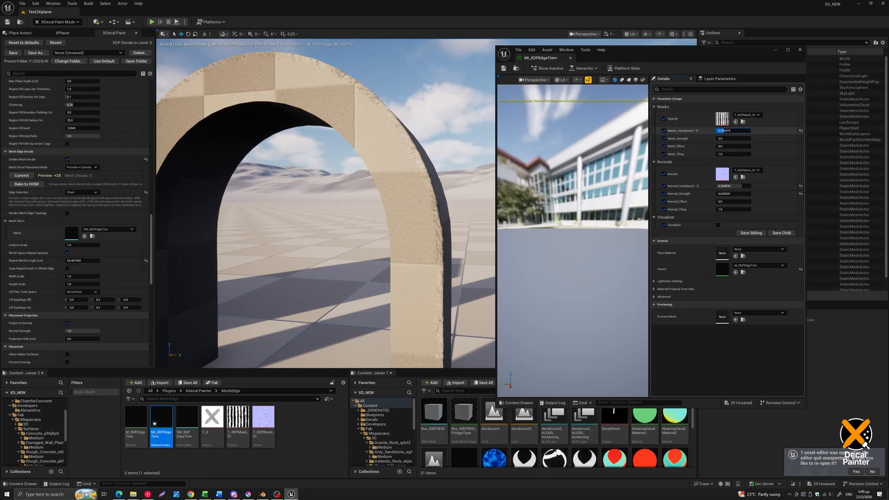
left_click_drag(734, 130, 724, 131)
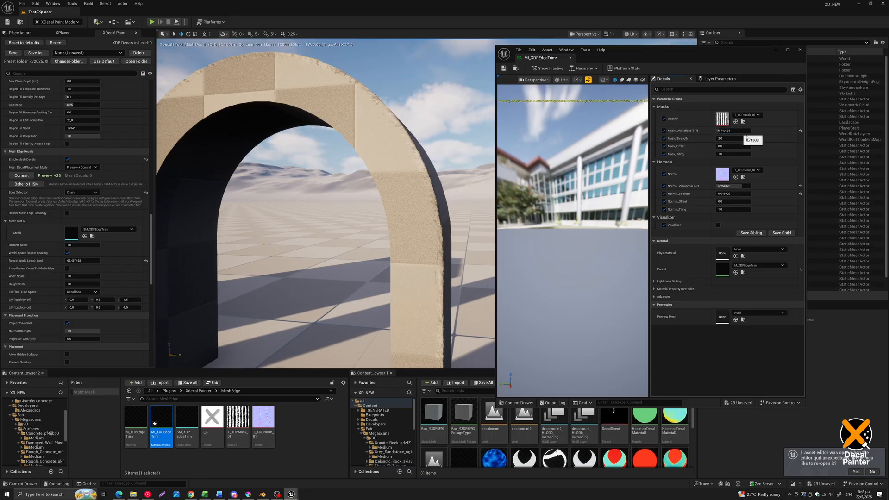
left_click_drag(733, 186, 743, 194)
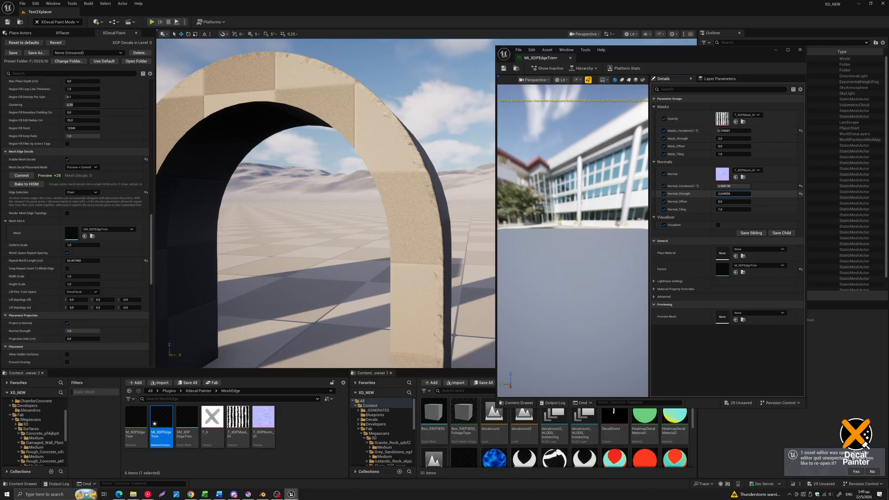
Set the trims' Repeat World Length to about 94.6 cm and check the spacing along the arch.
left_click_drag(82, 260, 96, 261)
right_click_drag(324, 236, 385, 234)
mouse_move(285, 230)
right_mouse_down()
mouse_move(301, 228)
mouse_move(340, 174)
right_mouse_up()
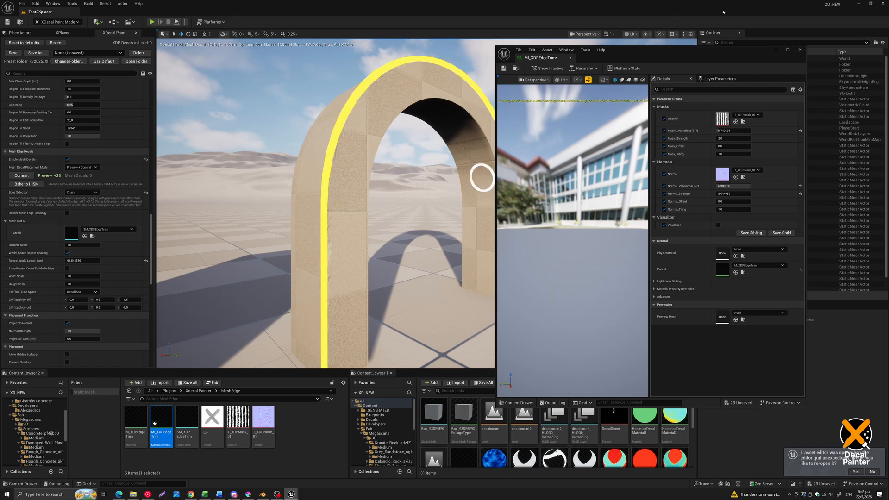
Open the Materials folder of the Concrete_pf4jbp0 surface under the Fab Megascans assets.
left_click_drag(749, 52, 263, 18)
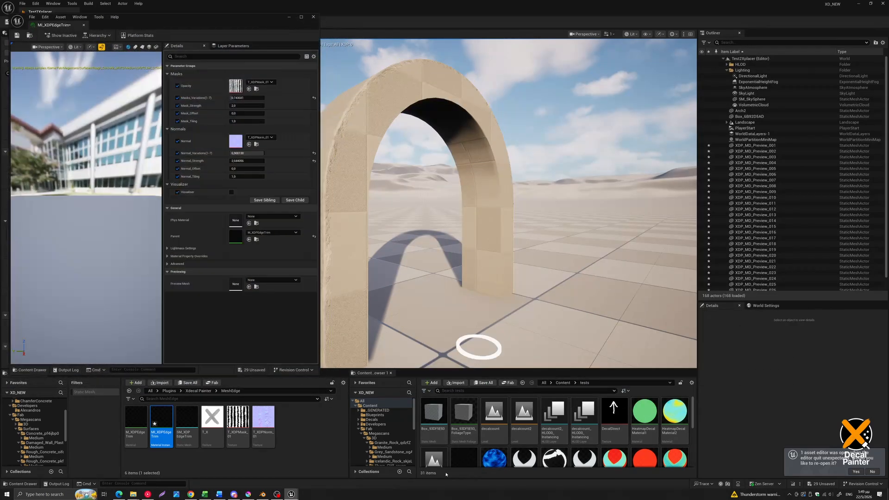
left_click(385, 456)
scroll(391, 449, "down", 1)
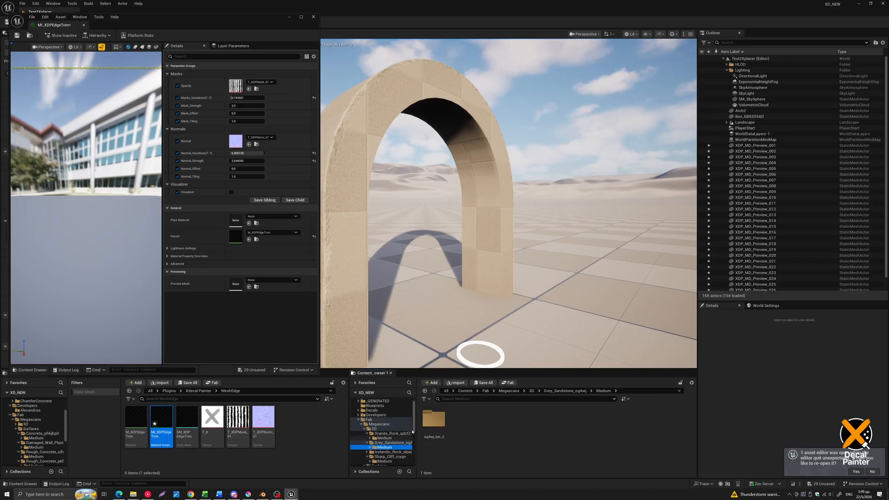
scroll(414, 424, "down", 1)
left_click(391, 460)
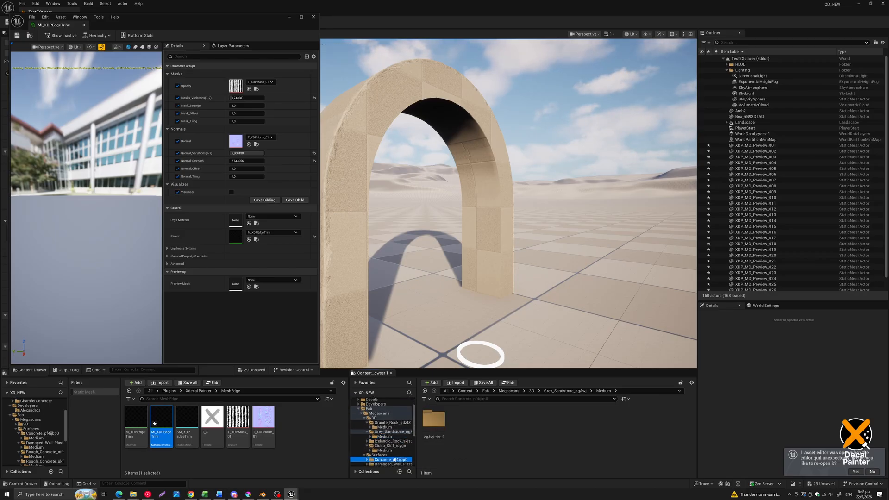
double_click(432, 422)
double_click(432, 422)
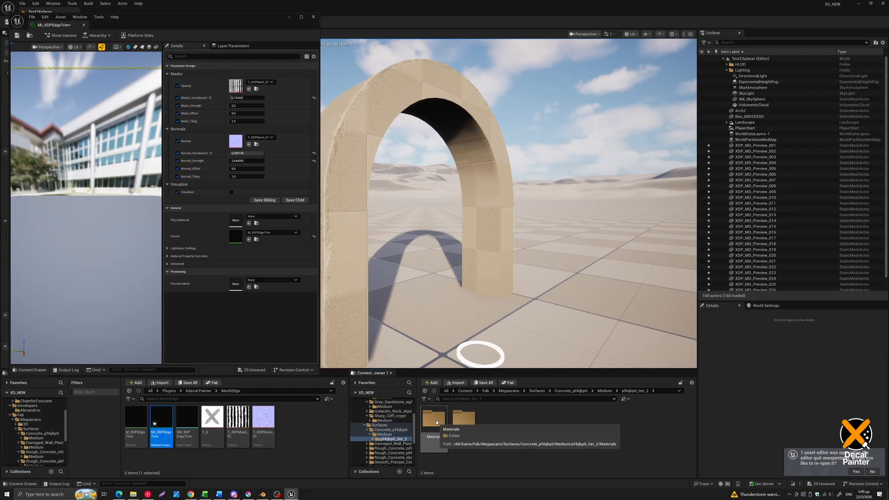
double_click(432, 422)
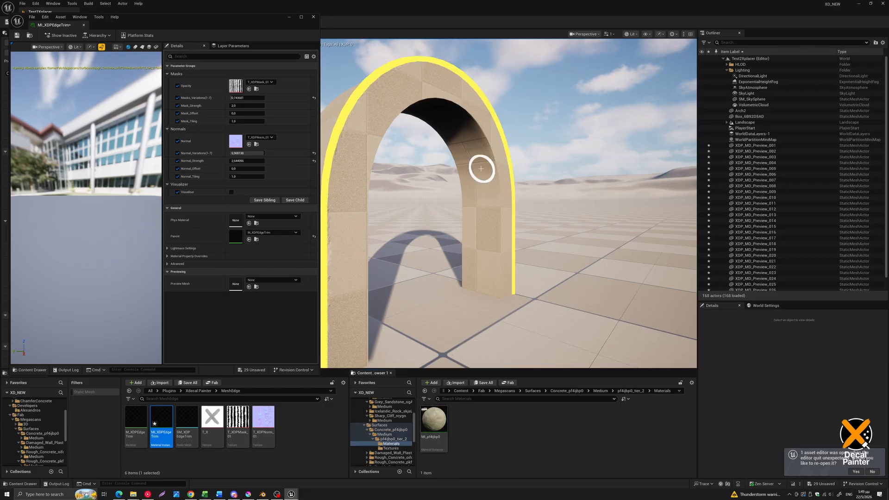
Apply the MI_pf4jbp0 concrete material to Arch2.
left_click_drag(501, 182, 753, 122)
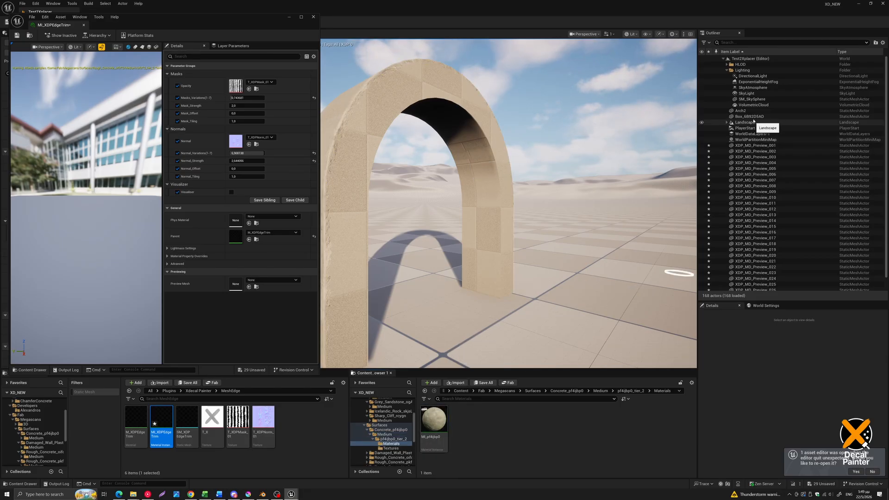
left_click(740, 111)
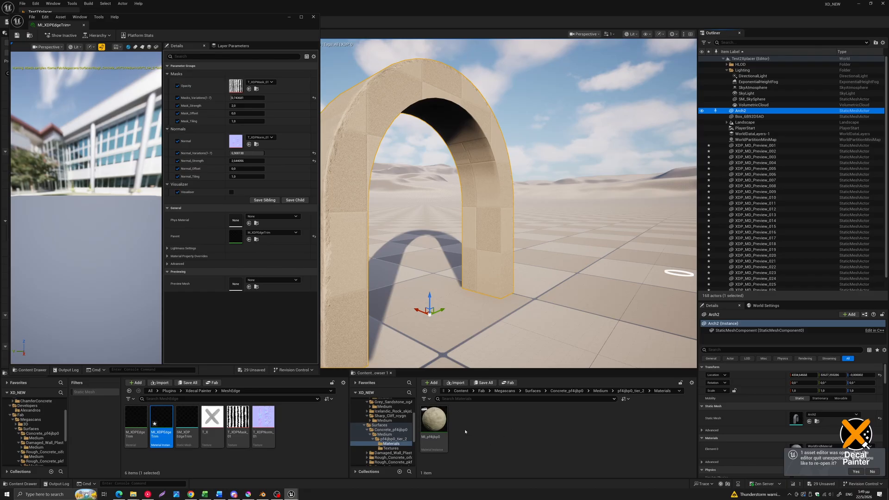
left_click(434, 421)
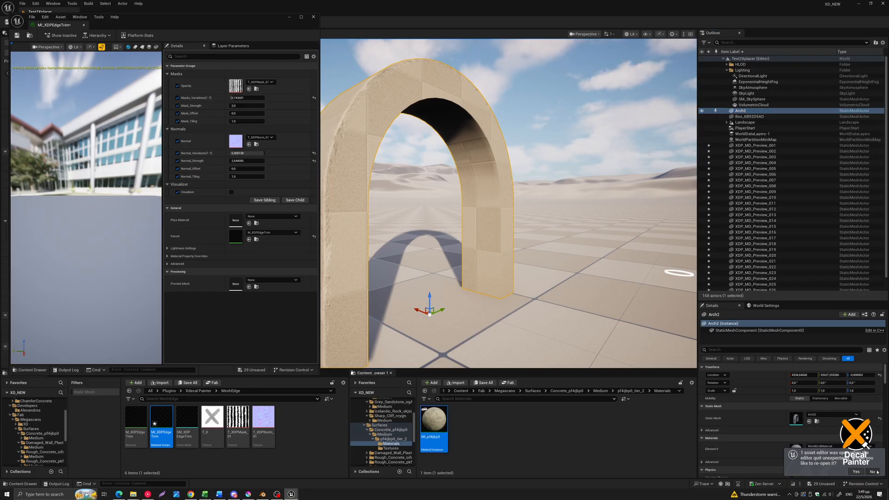
left_click(857, 470)
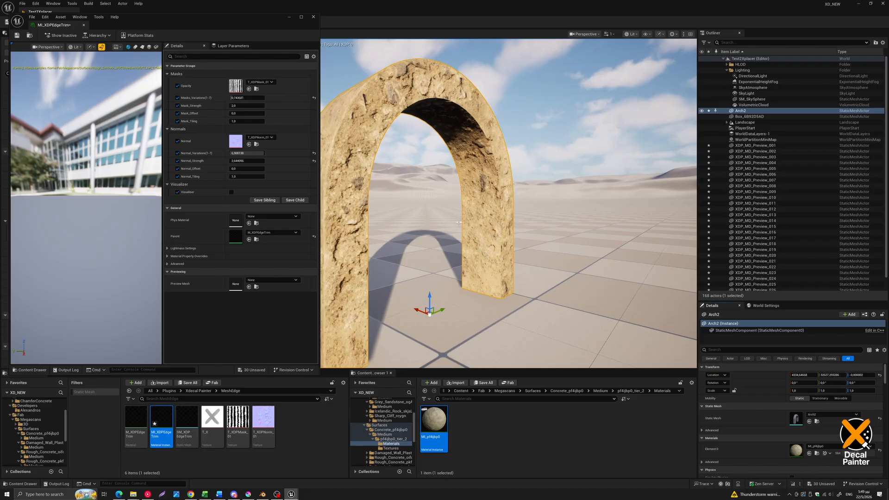
Open the MI_pf4jbp0 material instance, enable its global Tiling parameter and raise it for a finer texture on the arch.
double_click(433, 419)
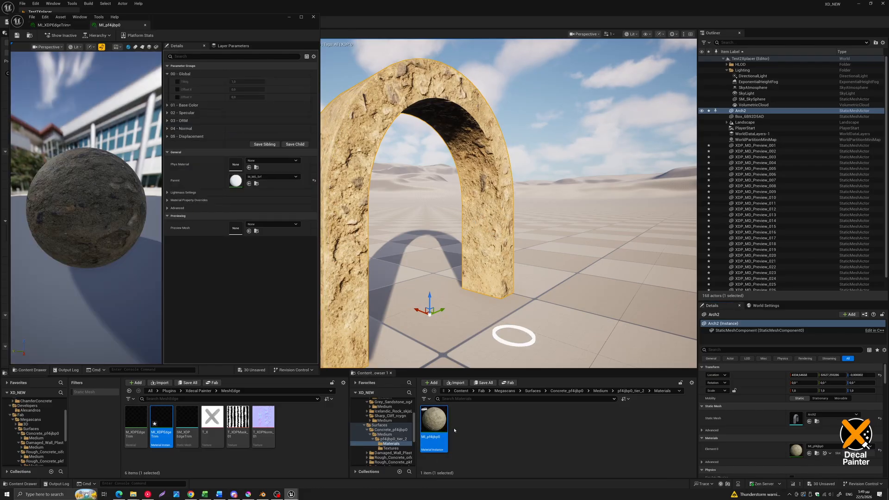
left_click(253, 82)
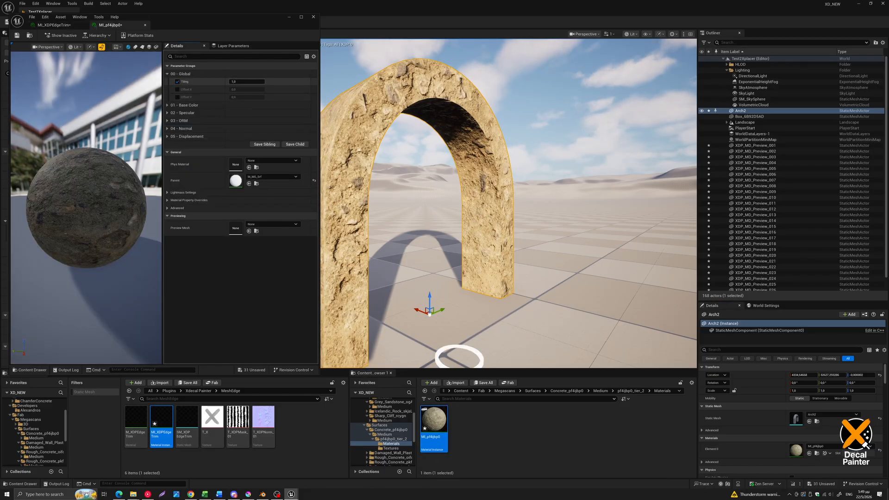
left_click_drag(247, 81, 273, 81)
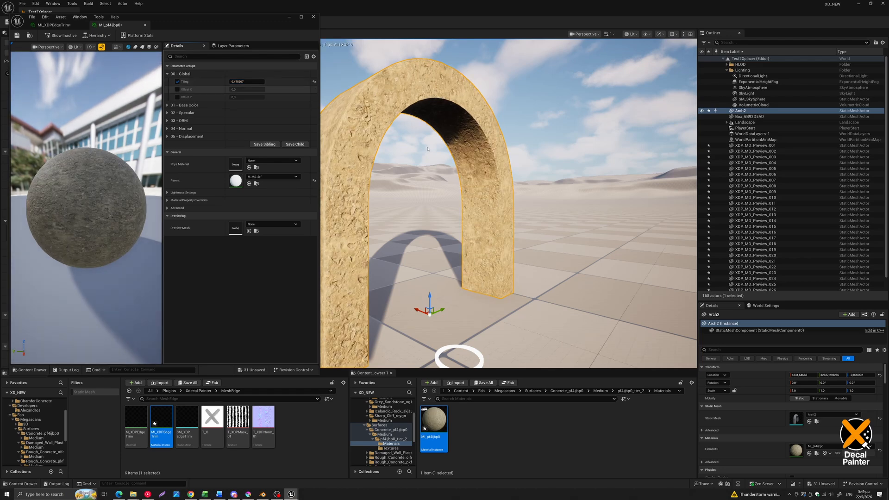
Place preview edge trims along the outer edge between the arch's sunlit face and its shaded side.
middle_click_drag(428, 149, 398, 185)
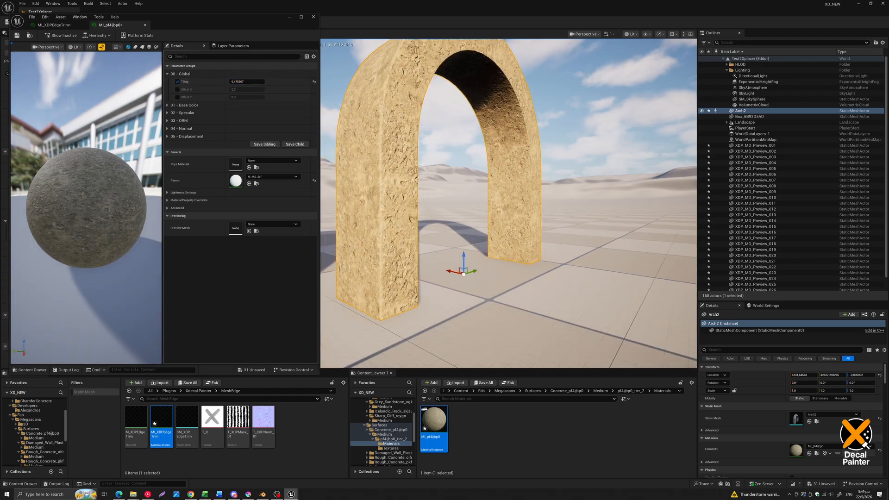
middle_click_drag(489, 143, 487, 140)
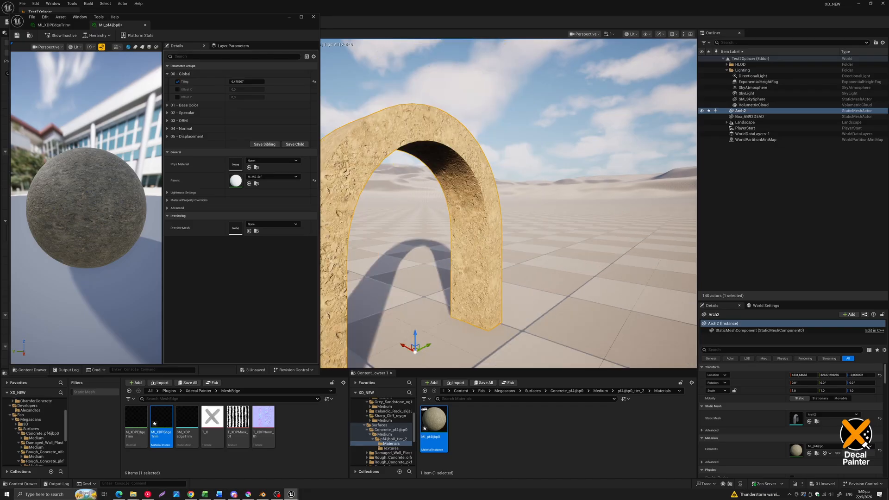
right_click_drag(509, 206, 500, 207)
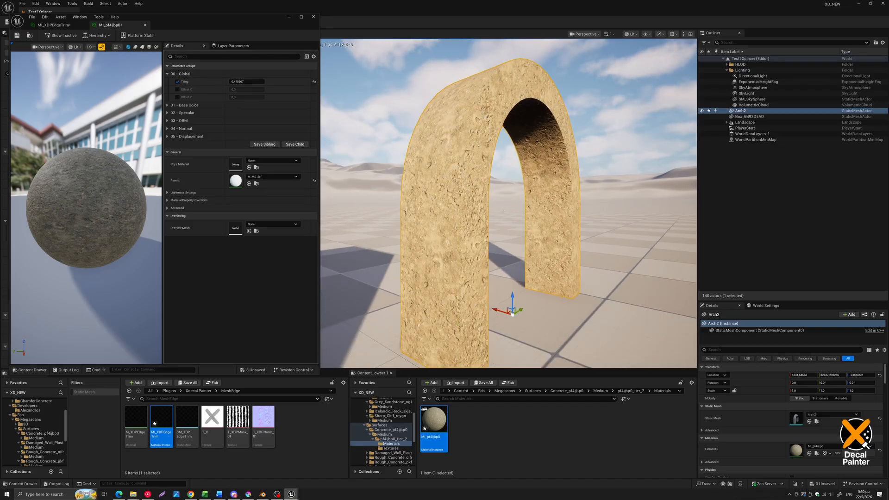
mouse_move(504, 211)
right_mouse_down()
mouse_move(519, 212)
mouse_move(539, 235)
mouse_move(509, 235)
mouse_move(581, 236)
mouse_move(536, 234)
mouse_move(577, 237)
mouse_move(541, 158)
right_mouse_up()
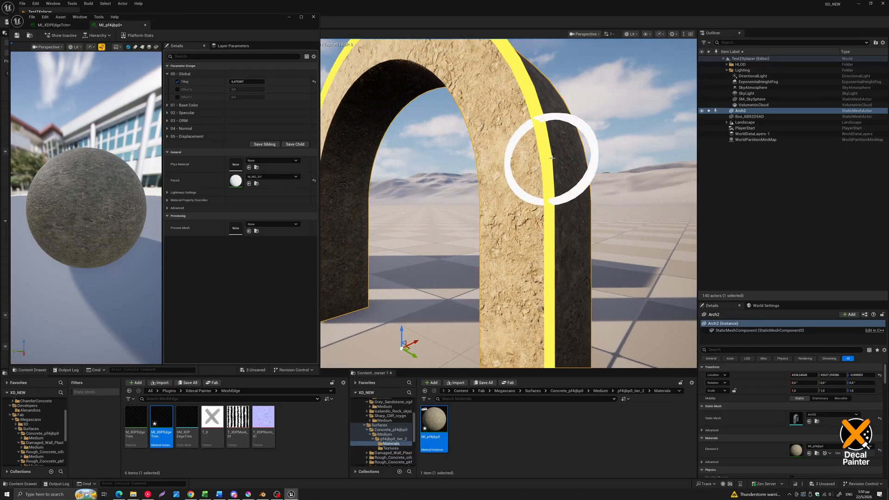
left_click(551, 158)
right_click_drag(626, 153, 624, 157)
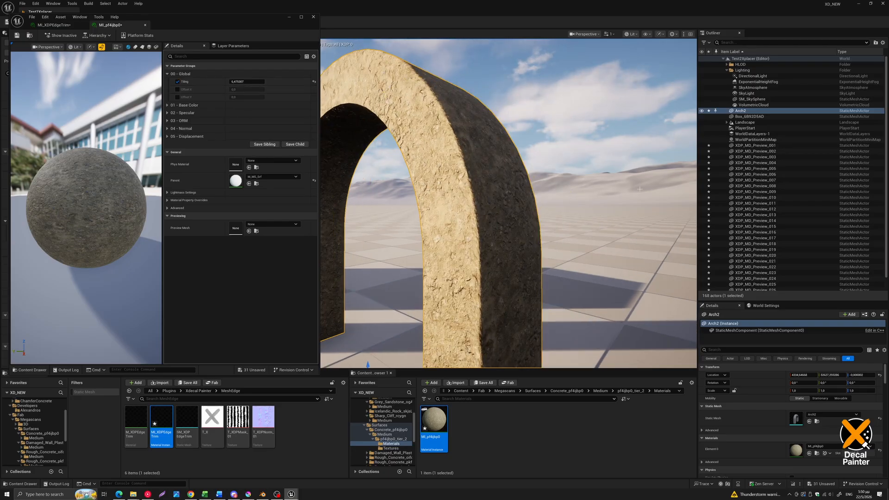
Set MI_XDPEdgeTrim's Normal_Variations to about 4.18 and Normal_Strength to about 4.98.
left_click(54, 25)
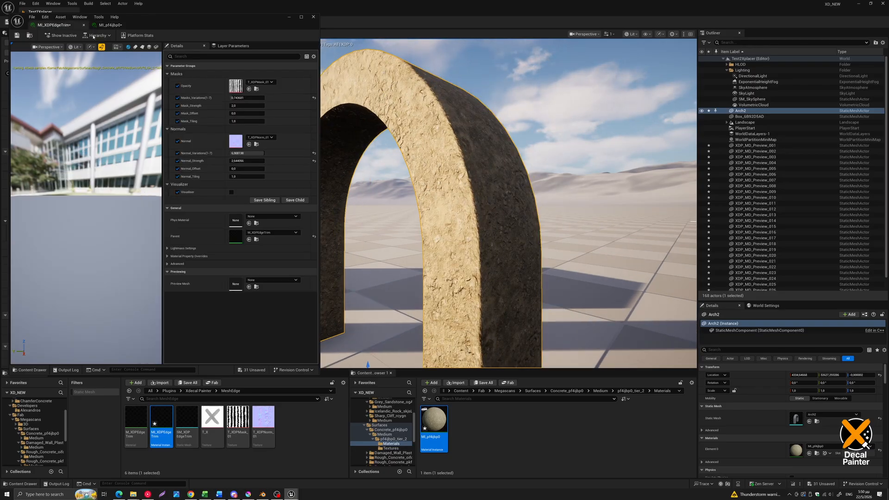
left_click_drag(246, 161, 267, 160)
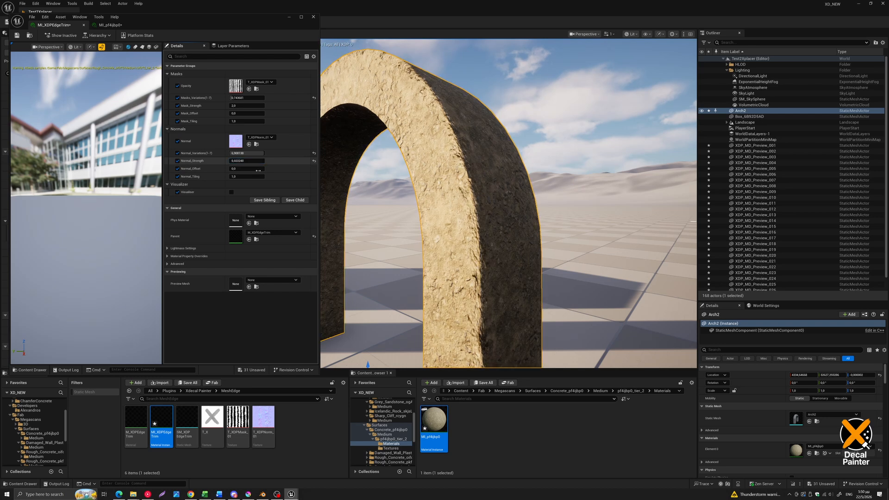
left_click_drag(247, 153, 237, 153)
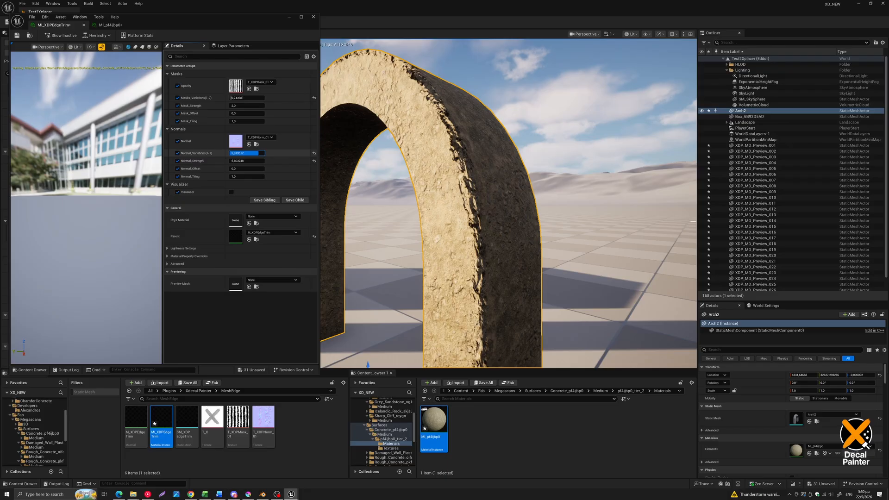
left_click(250, 161)
type("1,5025")
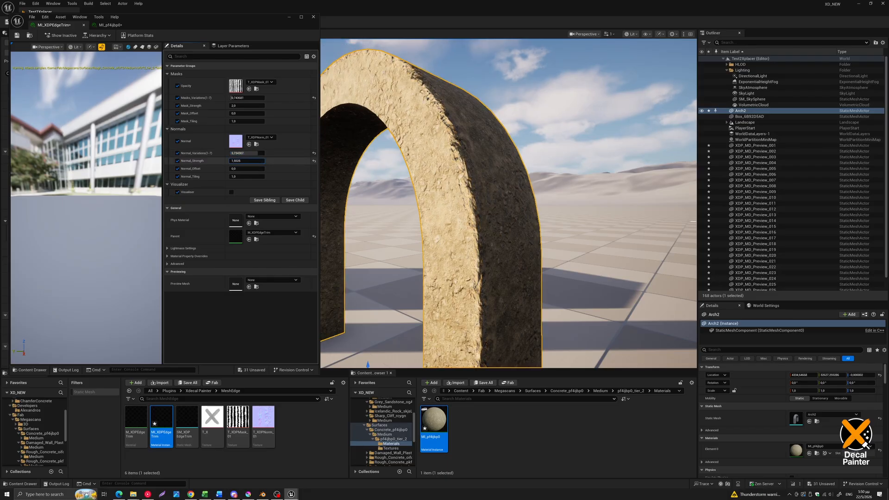
mouse_move(247, 160)
left_mouse_down()
mouse_move(249, 153)
mouse_move(255, 161)
mouse_move(247, 161)
left_mouse_up()
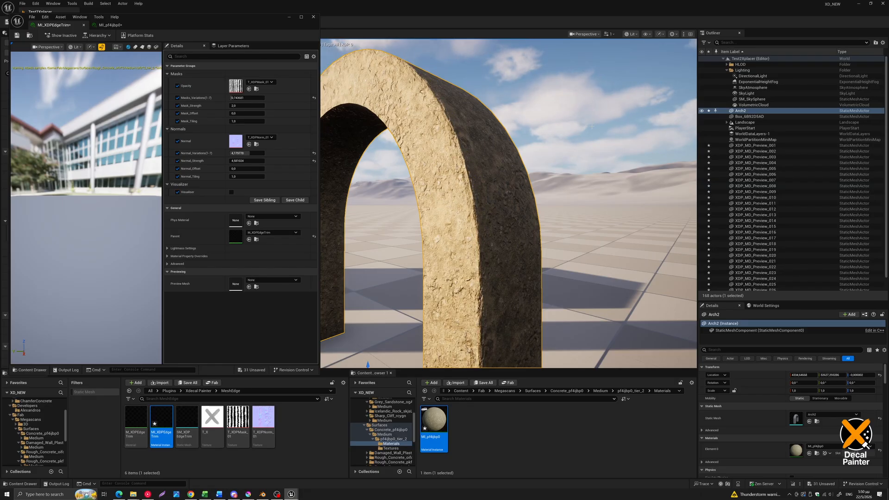
Enable Render Mesh Edge Topology and add preview edge trims along the arch's inner opening edge.
right_click_drag(591, 126, 643, 127)
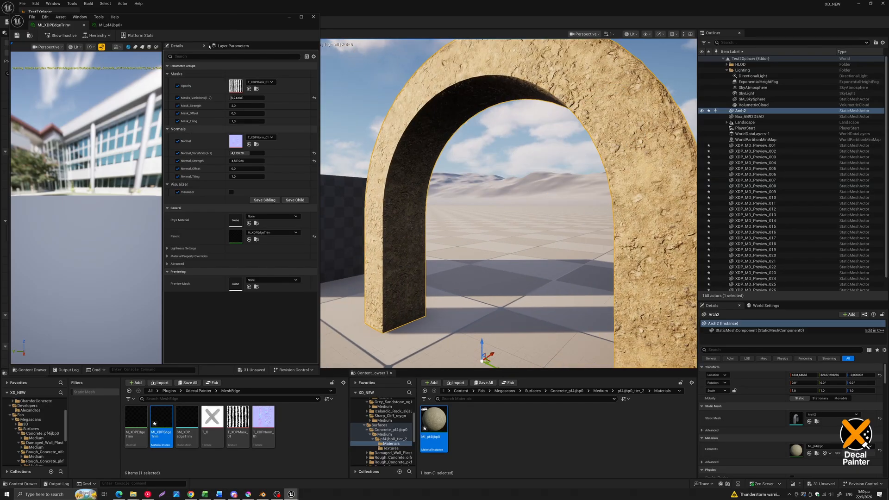
left_click_drag(227, 24, 402, 8)
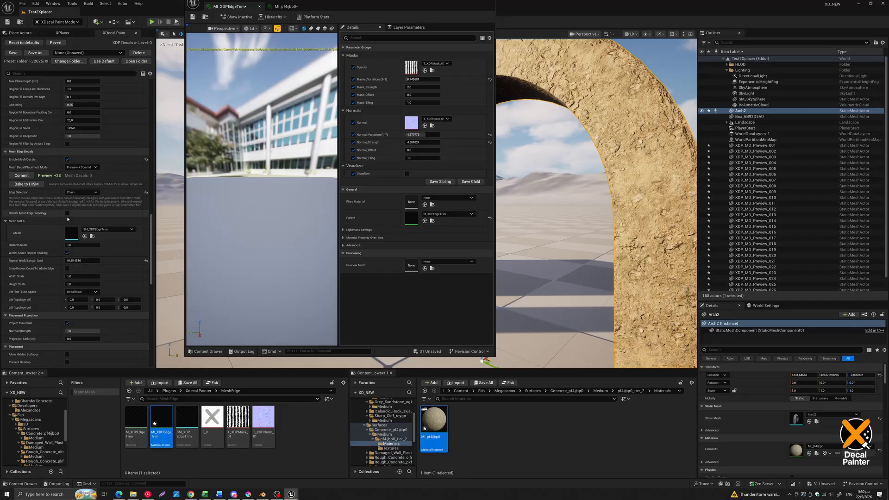
left_click(625, 328)
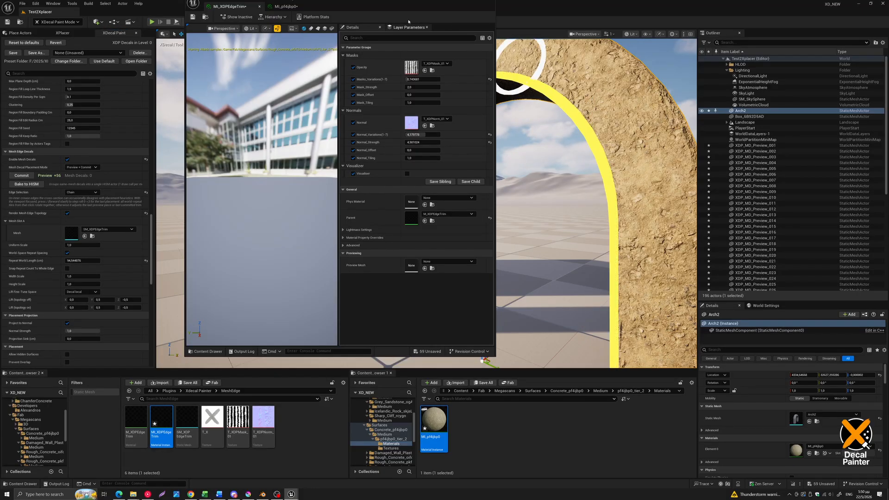
left_click_drag(352, 7, 223, 164)
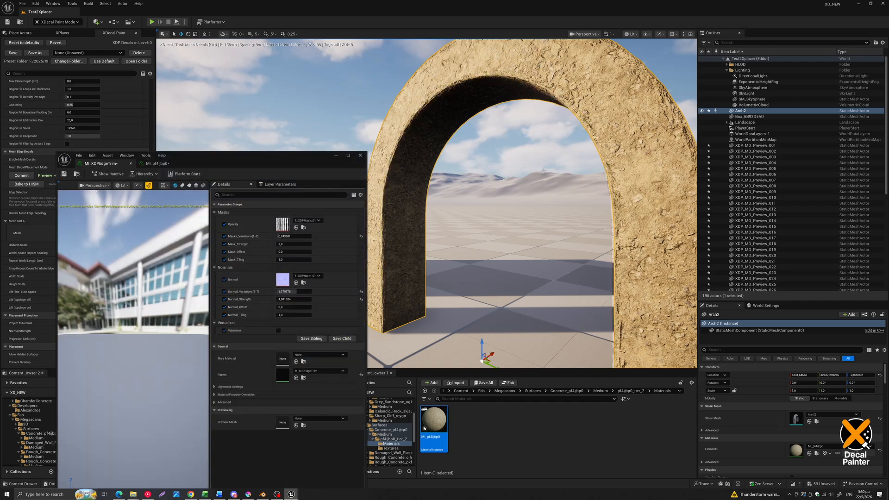
right_click_drag(541, 170, 538, 169)
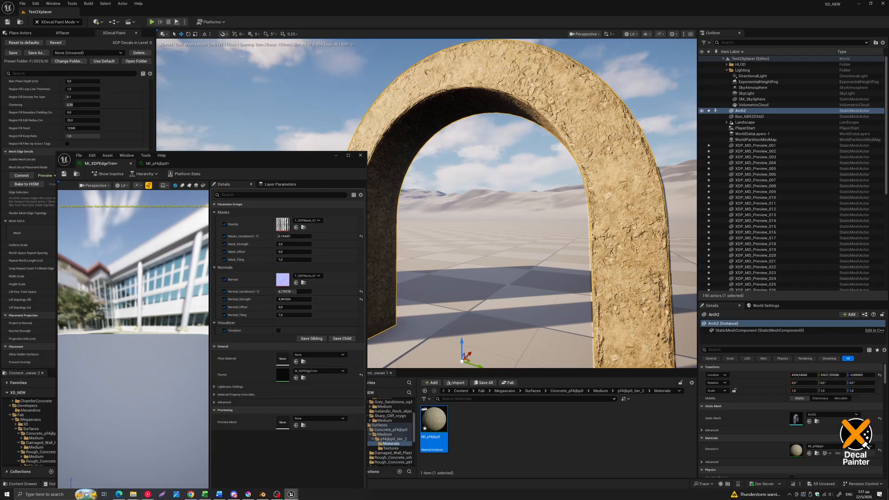
Close the material editor and commit the previewed mesh edge decals on the arch.
left_click_drag(211, 163, 422, 117)
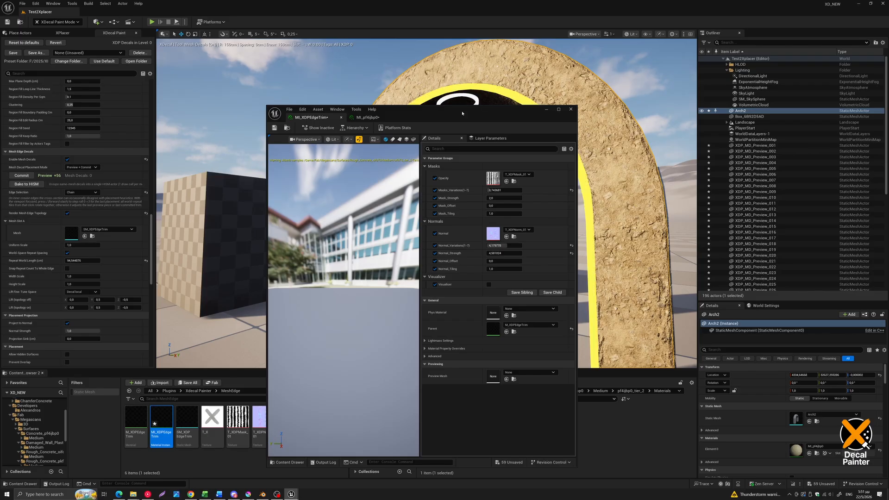
left_click_drag(454, 113, 368, 57)
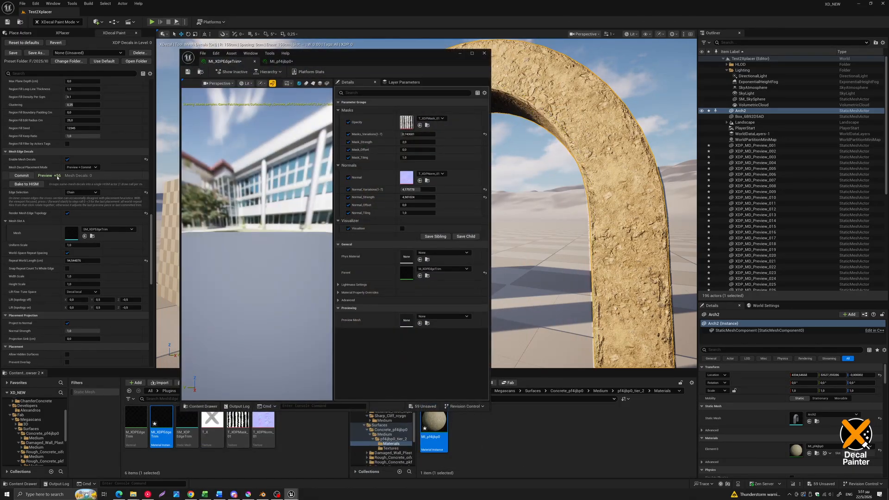
left_click(484, 53)
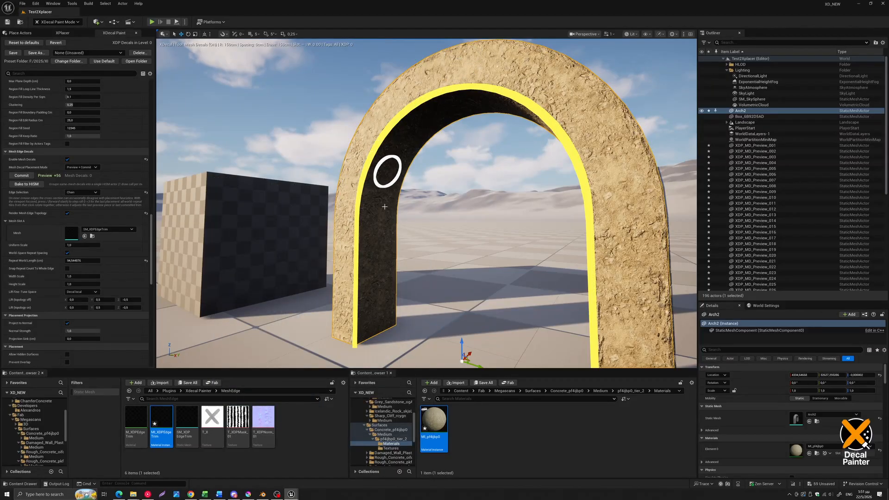
left_click(21, 175)
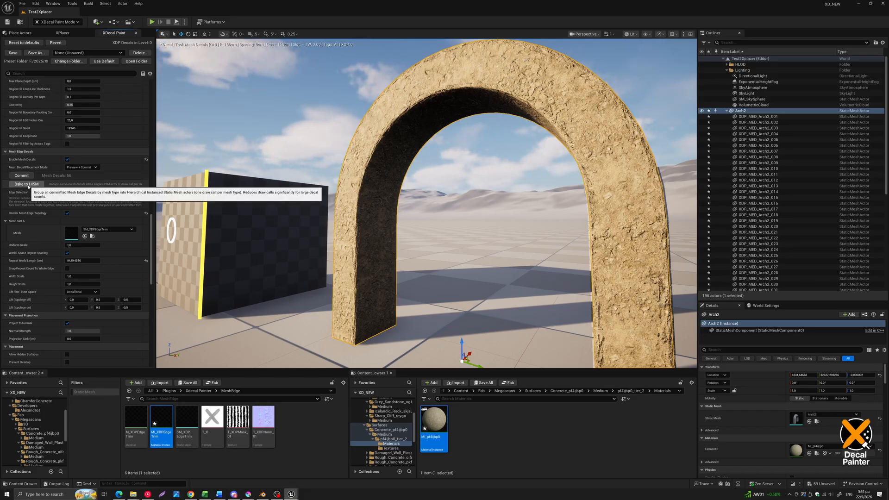
Bake the committed mesh edge decals to HISM and inspect the baked actor under Arch2 in the Outliner.
scroll(764, 138, "down", 5)
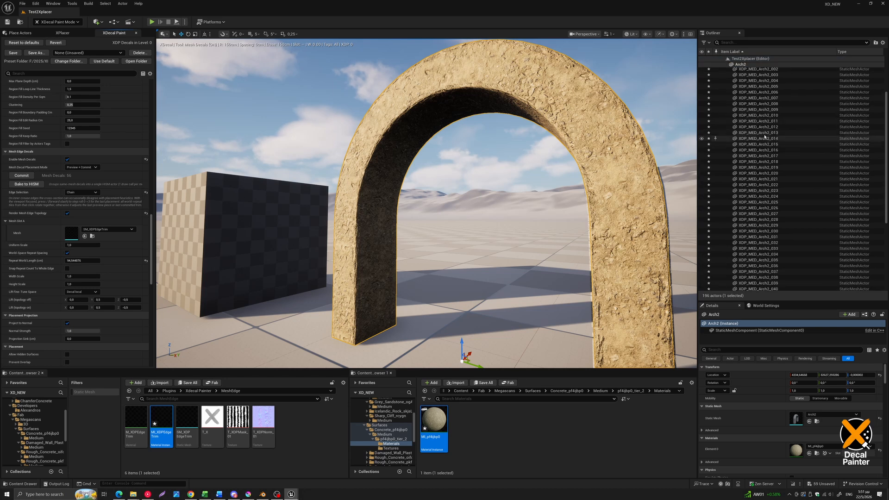
scroll(765, 138, "up", 2)
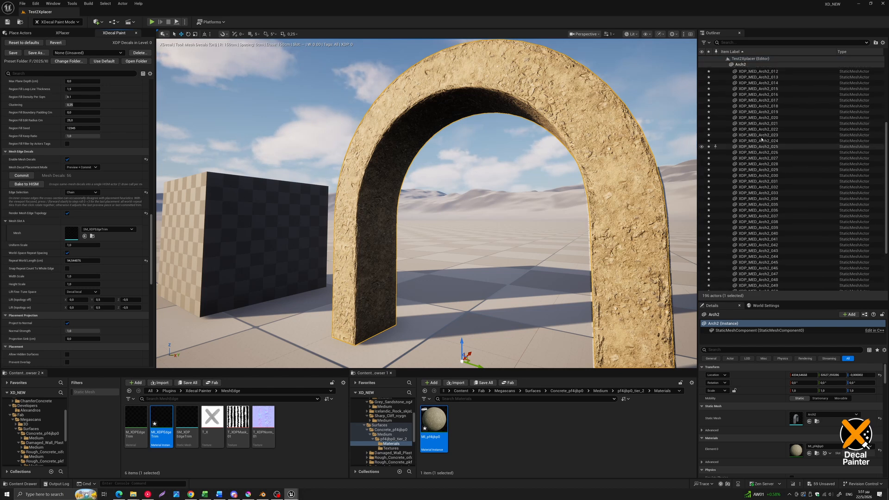
left_click(26, 184)
left_click(775, 117)
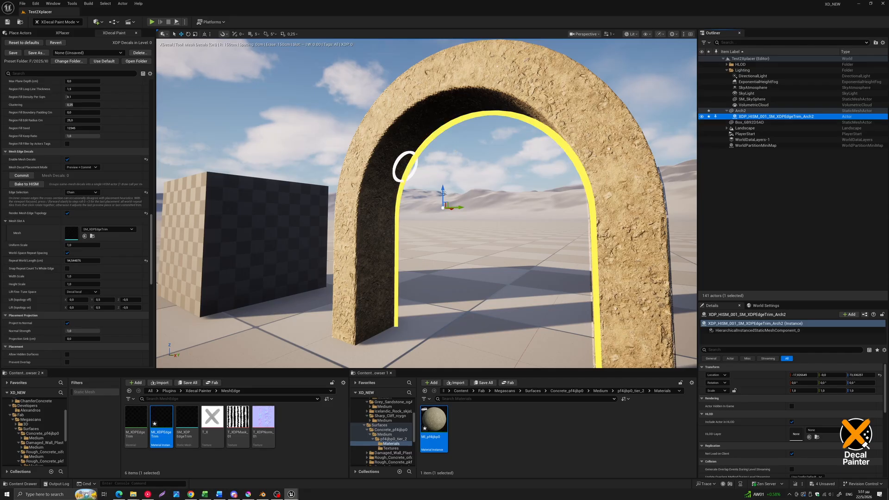
left_click(741, 110)
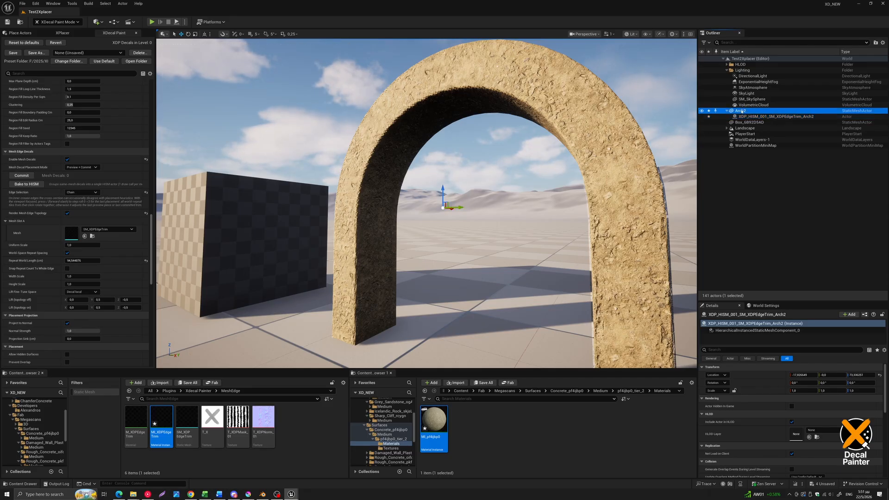
Switch to Selection Mode and move Arch2 together with its baked edge trims a short distance along the X axis.
key("f")
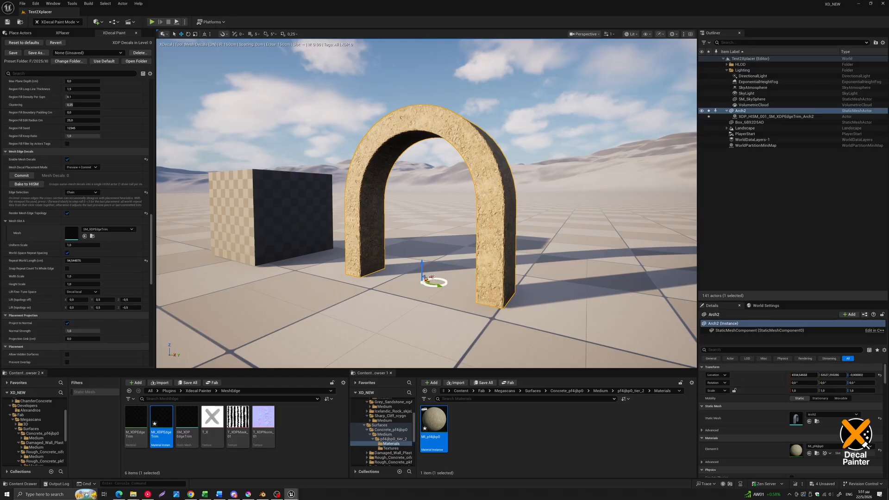
key("shift+1")
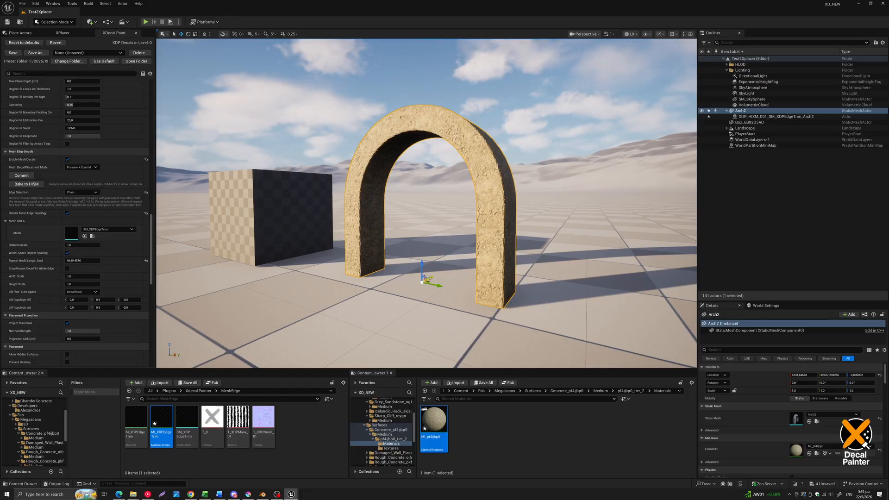
mouse_move(426, 278)
left_mouse_down()
mouse_move(480, 244)
mouse_move(375, 304)
mouse_move(417, 279)
left_mouse_up()
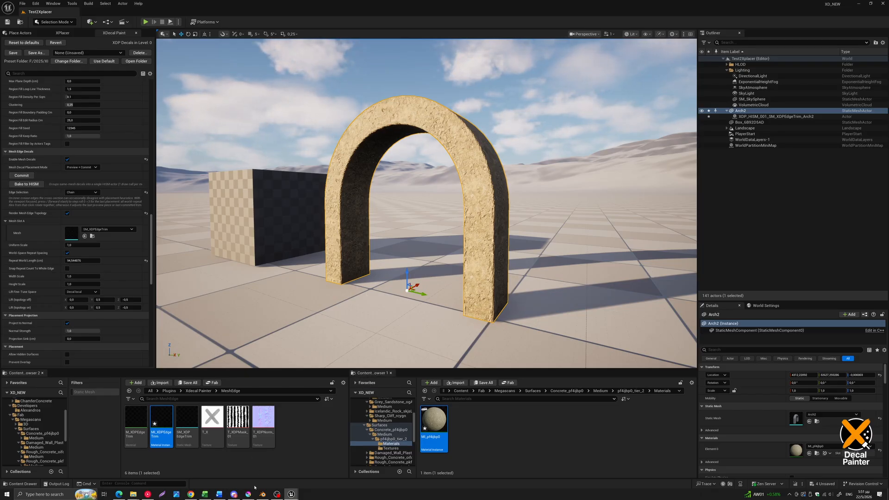
Open the M_XDPEdgeTrim material and examine the Strip size Constant and Halfway point nodes in its graph.
mouse_move(248, 494)
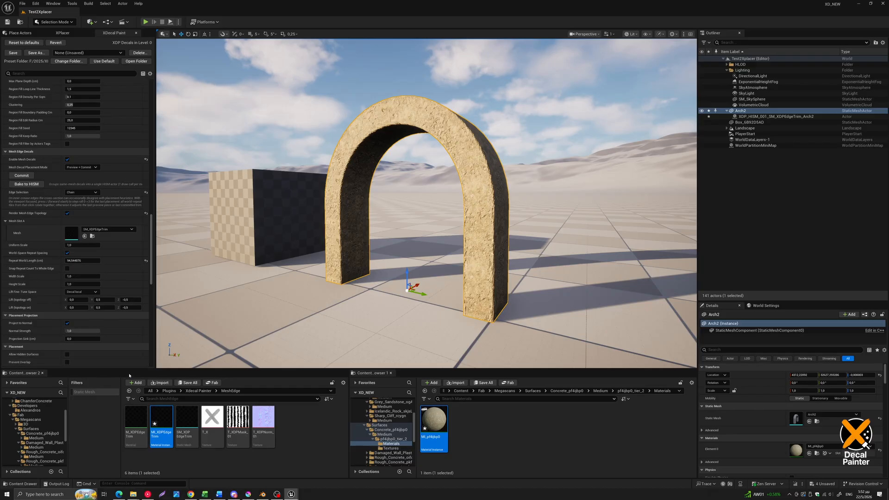
mouse_move(188, 413)
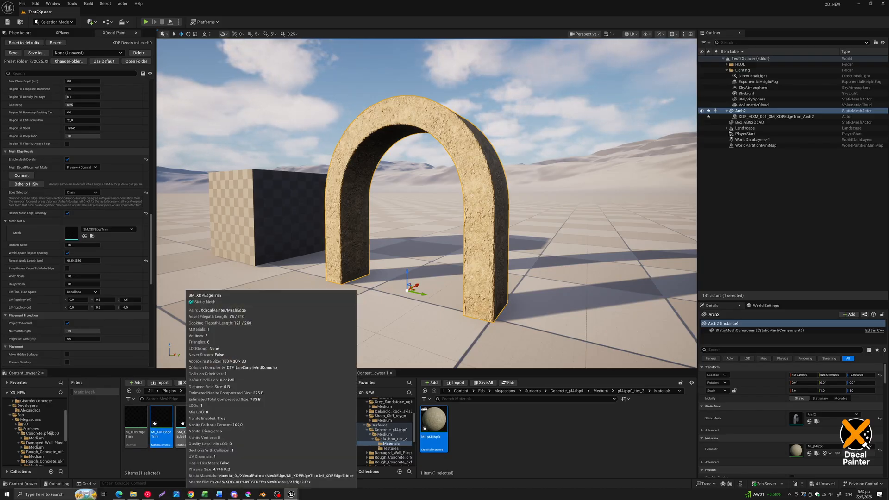
double_click(137, 419)
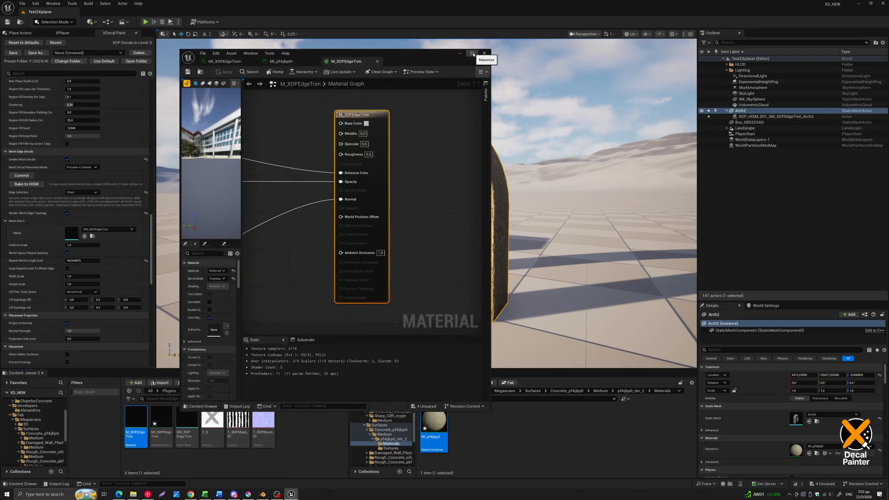
scroll(320, 252, "down", 12)
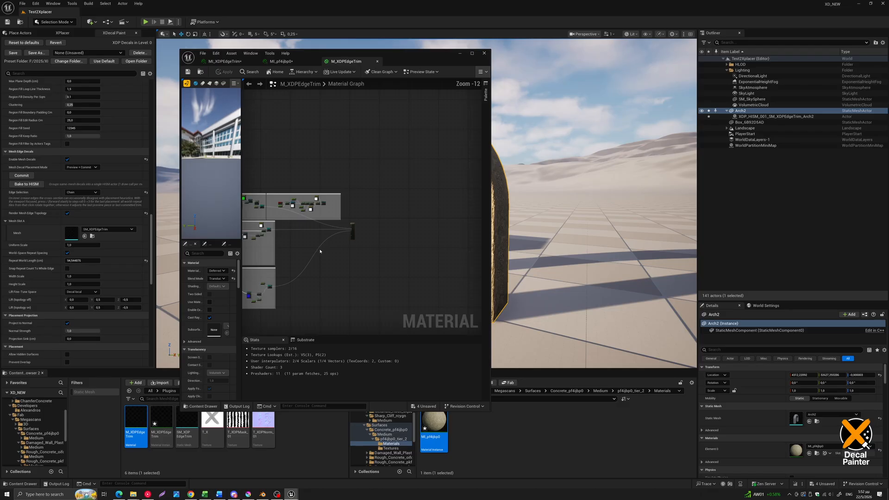
right_click_drag(291, 262, 407, 234)
right_click_drag(274, 230, 371, 222)
scroll(340, 210, "up", 1)
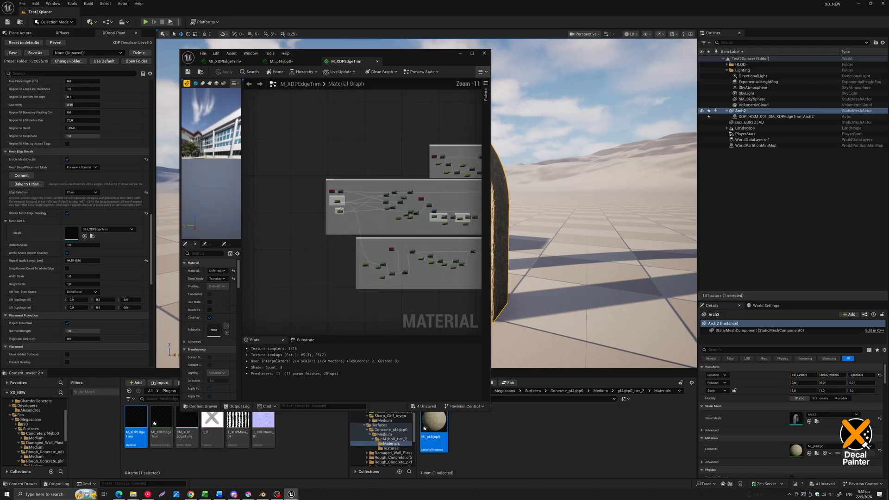
scroll(341, 209, "up", 10)
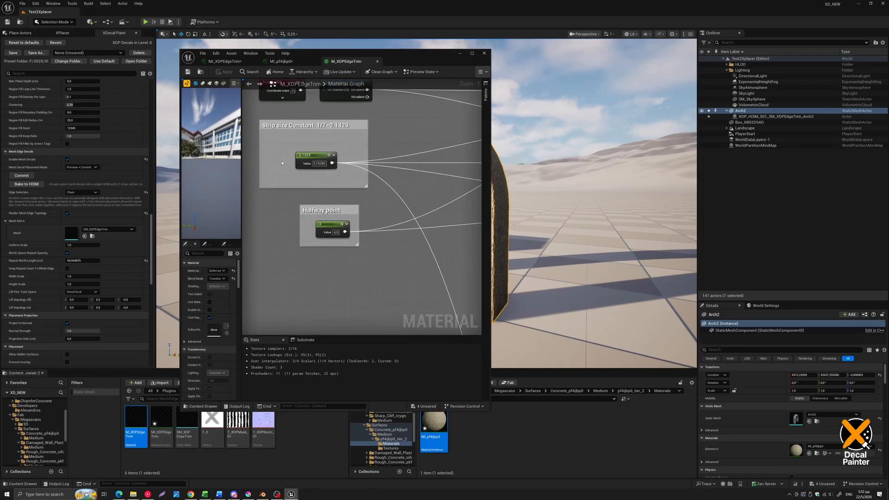
Open the T_XDPNorm_01 and T_XDPMask_01 textures in an enlarged editor window and examine their vertical trim strips.
left_click_drag(383, 51, 335, 26)
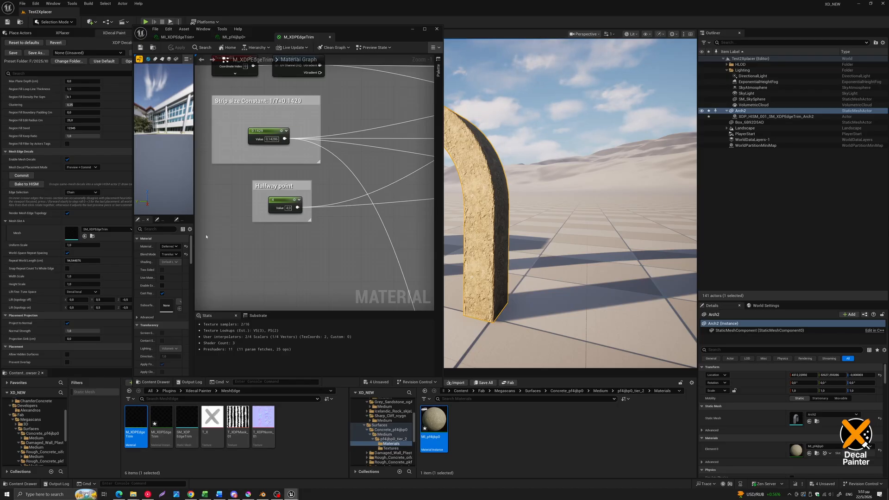
double_click(263, 417)
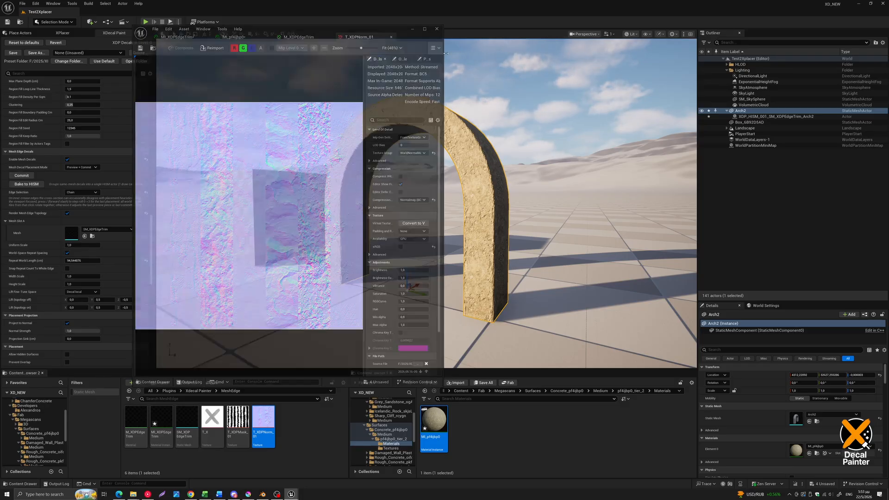
left_click_drag(446, 53, 762, 89)
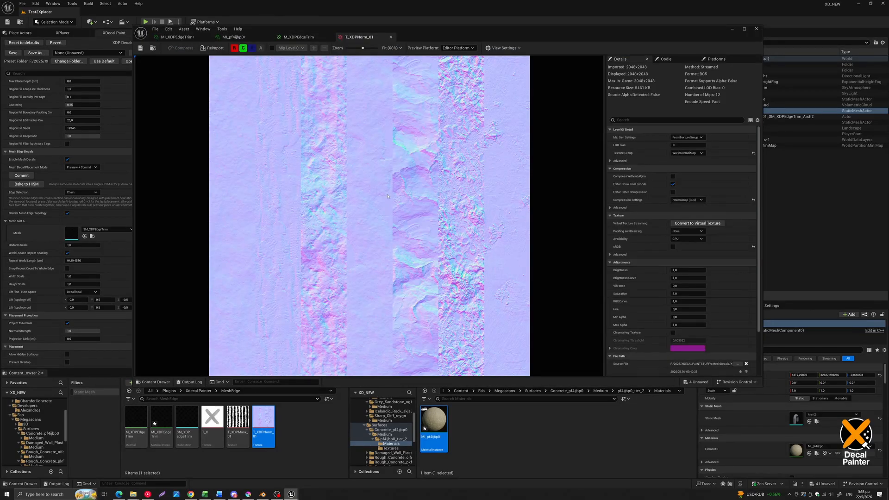
scroll(388, 197, "down", 1)
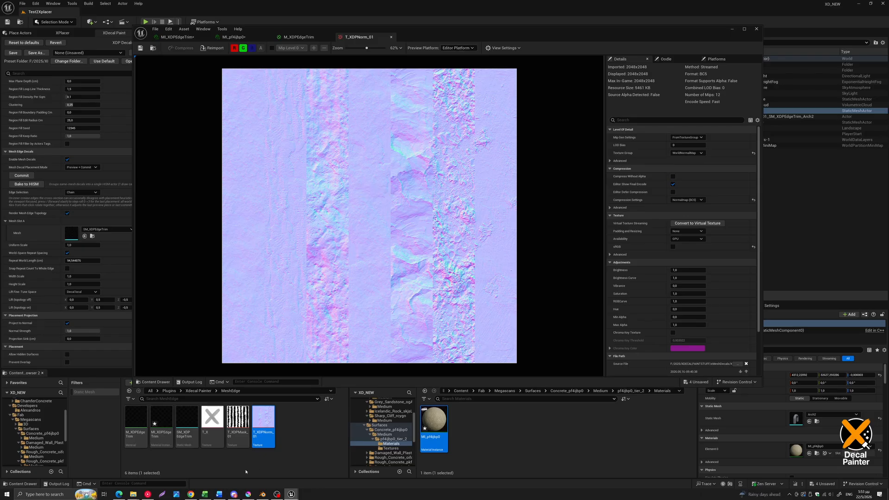
double_click(234, 430)
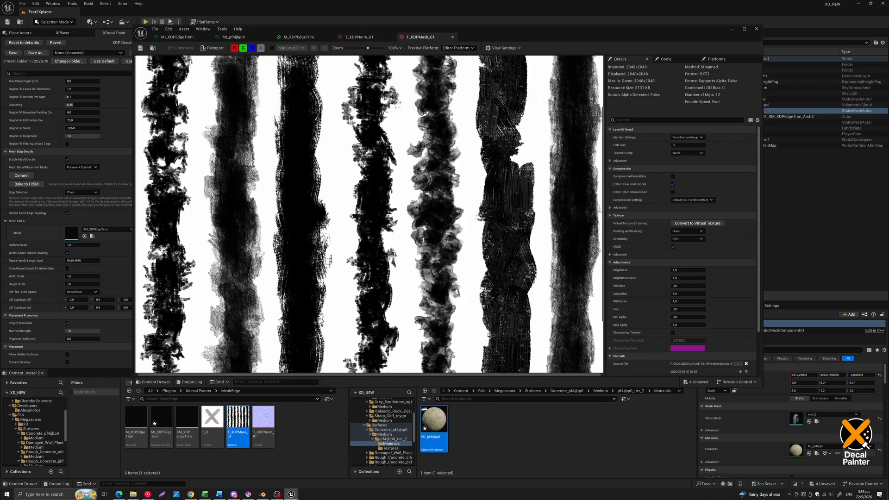
scroll(357, 221, "down", 2)
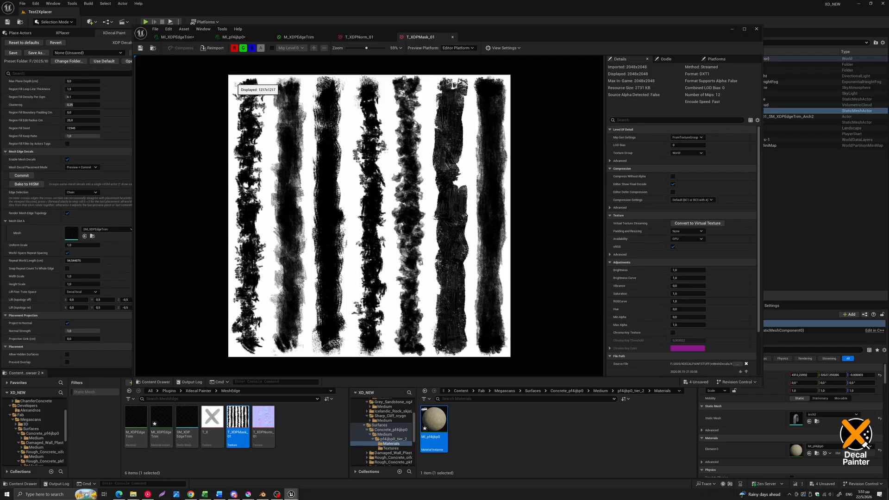
left_click(266, 421)
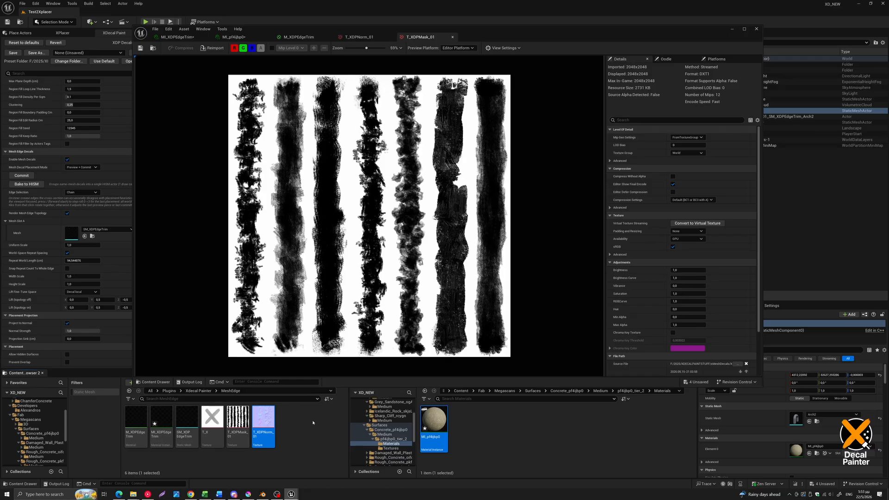
Open MI_XDPEdgeTrim to review its Masks and Normals parameters, and minimize the asset editor.
double_click(162, 419)
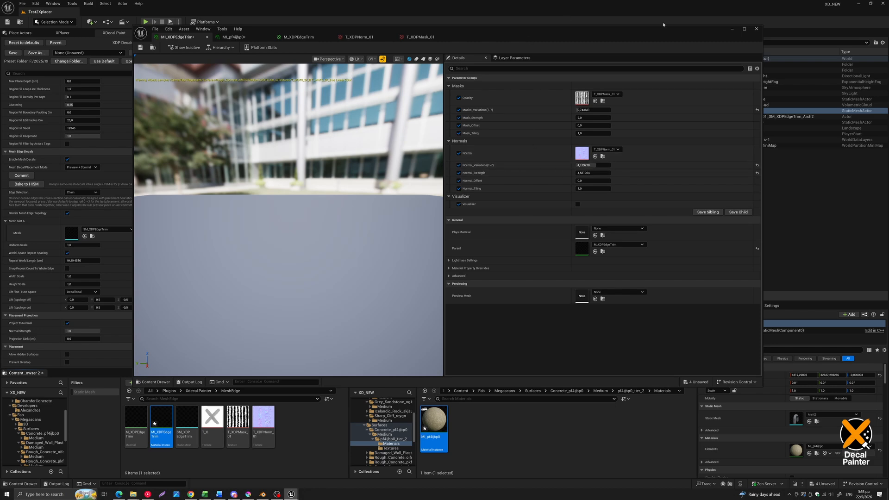
left_click(731, 31)
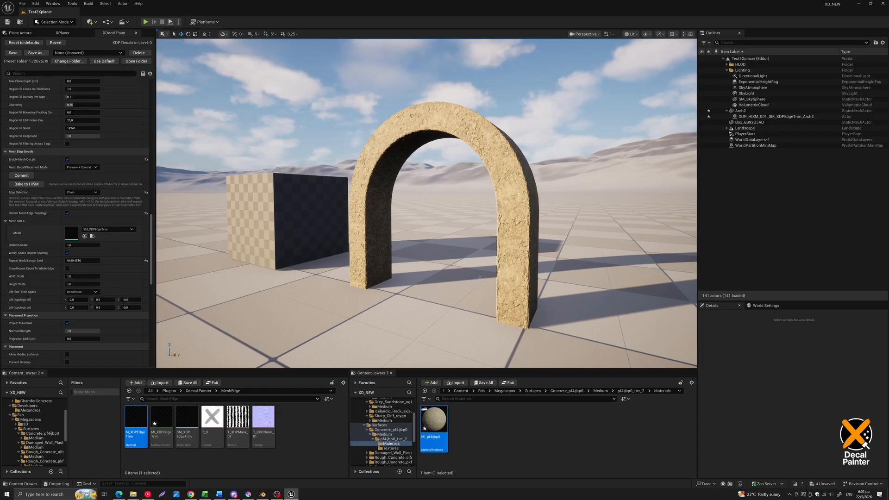
Reopen the M_XDPEdgeTrim material and examine the two CustomPrimitiveData node groups beside the Mask_Tiling and Mask_Offset parameters.
double_click(137, 420)
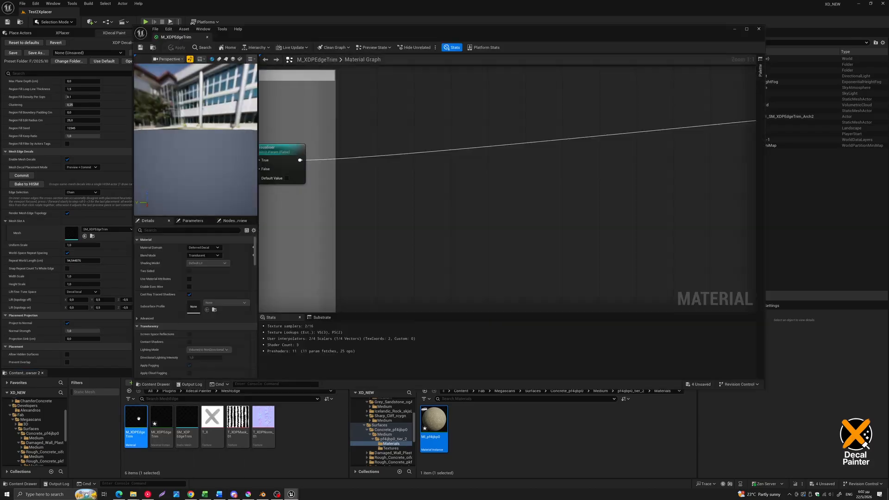
scroll(353, 280, "down", 7)
right_click_drag(331, 285, 621, 203)
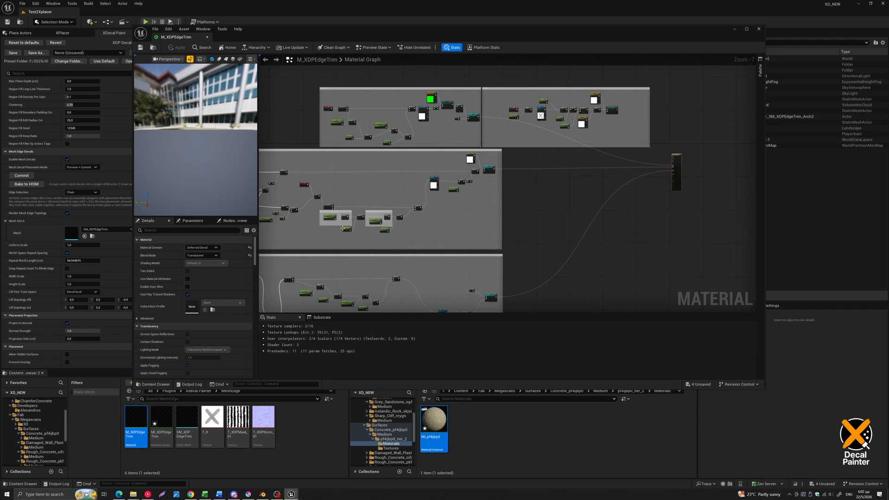
scroll(337, 230, "up", 6)
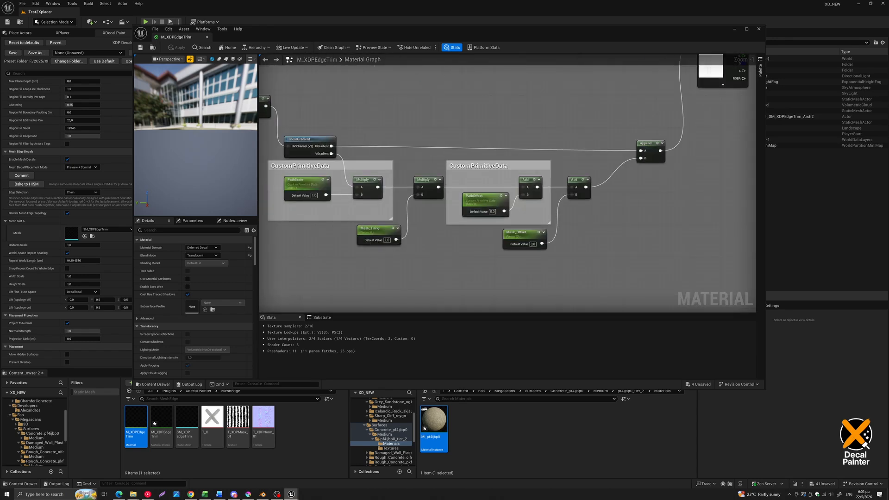
right_click_drag(347, 212, 421, 243)
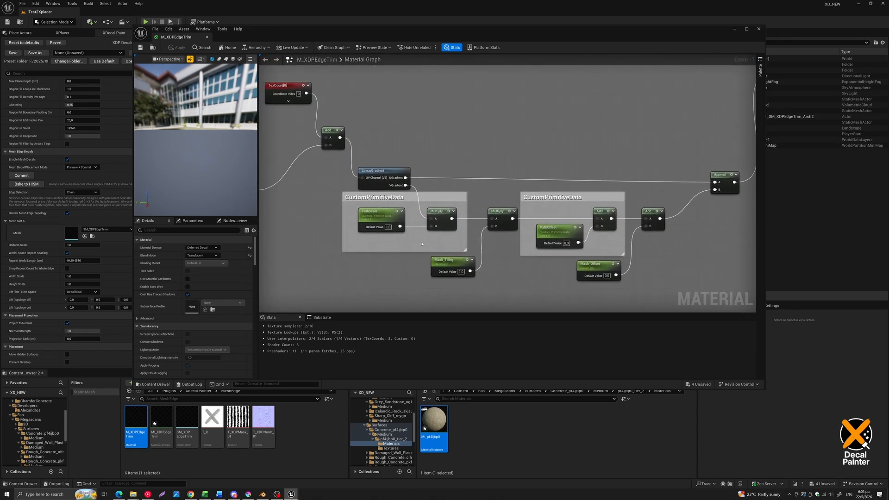